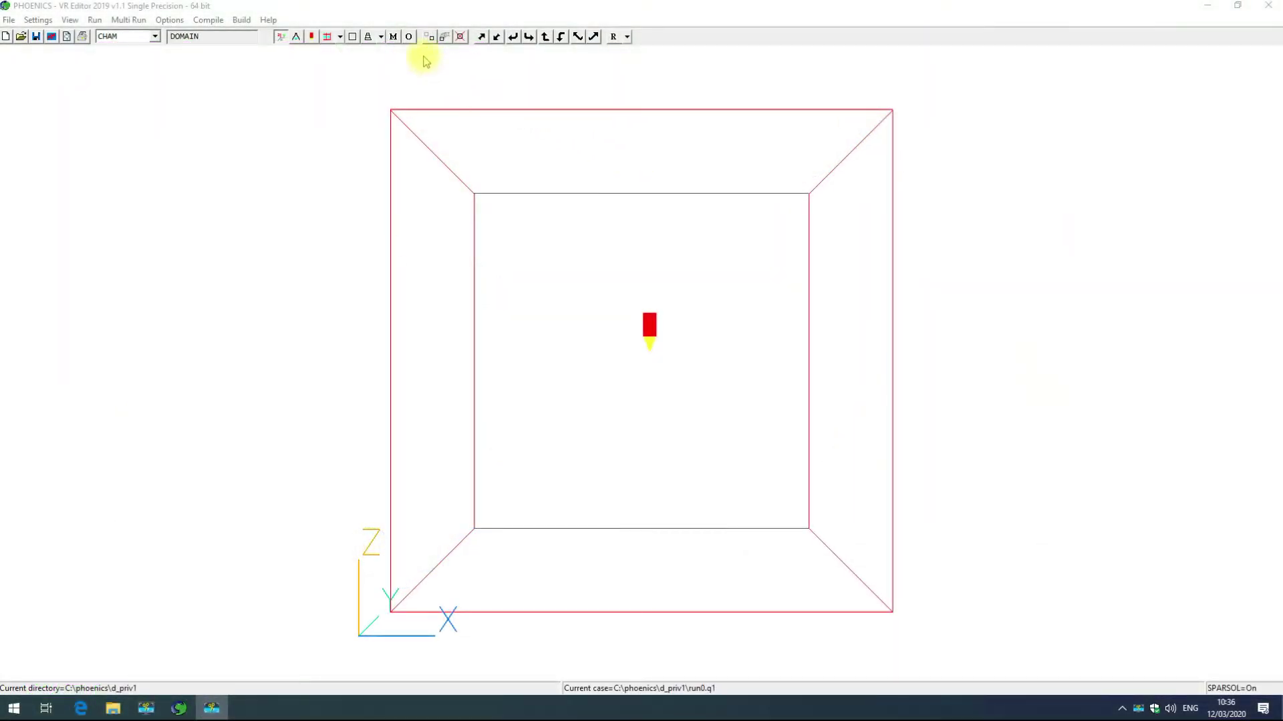
- Open Object Management, which lists only the DOMAIN object
{"action": "left_click", "coordinate": [411, 39]}
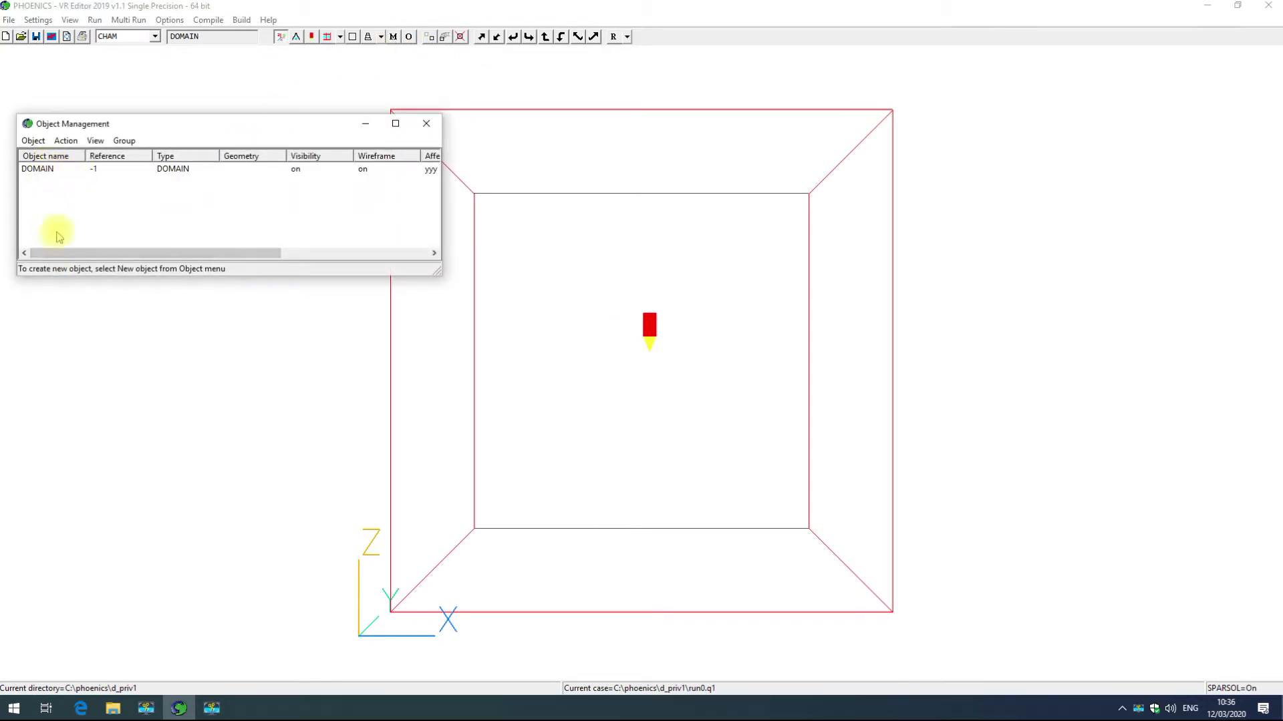
- Add a new blockage object BLOC1 with its default settings
{"action": "mouse_move", "coordinate": [51, 252]}
{"action": "left_mouse_down"}
{"action": "mouse_move", "coordinate": [217, 249]}
{"action": "mouse_move", "coordinate": [30, 252]}
{"action": "left_mouse_up"}
{"action": "left_click", "coordinate": [34, 141]}
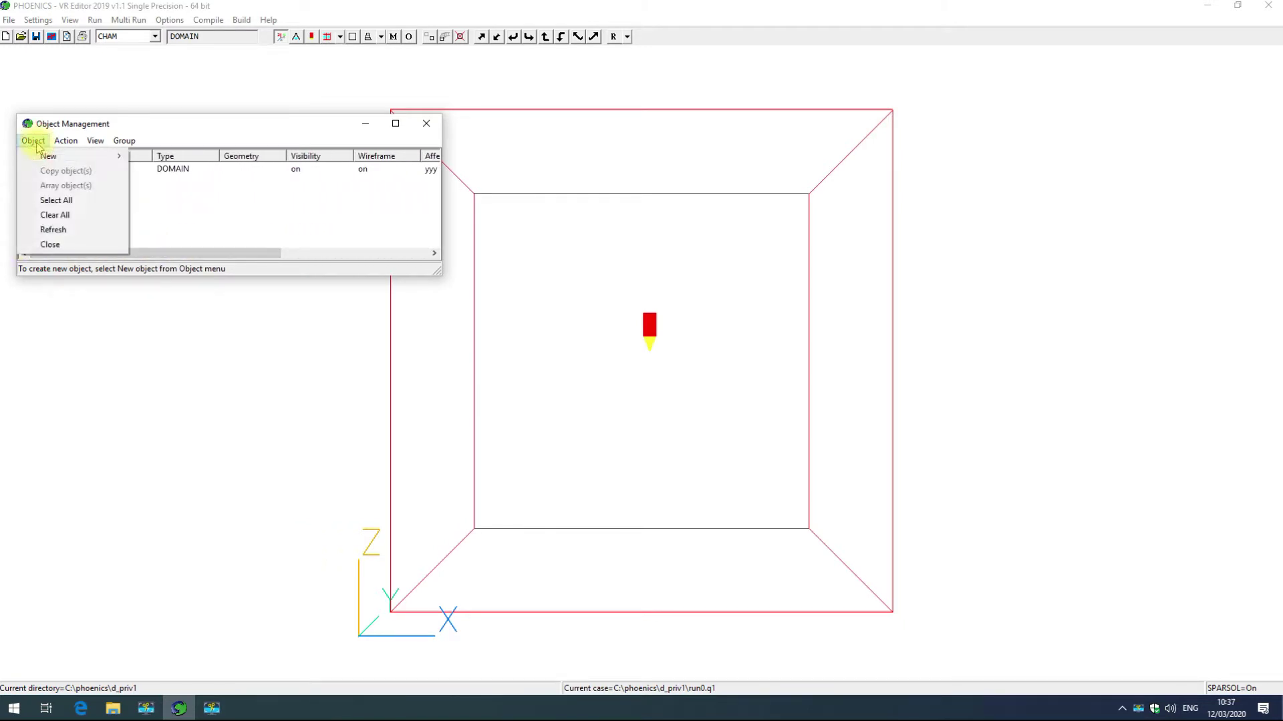
{"action": "mouse_move", "coordinate": [125, 159]}
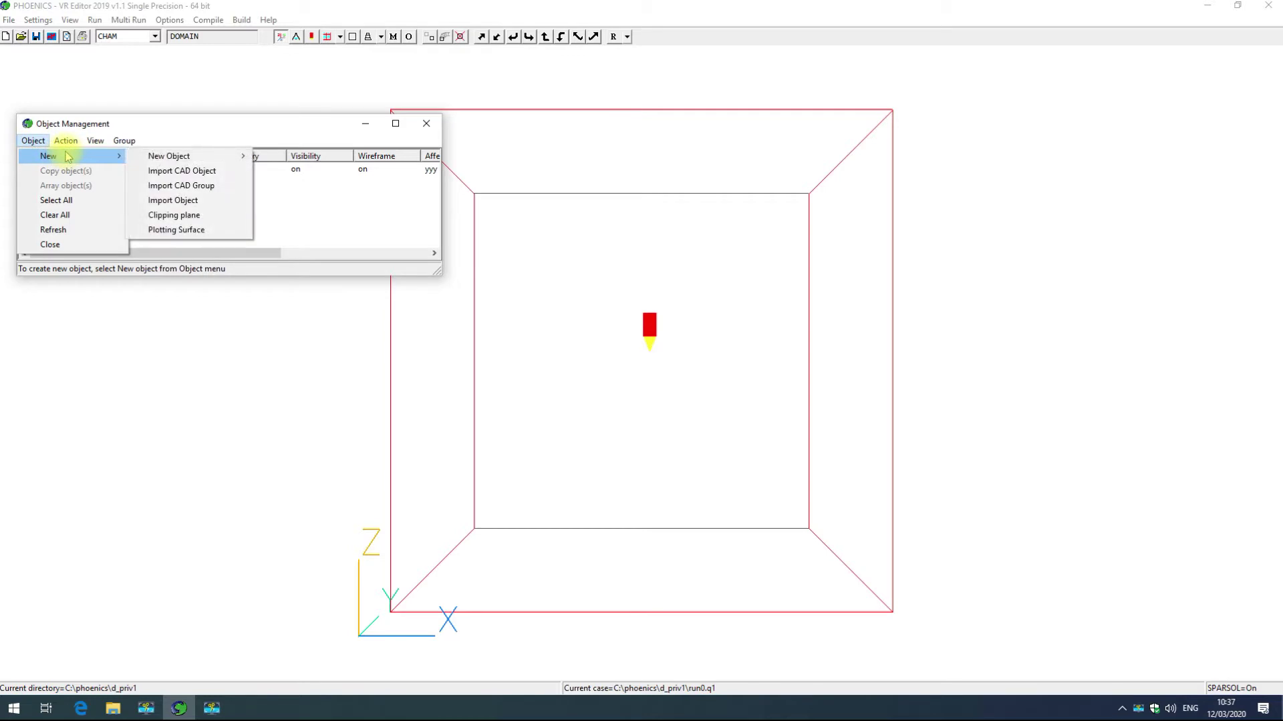
{"action": "mouse_move", "coordinate": [164, 158]}
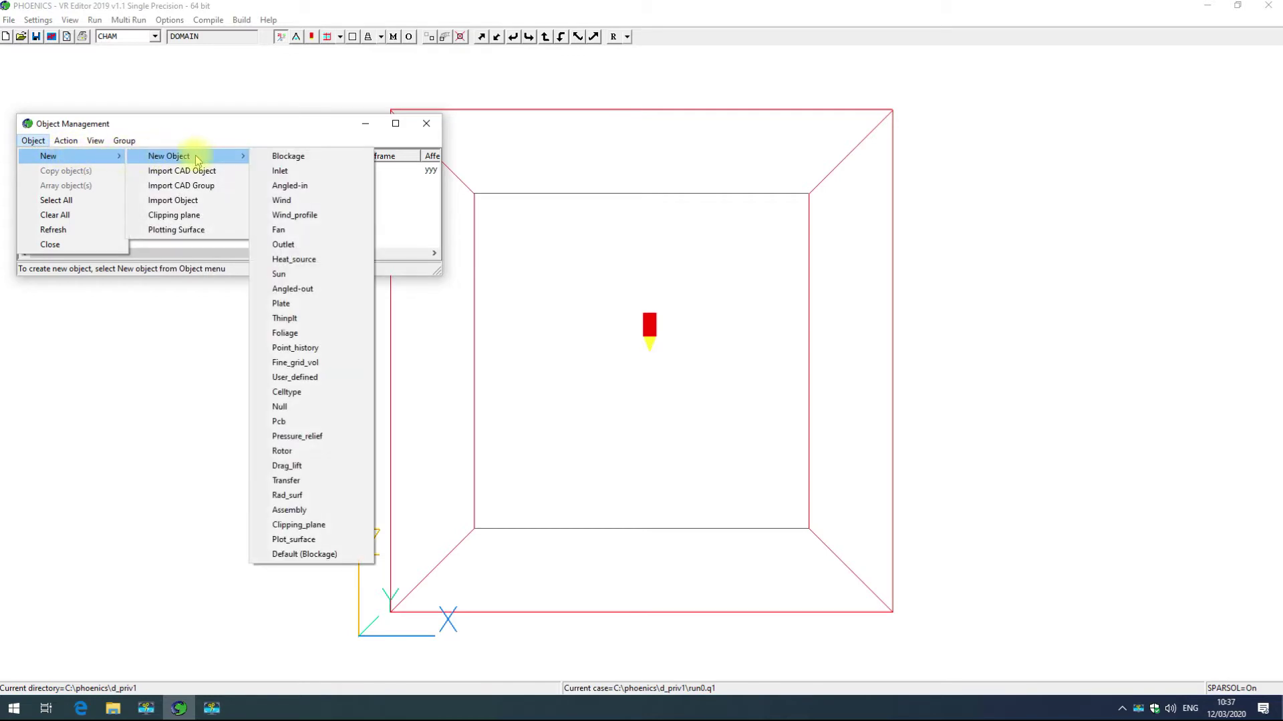
{"action": "left_click", "coordinate": [274, 157]}
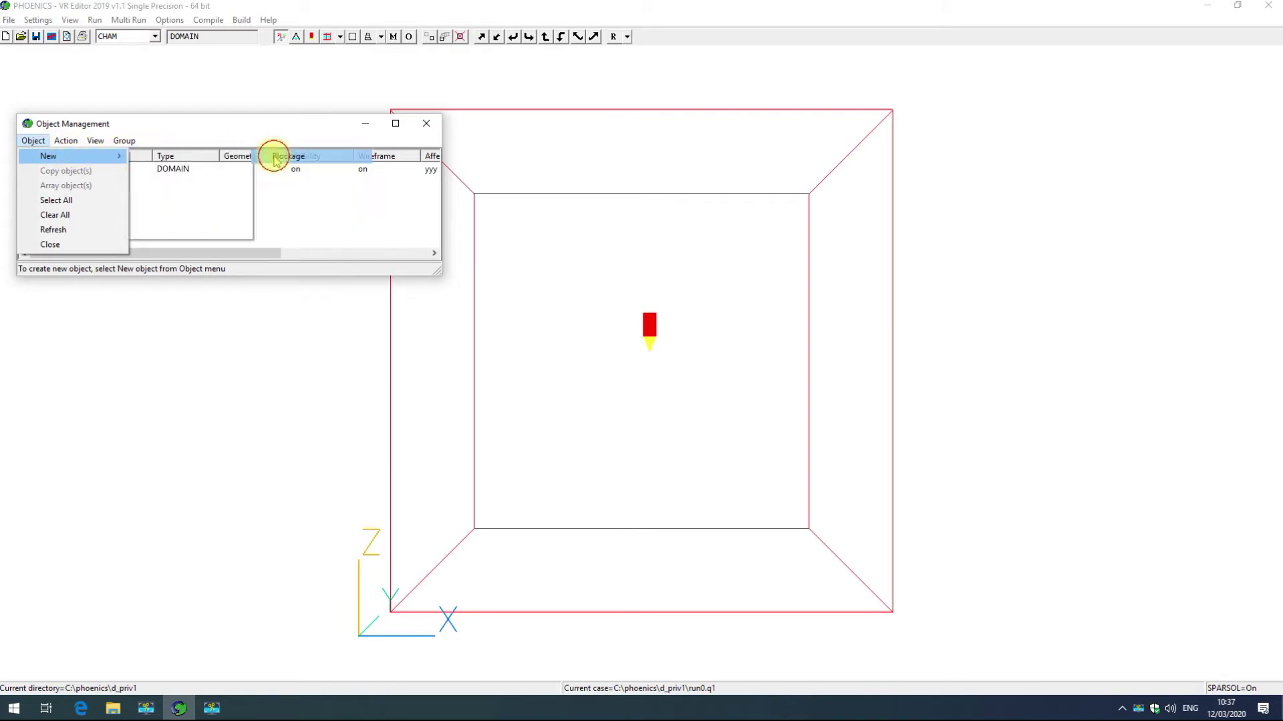
{"action": "left_click", "coordinate": [155, 485]}
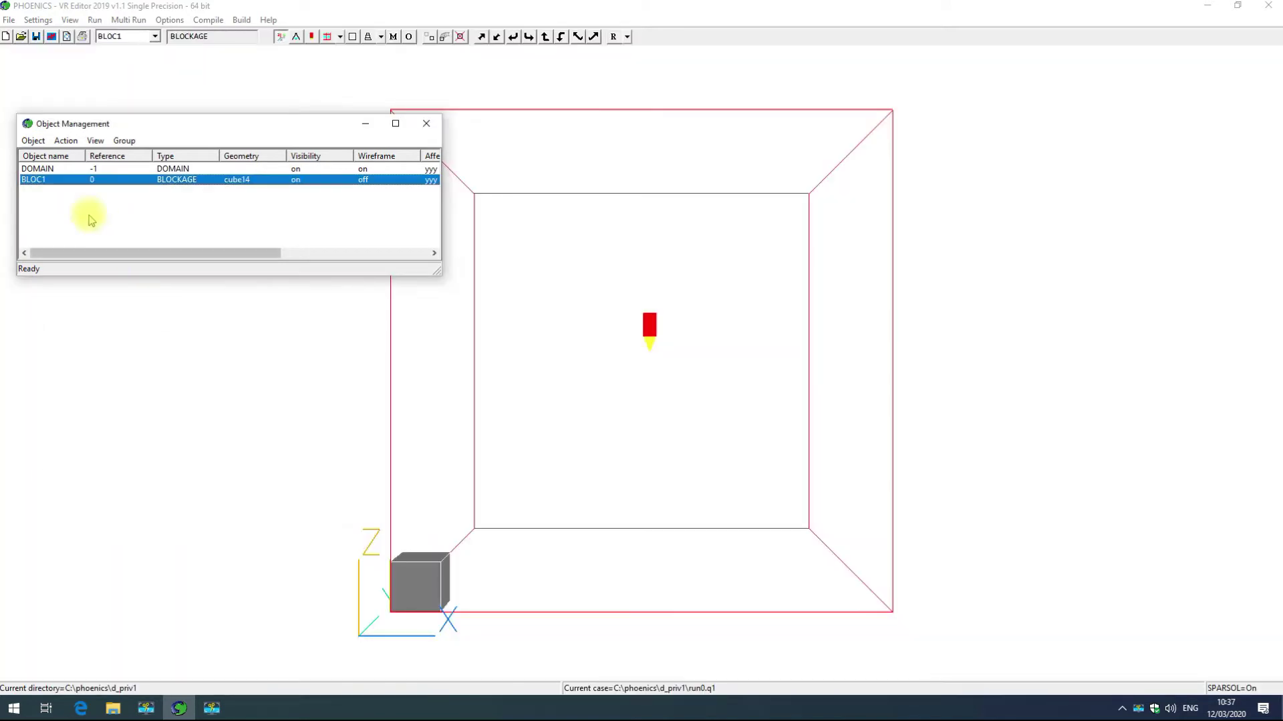
- Duplicate BLOC1 to create the copy BLOC1_2
{"action": "left_click", "coordinate": [30, 142]}
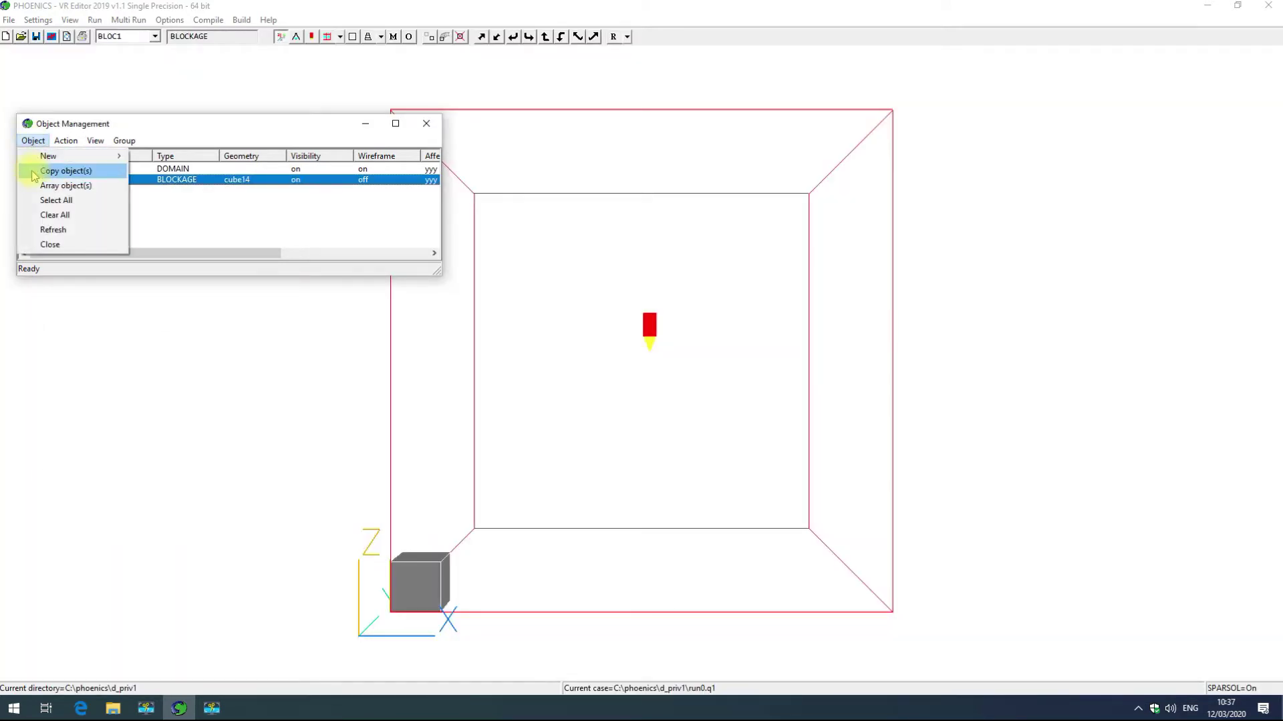
{"action": "left_click", "coordinate": [33, 172]}
{"action": "left_click", "coordinate": [588, 386]}
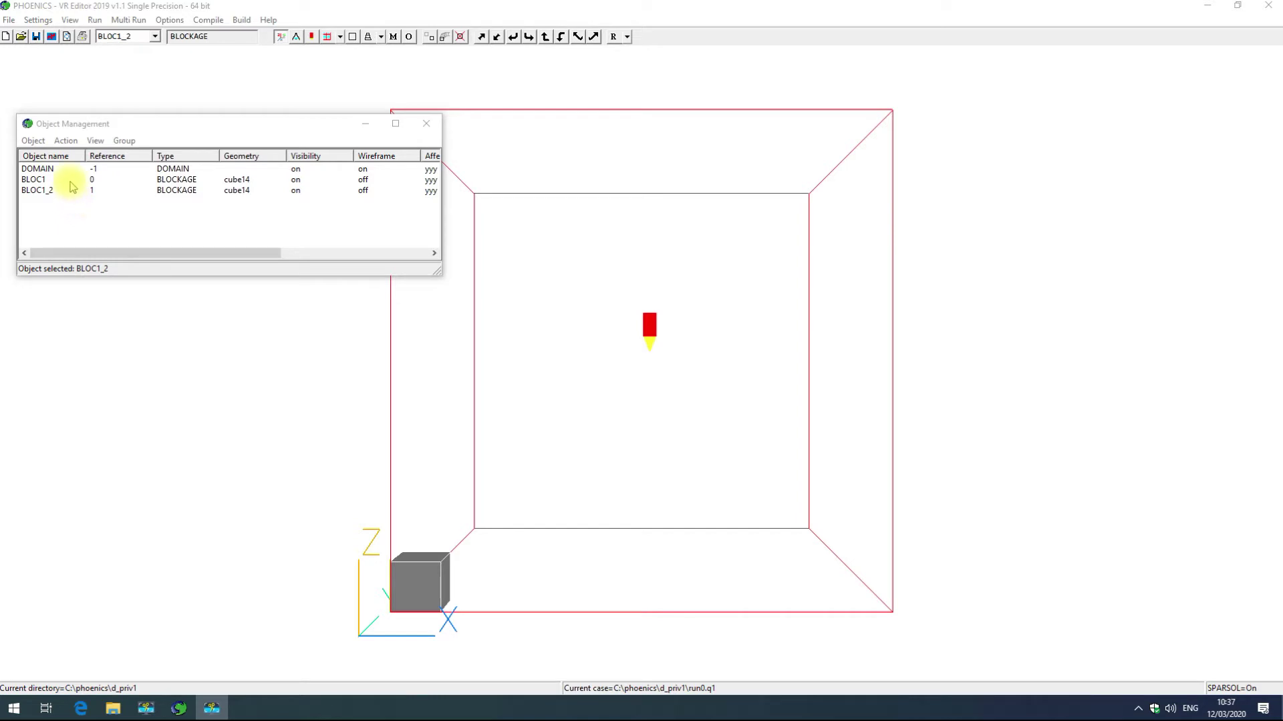
{"action": "left_click", "coordinate": [61, 181]}
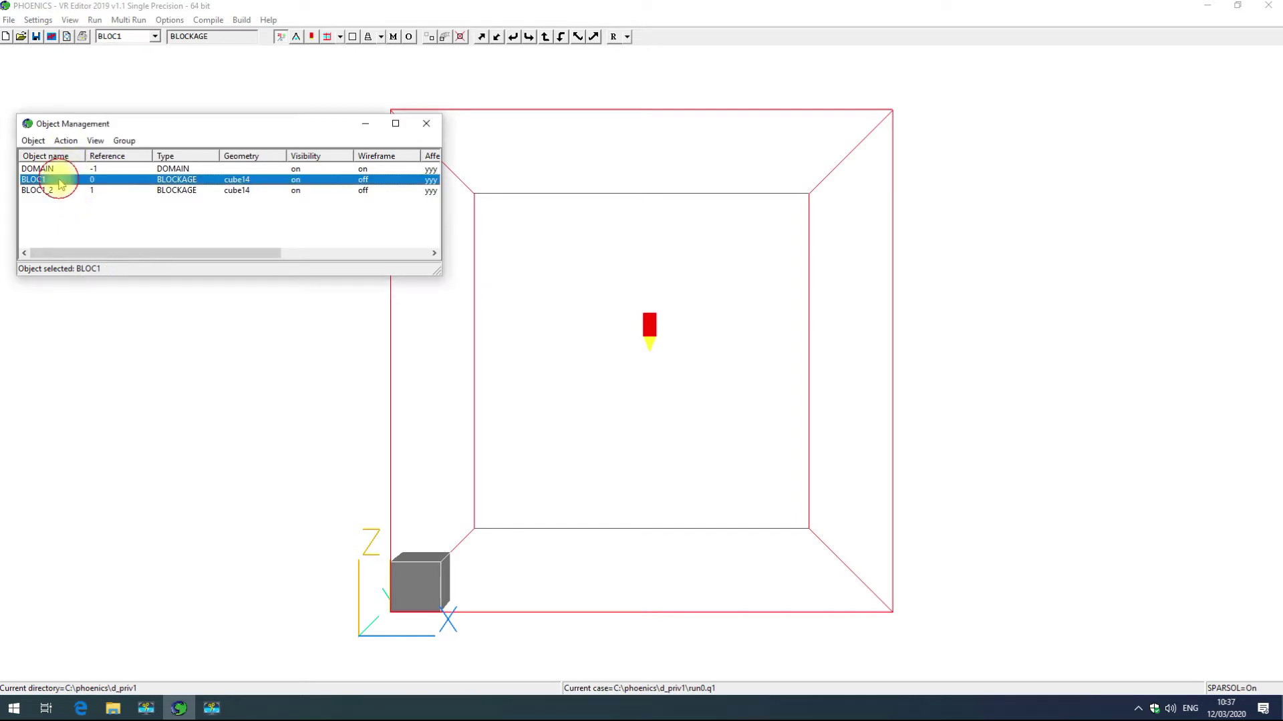
{"action": "left_click", "coordinate": [66, 141]}
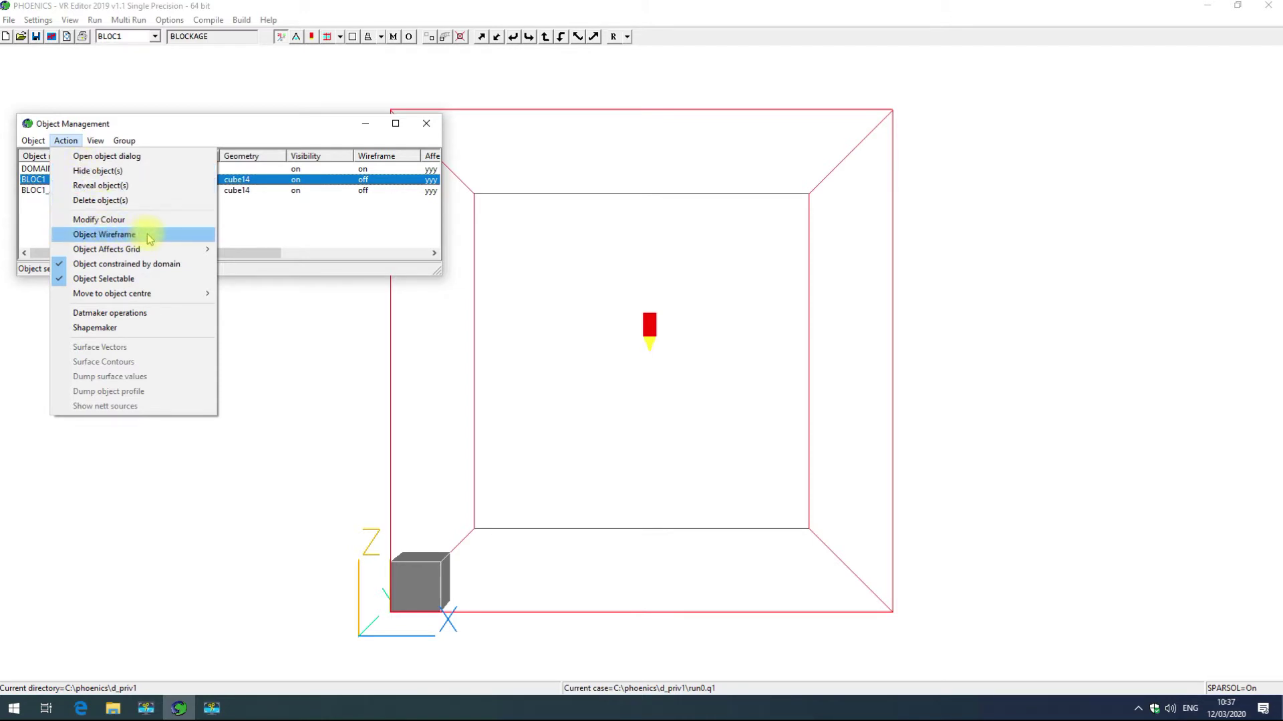
{"action": "left_click", "coordinate": [138, 159]}
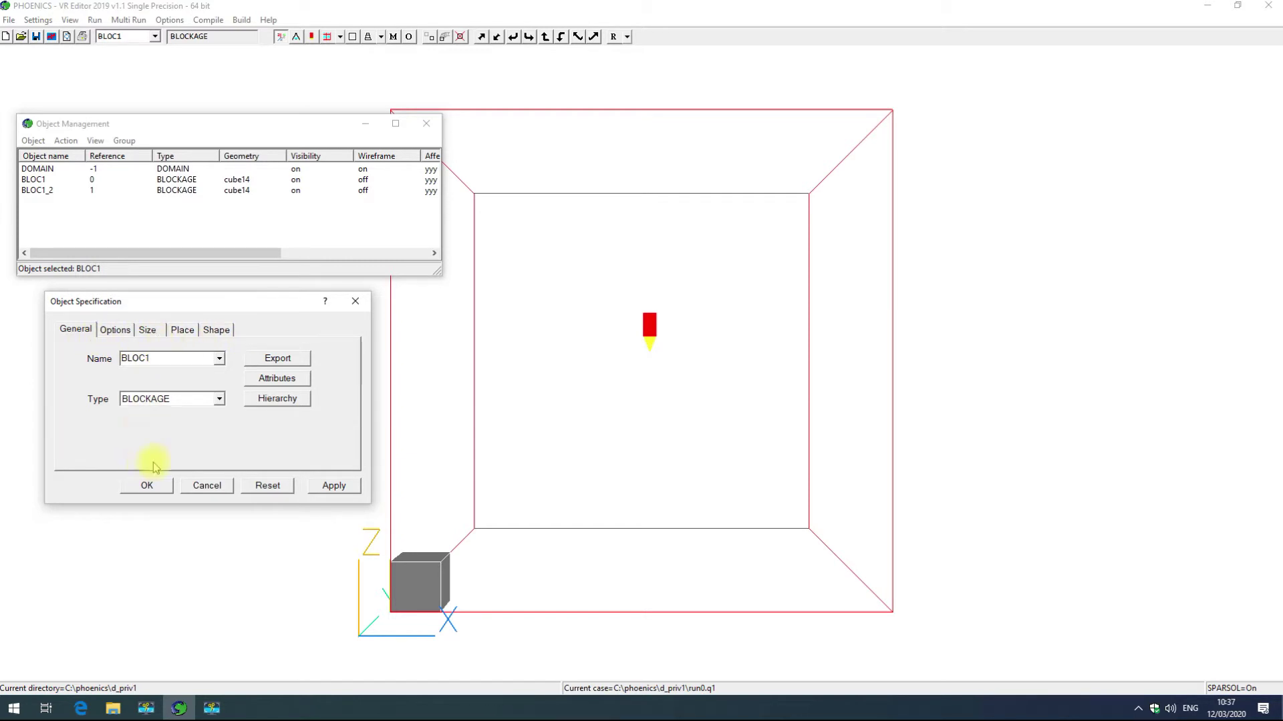
{"action": "left_click", "coordinate": [146, 485]}
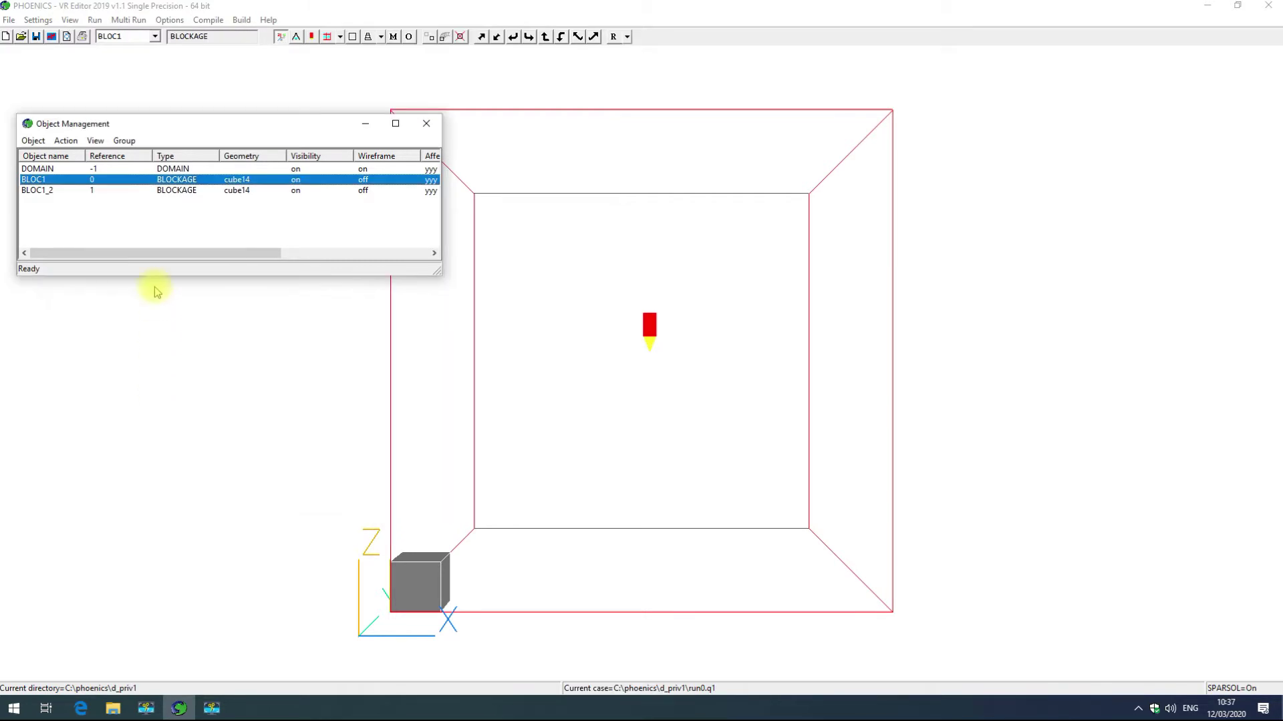
- Hide and then re-show the Reference column in the object list
{"action": "left_click", "coordinate": [95, 141]}
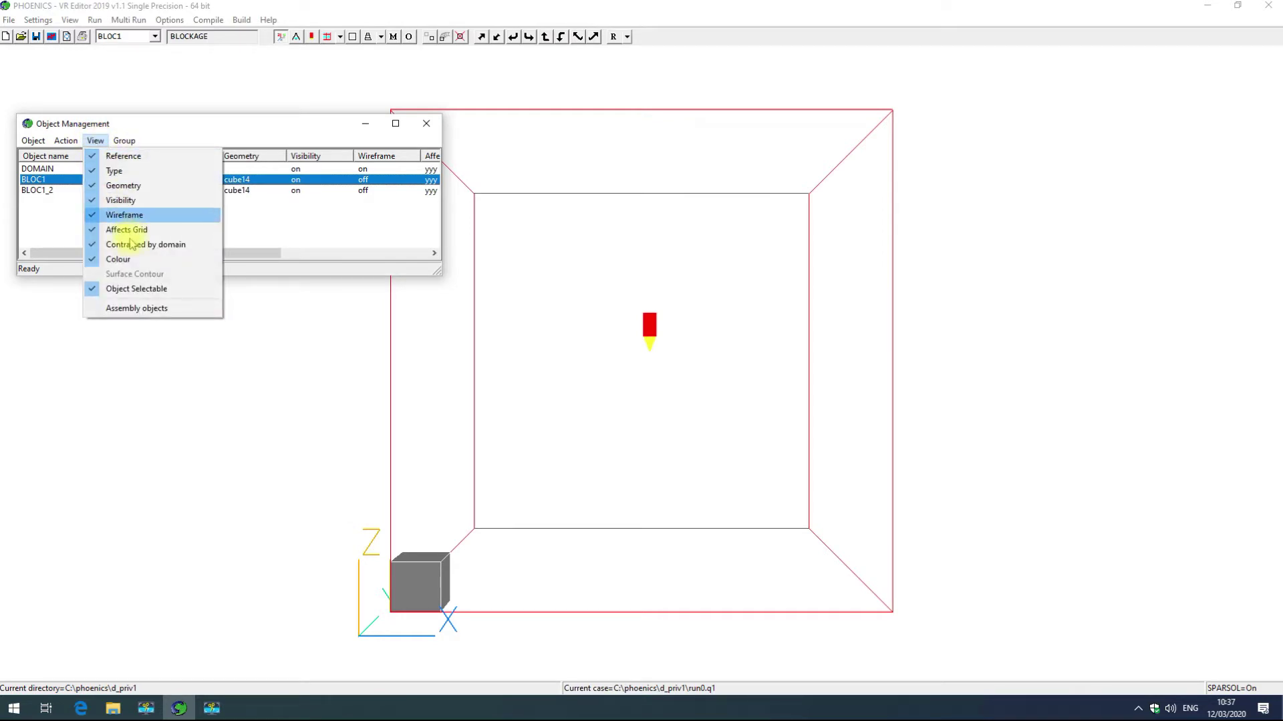
{"action": "left_click", "coordinate": [130, 160]}
{"action": "left_click", "coordinate": [96, 141]}
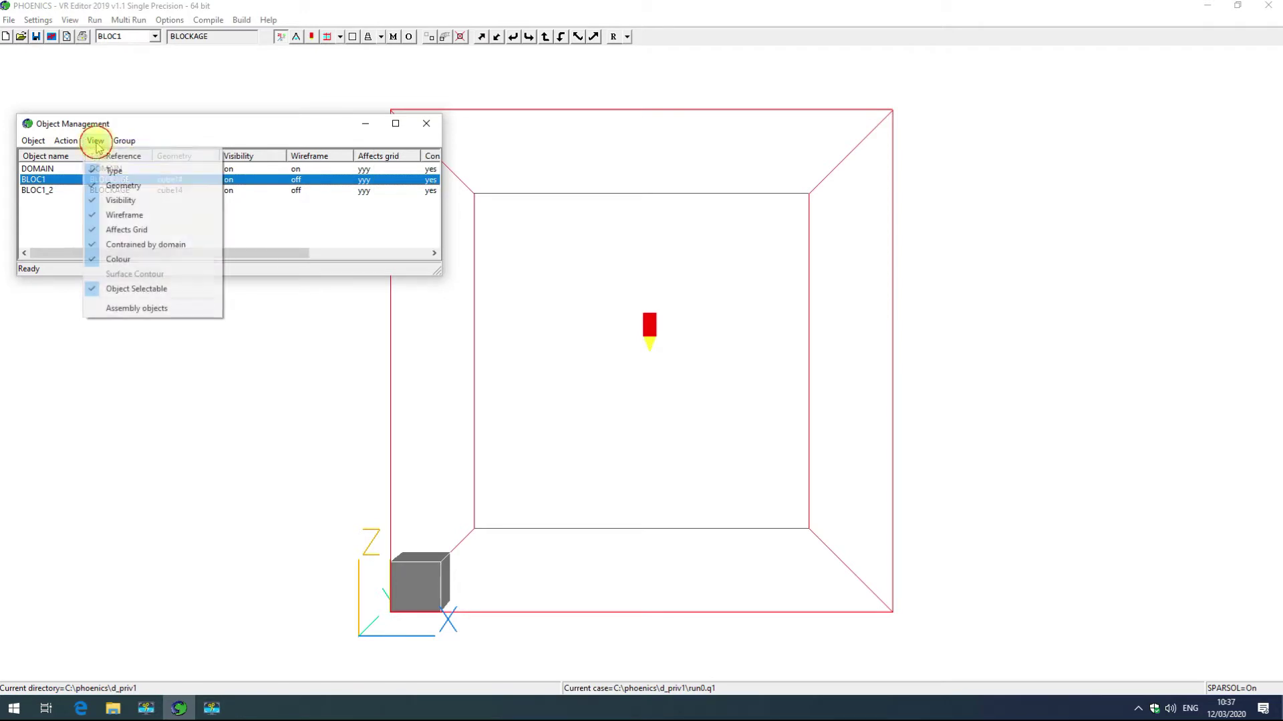
{"action": "left_click", "coordinate": [100, 155]}
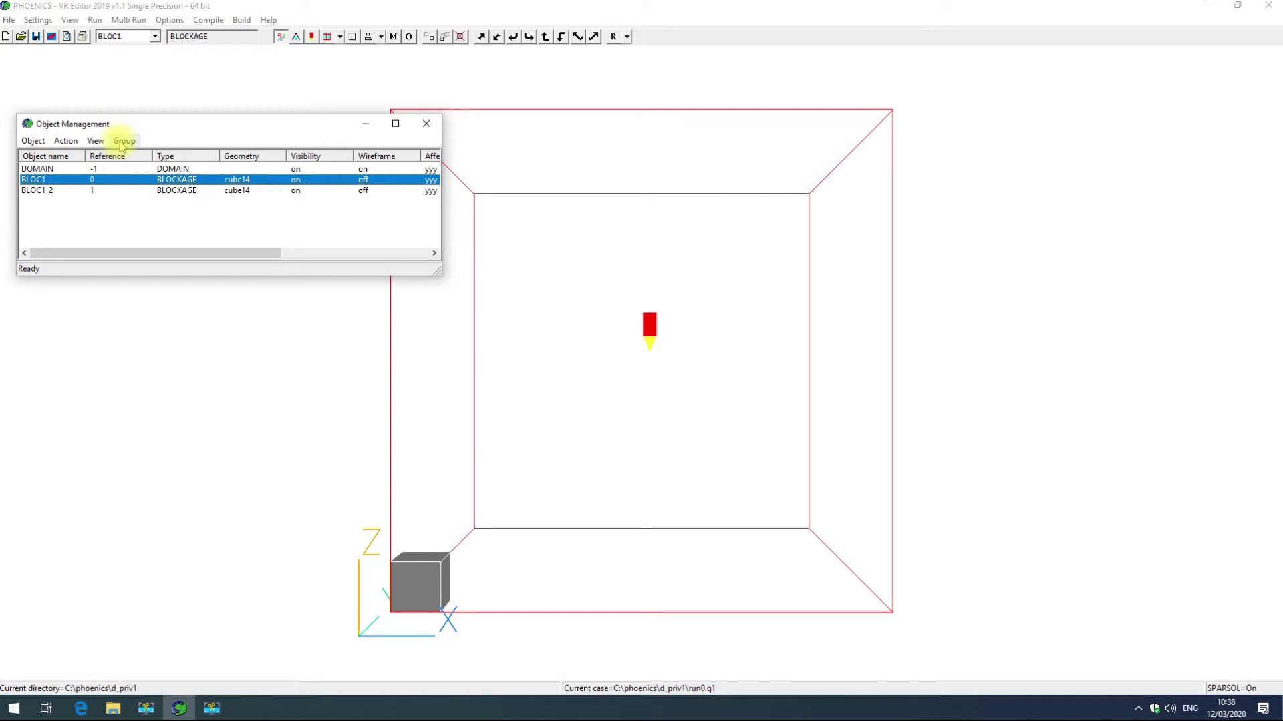
- Group BLOC1 and BLOC1_2 together as the new group B3
{"action": "left_click", "coordinate": [59, 191]}
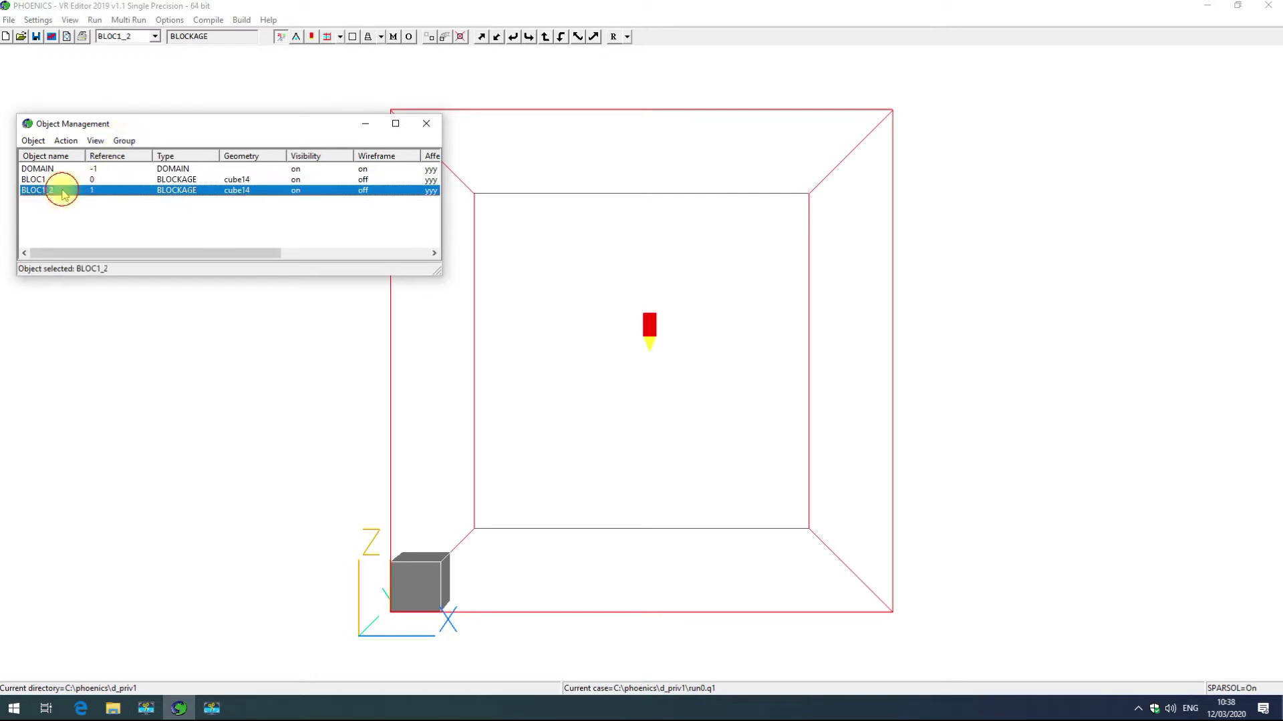
{"action": "left_click", "coordinate": [55, 179], "text": "ctrl"}
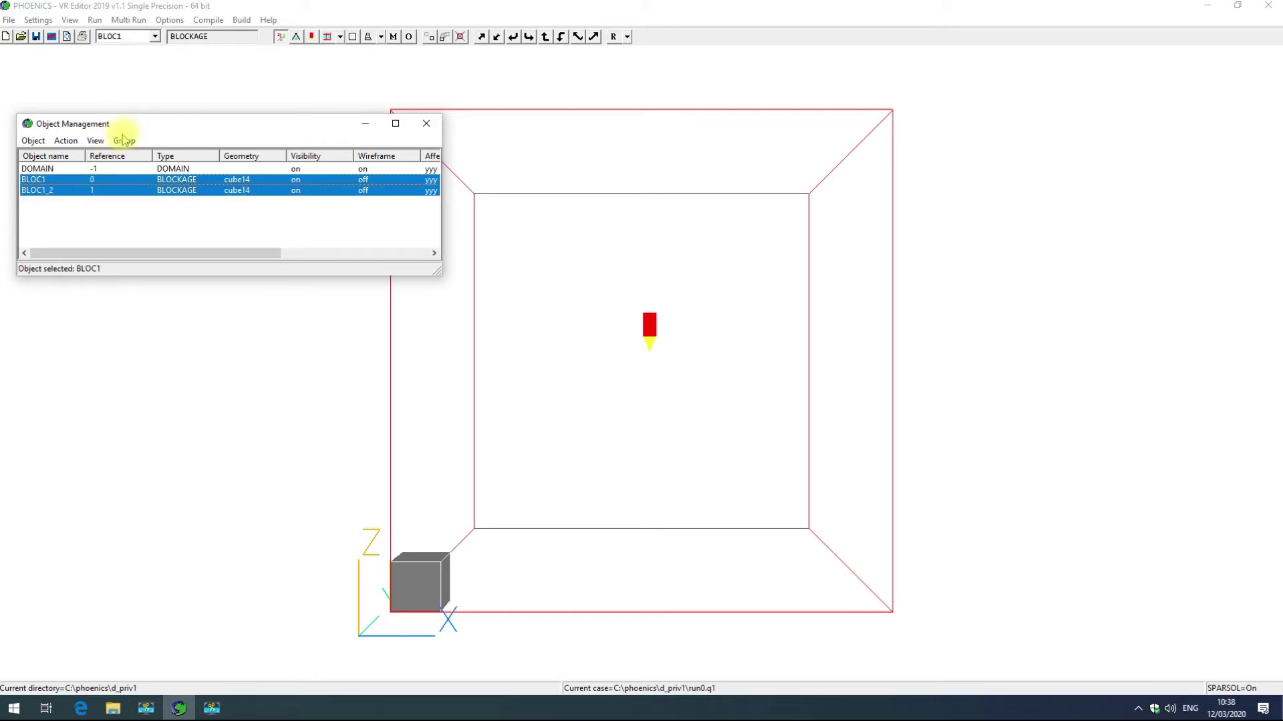
{"action": "left_click", "coordinate": [124, 141]}
{"action": "left_click", "coordinate": [137, 156]}
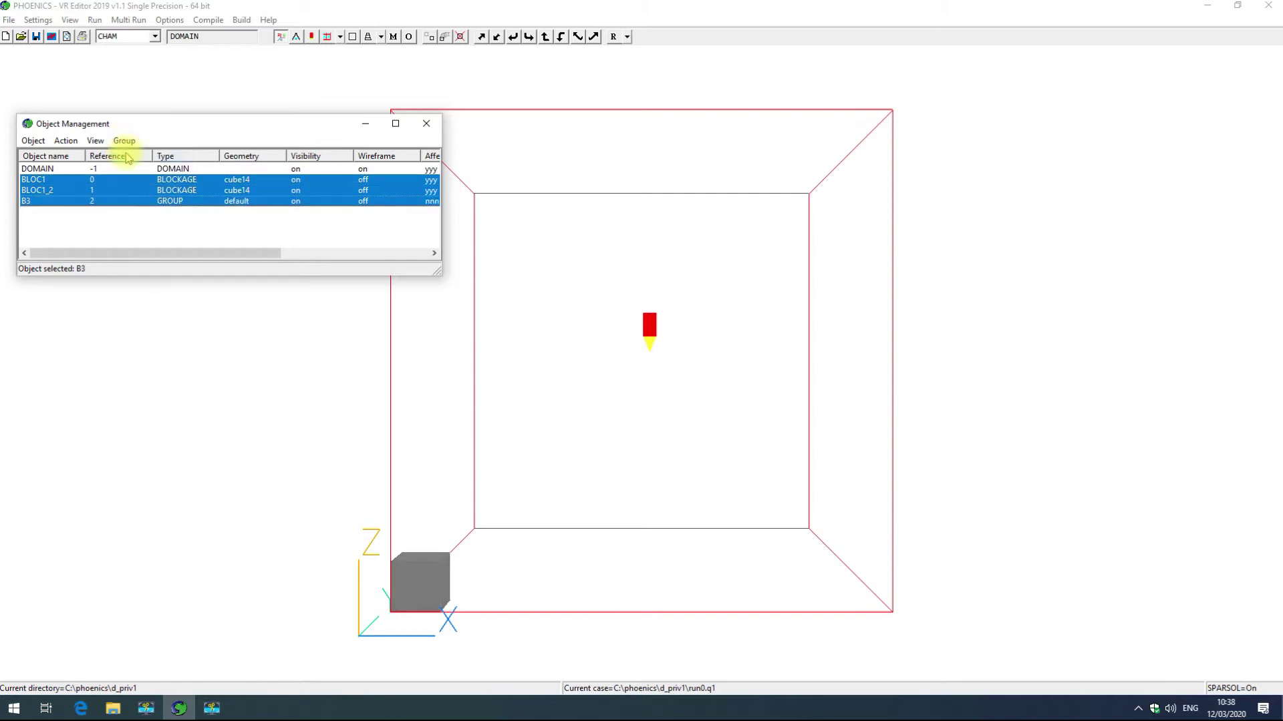
- Select group B3 with its members and start deleting the group
{"action": "left_click", "coordinate": [38, 217]}
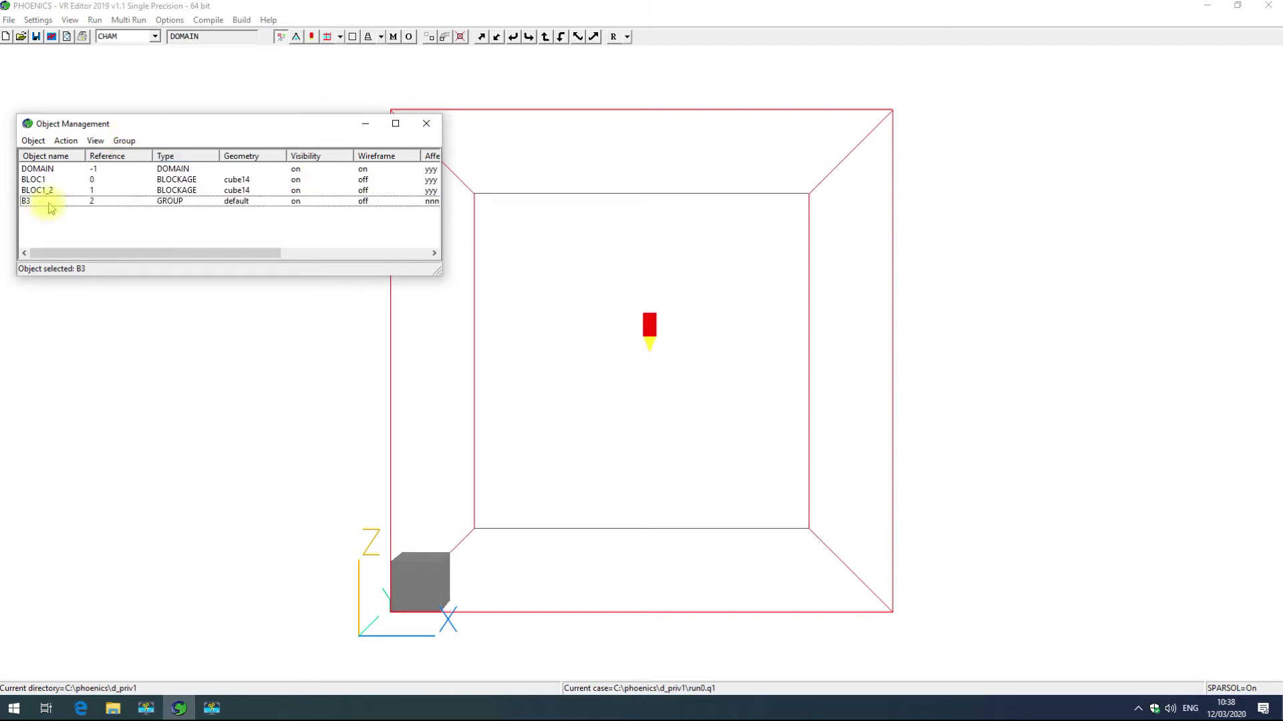
{"action": "left_click", "coordinate": [49, 203]}
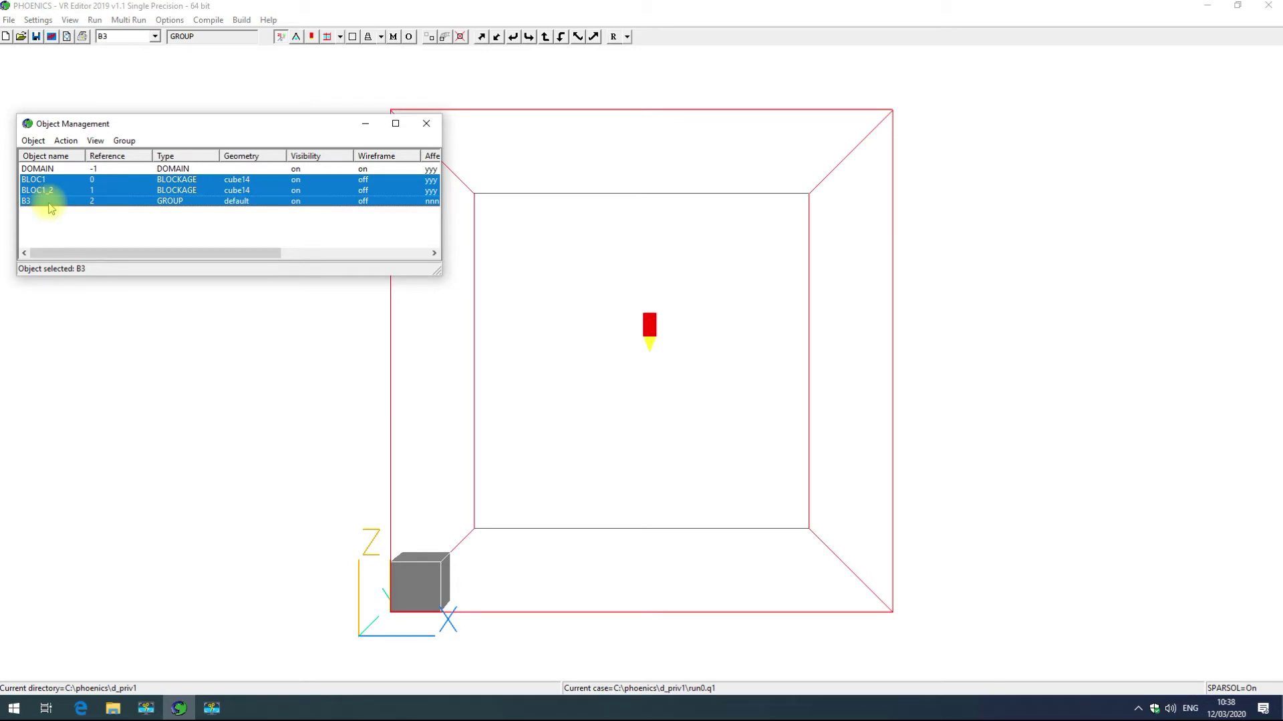
{"action": "left_click", "coordinate": [50, 215]}
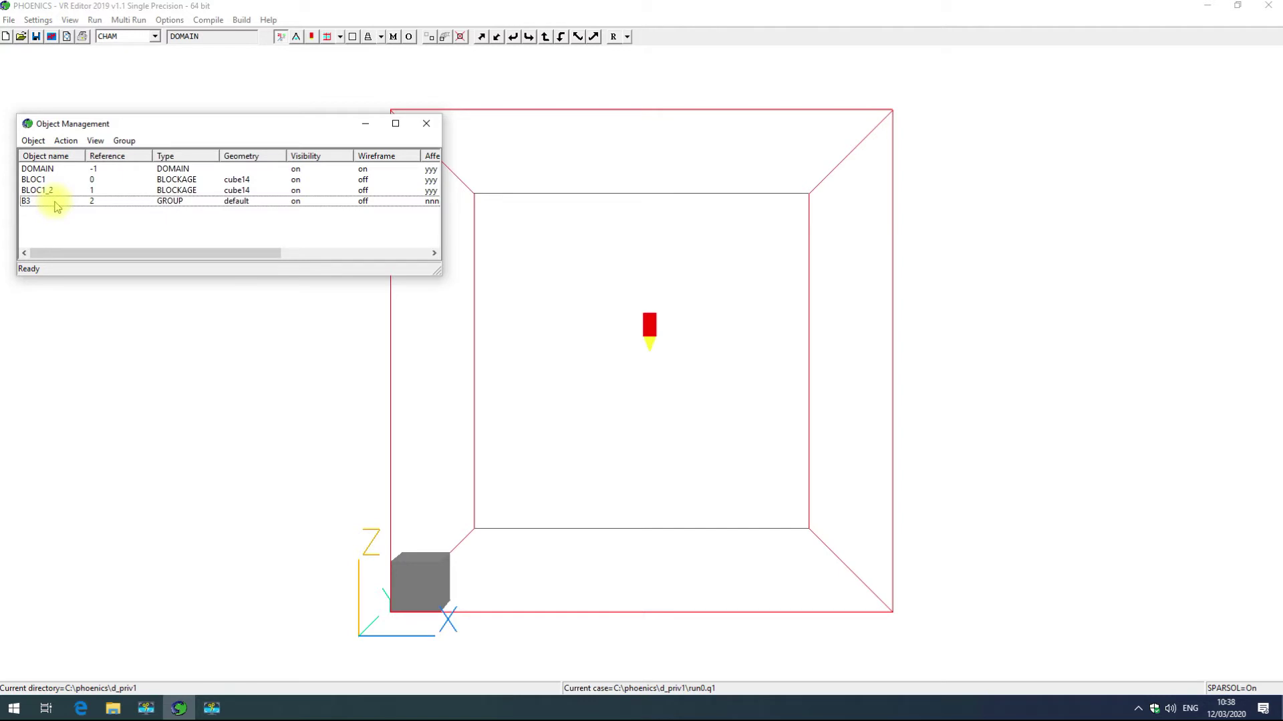
{"action": "left_click", "coordinate": [56, 203]}
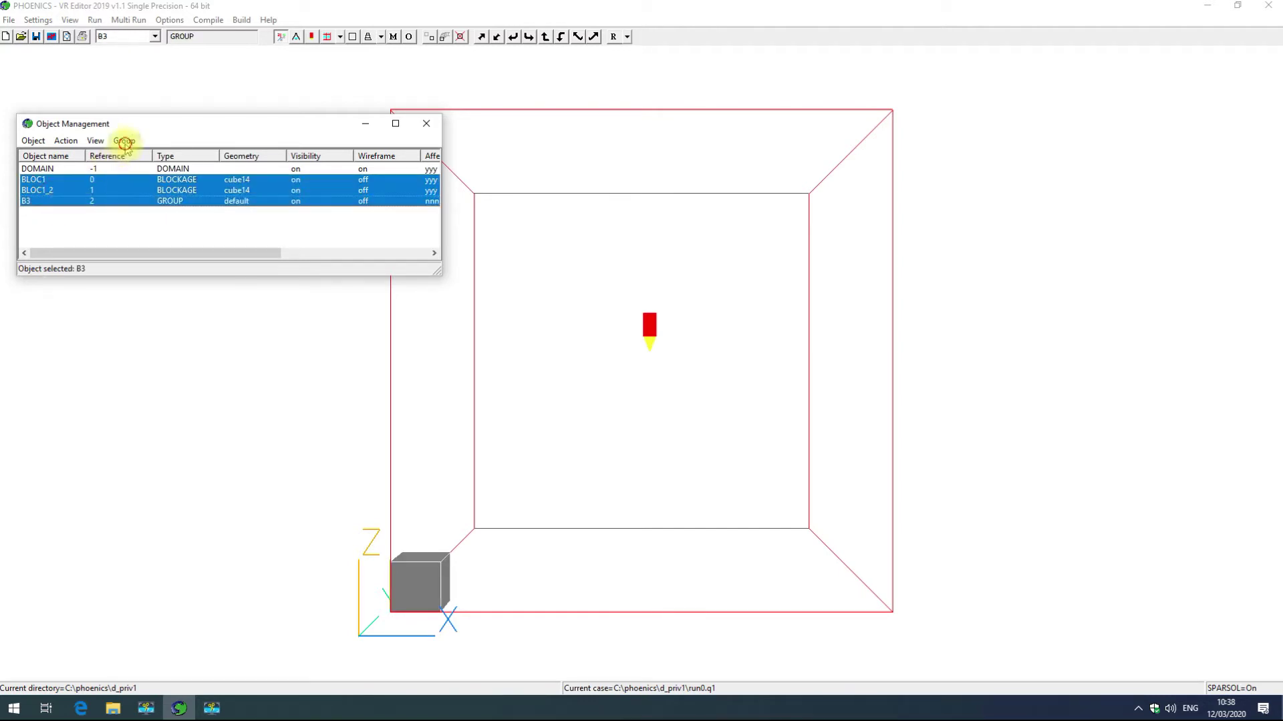
{"action": "left_click", "coordinate": [124, 140]}
{"action": "left_click", "coordinate": [142, 172]}
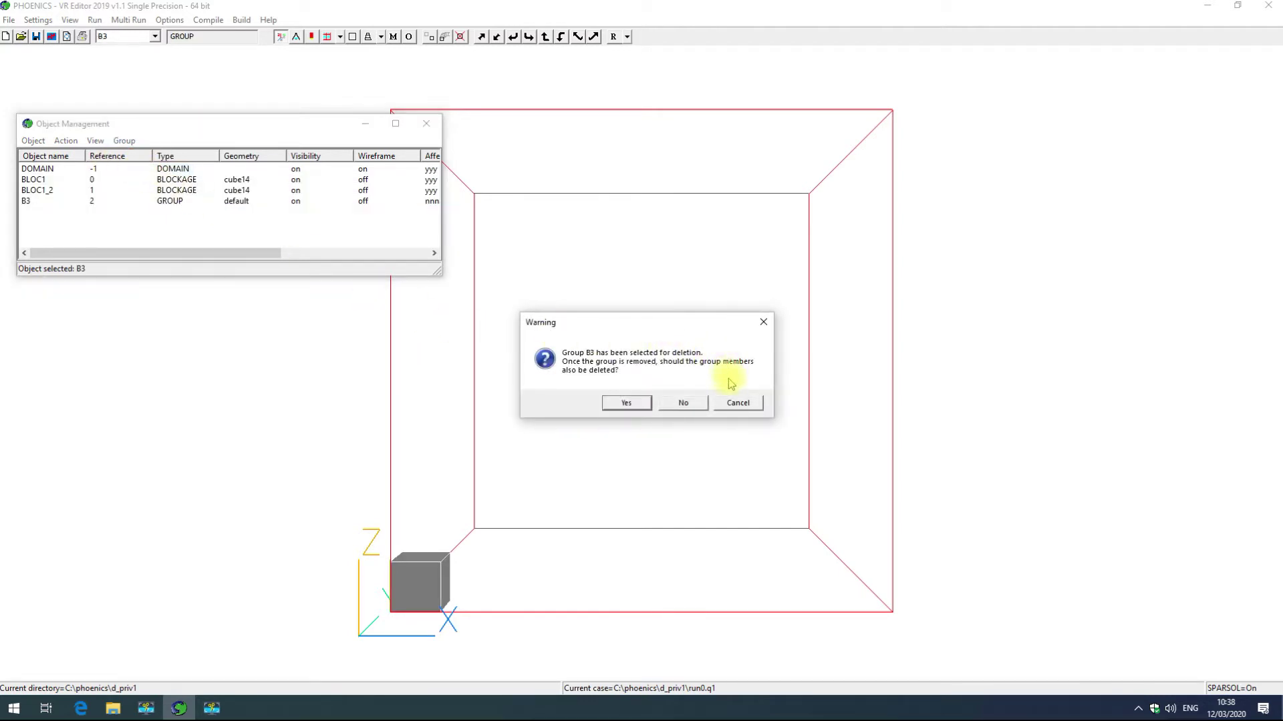
- Answer No so only group B3 is deleted, keeping BLOC1 and BLOC1_2
{"action": "left_click", "coordinate": [683, 401]}
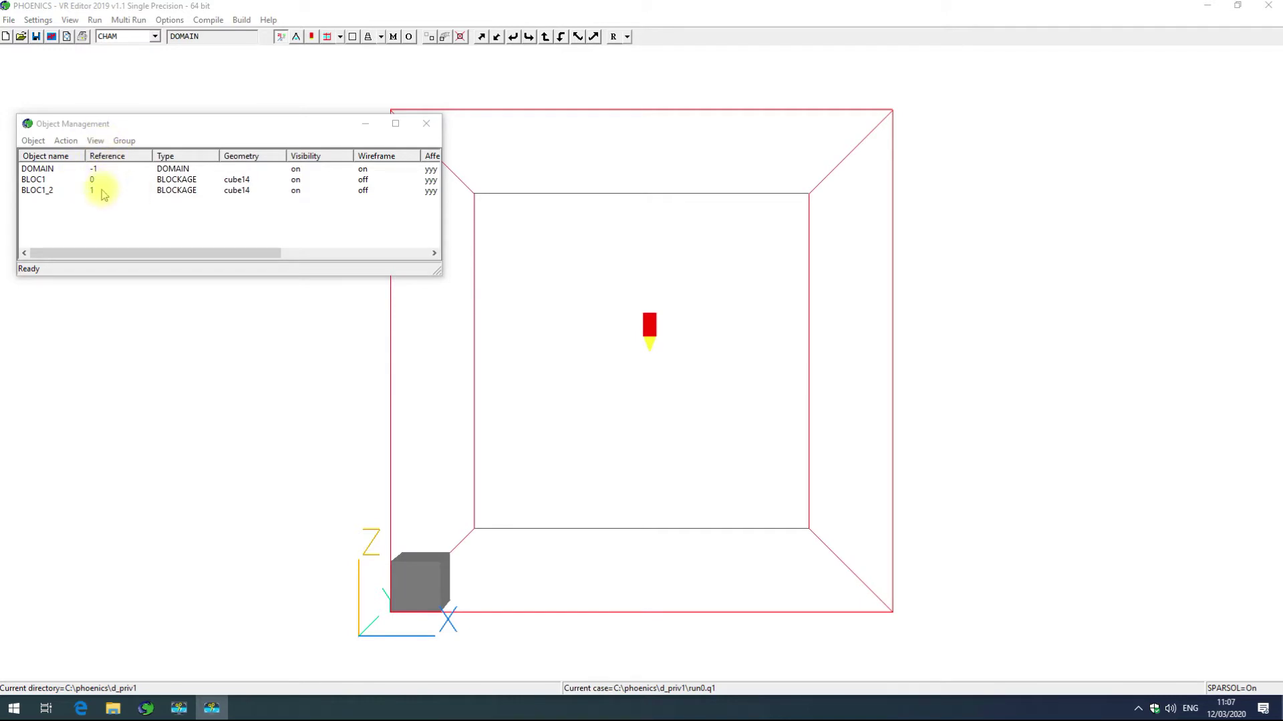
{"action": "left_click", "coordinate": [101, 192]}
{"action": "right_click", "coordinate": [102, 192]}
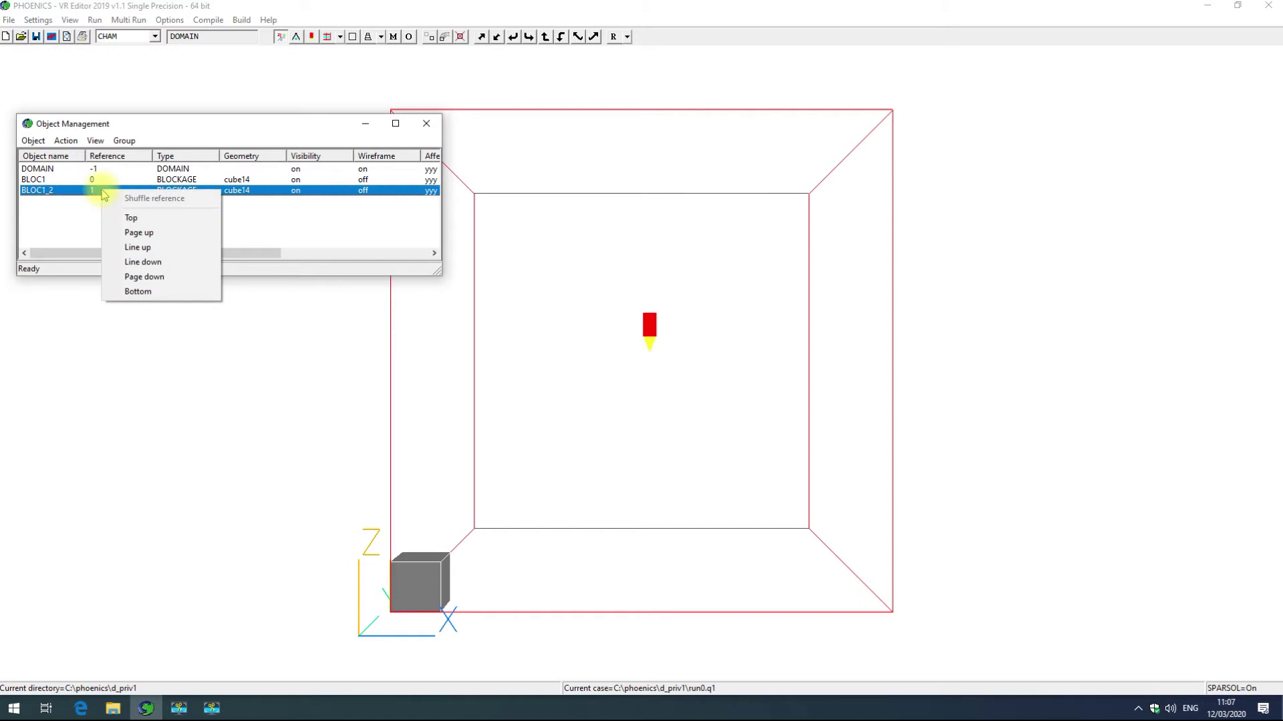
{"action": "left_click", "coordinate": [125, 248]}
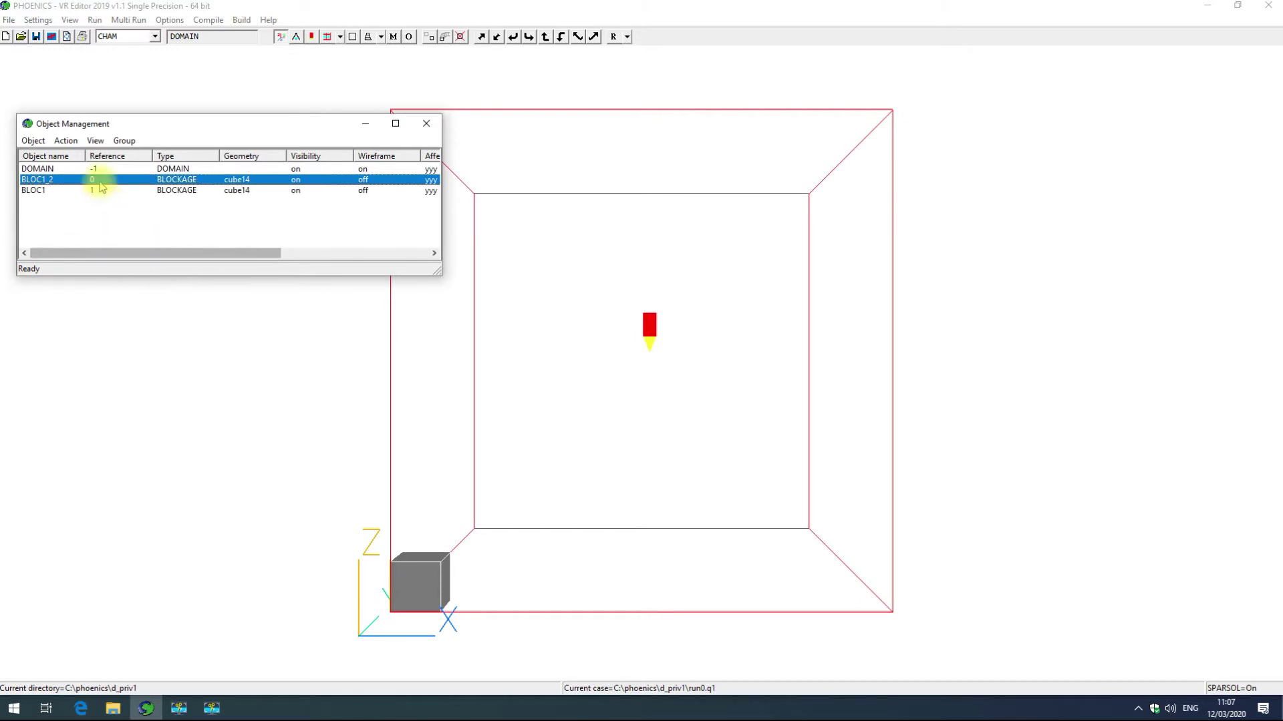
{"action": "right_click", "coordinate": [99, 180]}
{"action": "left_click", "coordinate": [133, 253]}
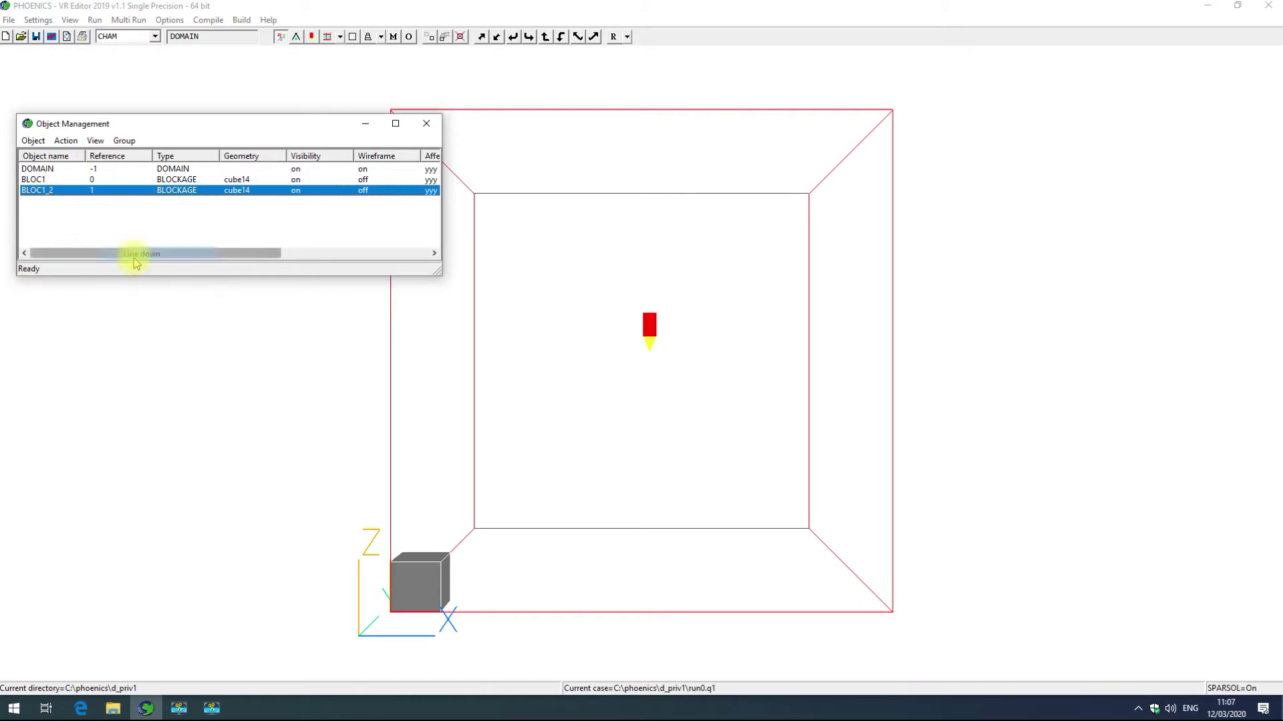
{"action": "right_click", "coordinate": [48, 191]}
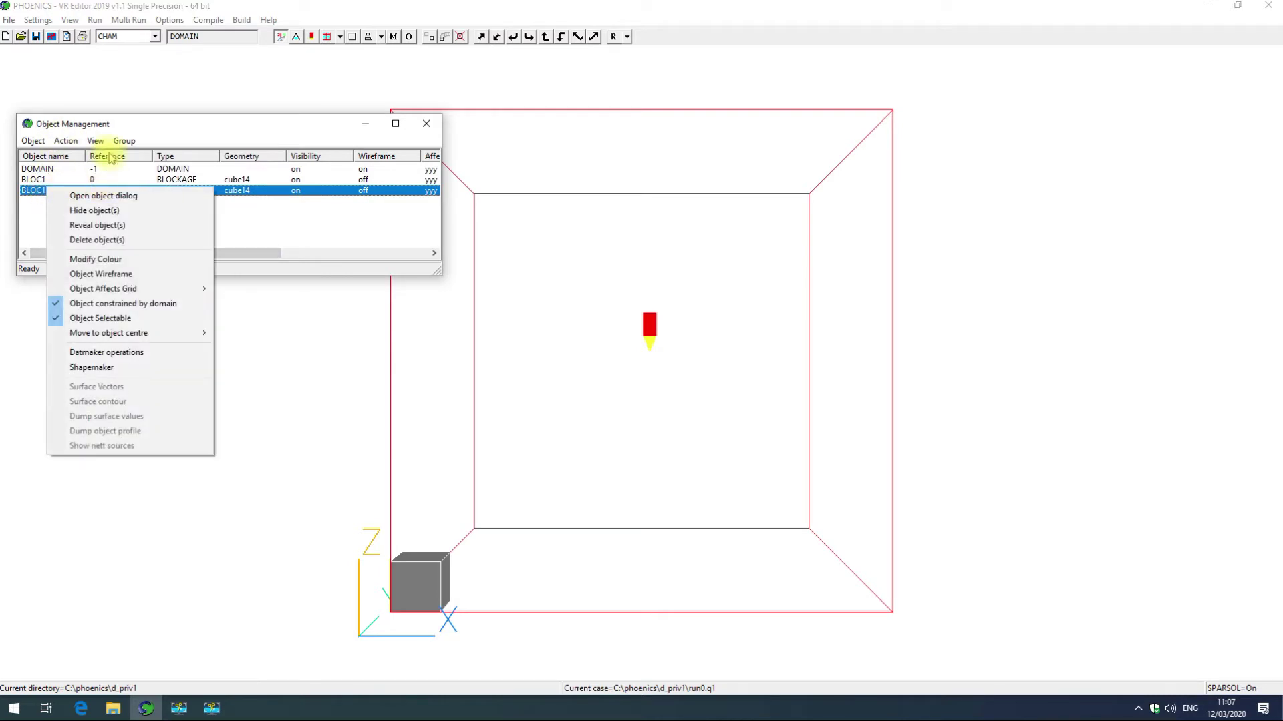
{"action": "right_click", "coordinate": [242, 194]}
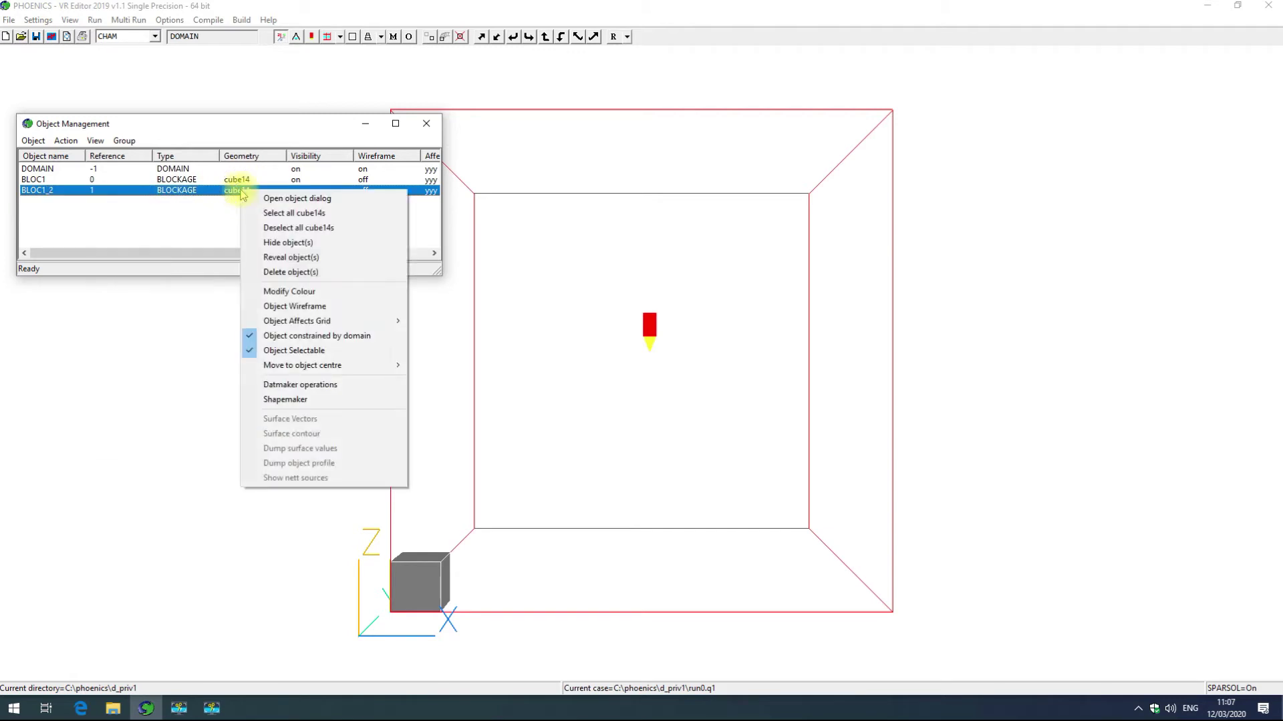
{"action": "right_click", "coordinate": [118, 193]}
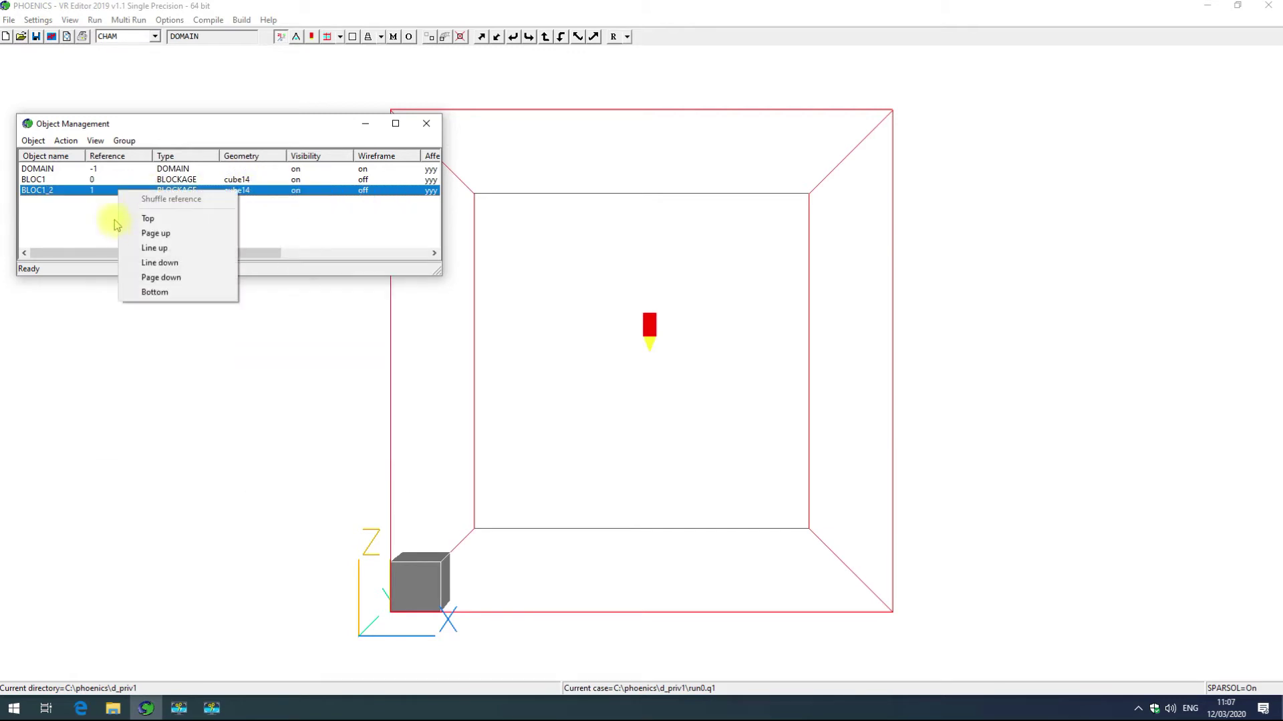
{"action": "left_click", "coordinate": [114, 219]}
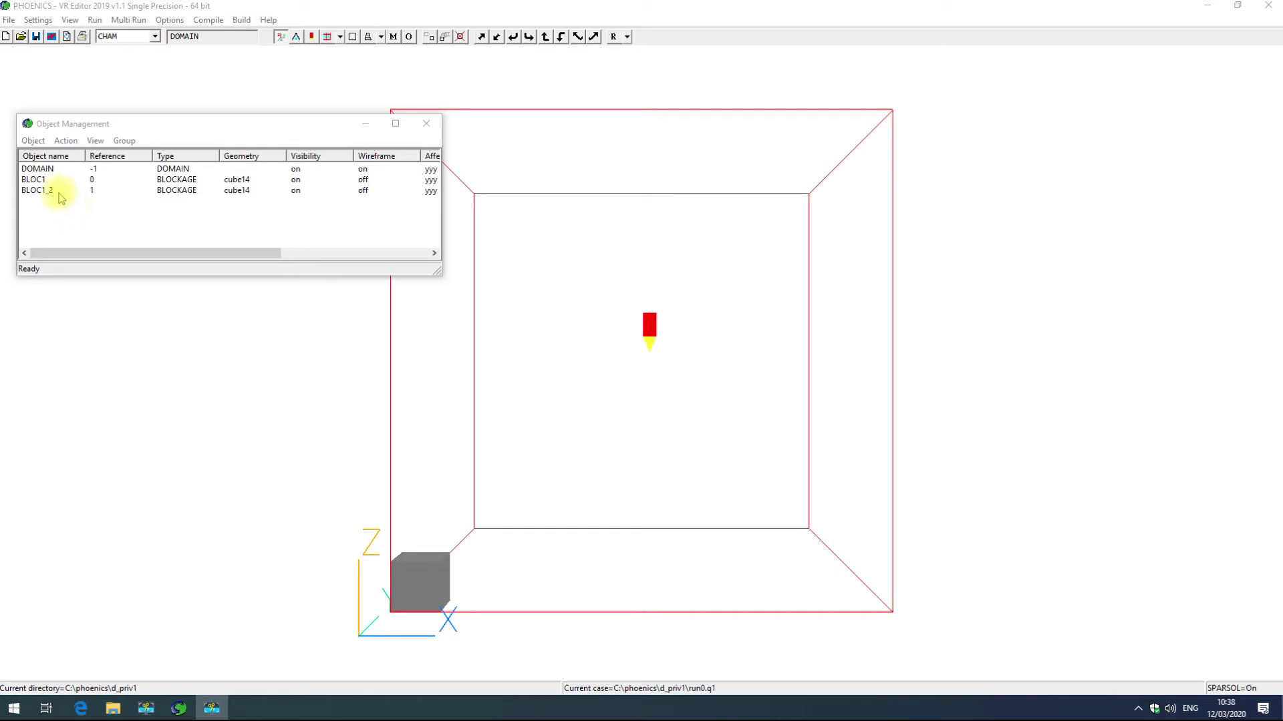
- Delete the BLOC1_2 copy from the object list
{"action": "left_click", "coordinate": [34, 180]}
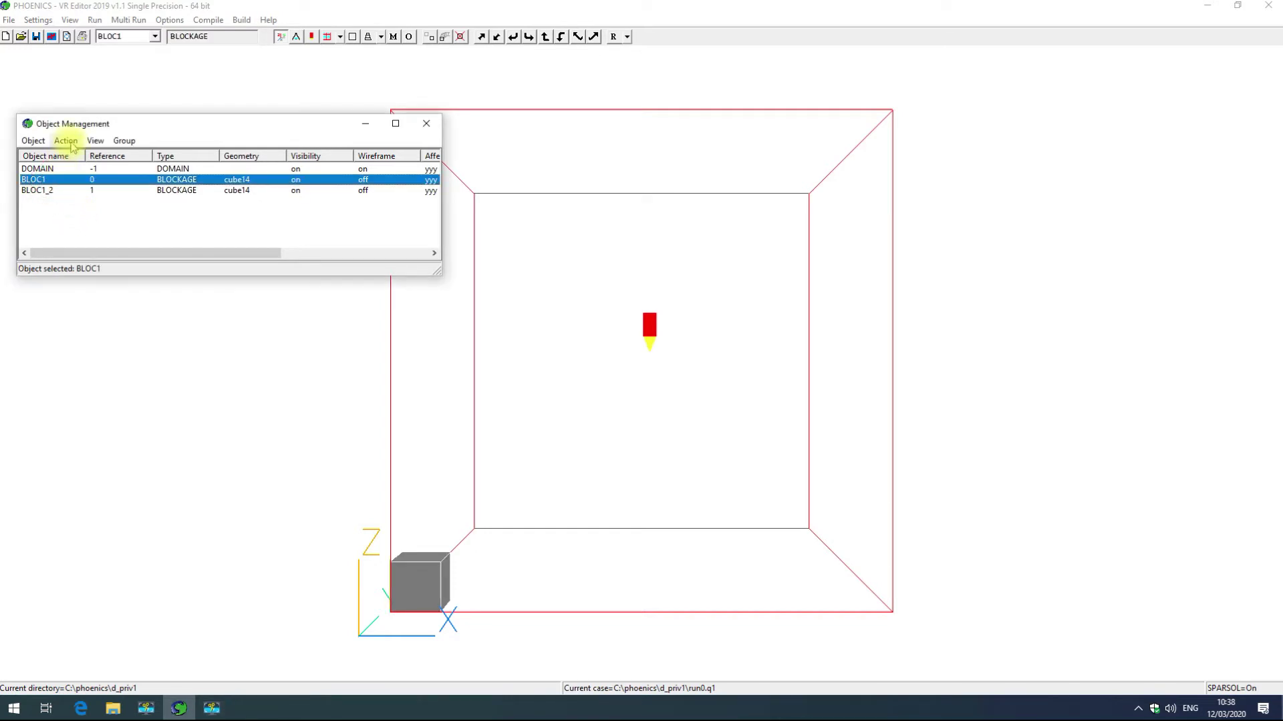
{"action": "left_click", "coordinate": [66, 140]}
{"action": "left_click", "coordinate": [37, 202]}
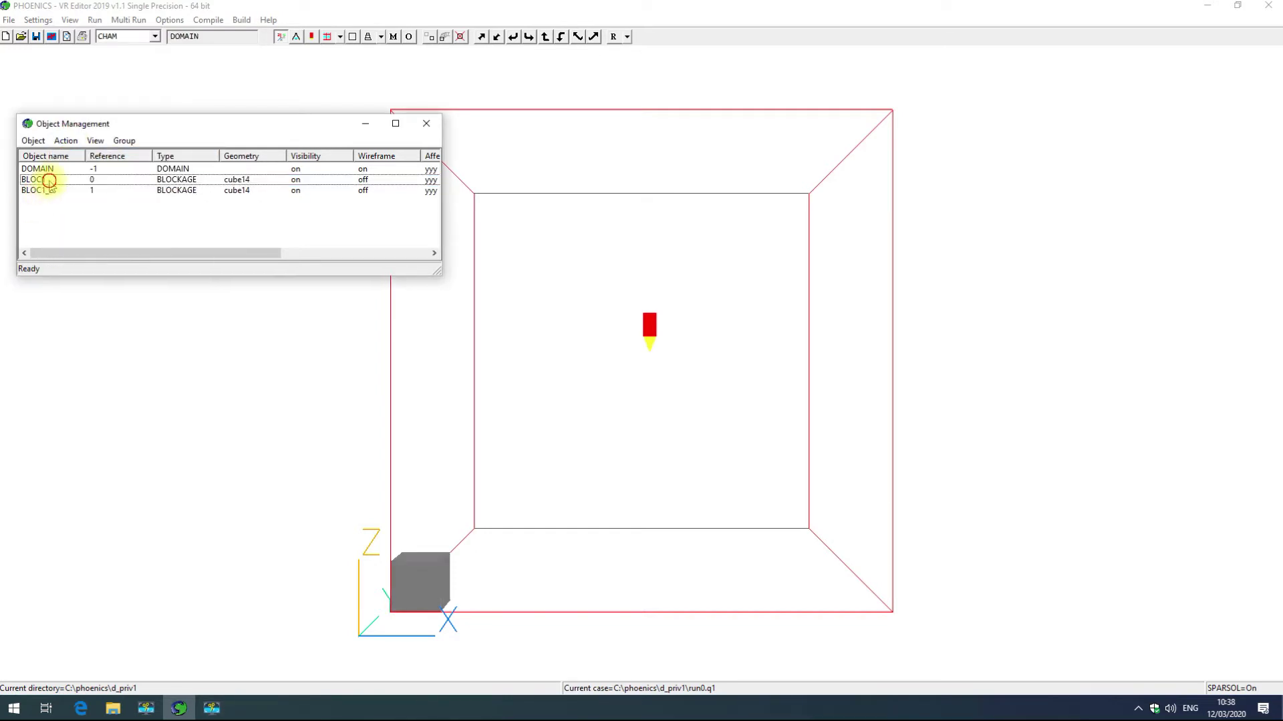
{"action": "double_click", "coordinate": [46, 180]}
- Close Object Management and open the grey cube BLOC1's Object Specification
{"action": "left_click", "coordinate": [355, 301]}
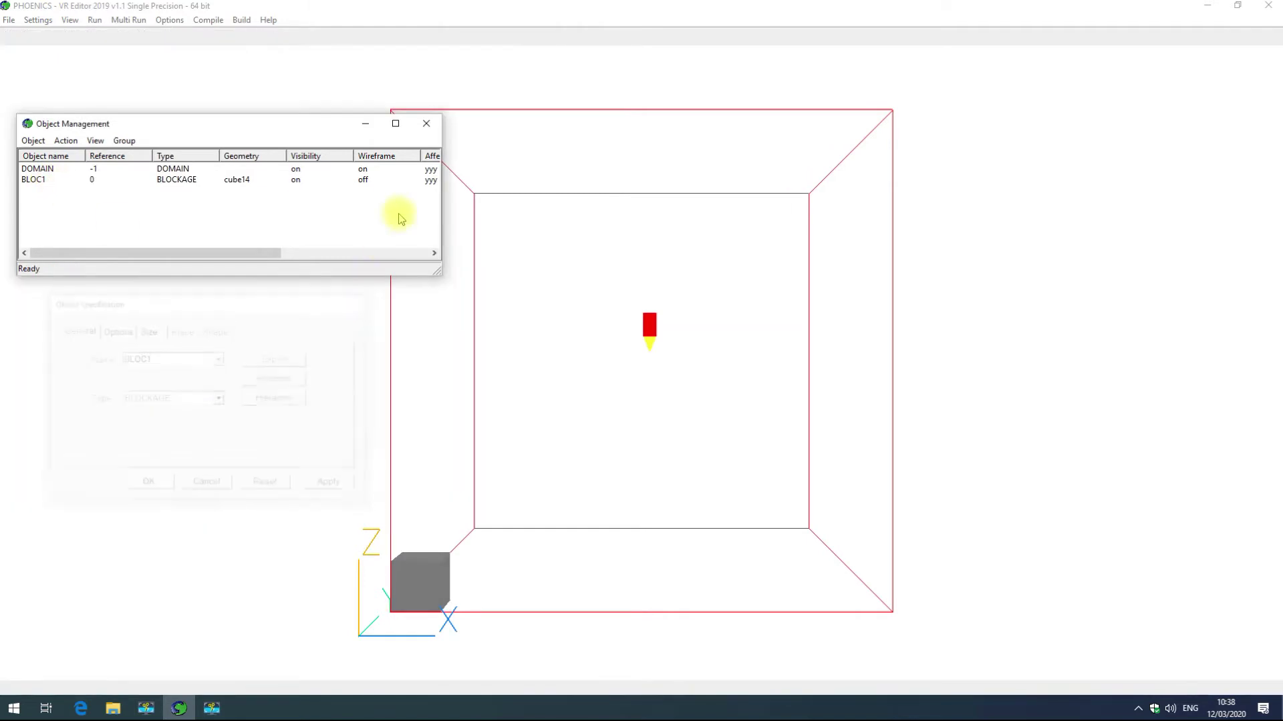
{"action": "left_click", "coordinate": [426, 123]}
{"action": "left_click", "coordinate": [419, 596]}
{"action": "double_click", "coordinate": [419, 596]}
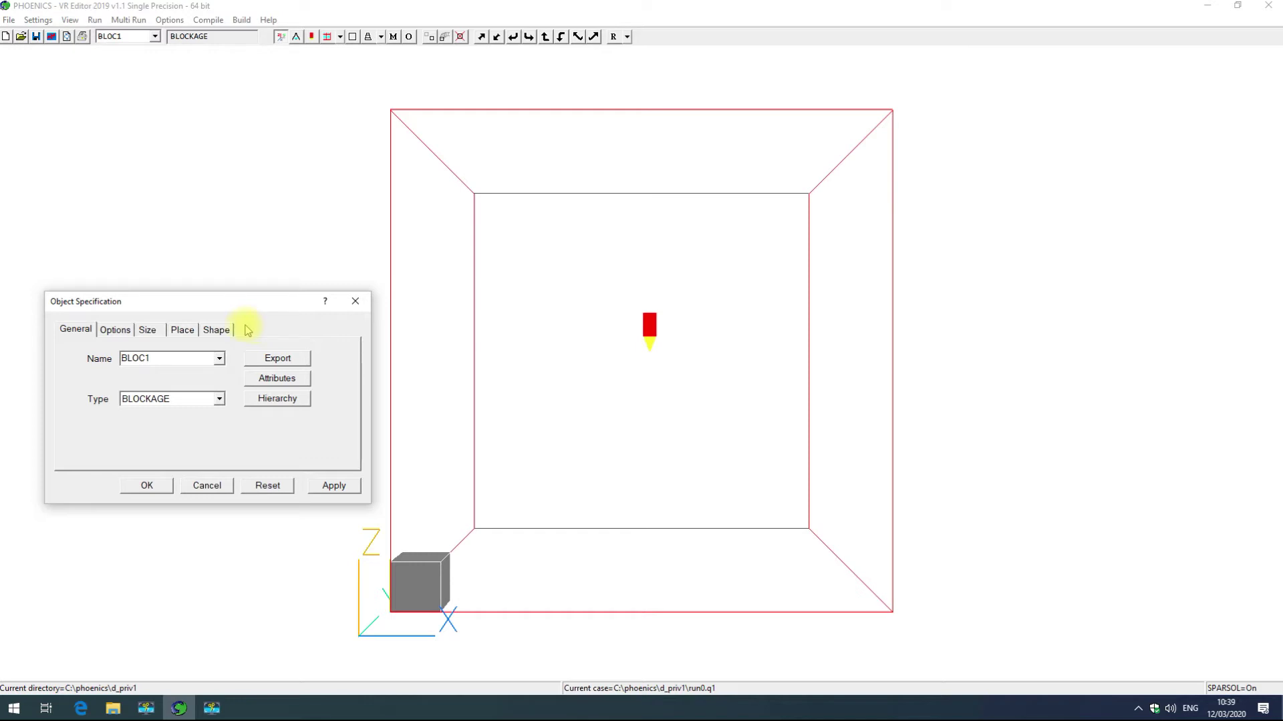
- Rename the blockage to BLOCK, keeping its type as BLOCKAGE
{"action": "double_click", "coordinate": [178, 359]}
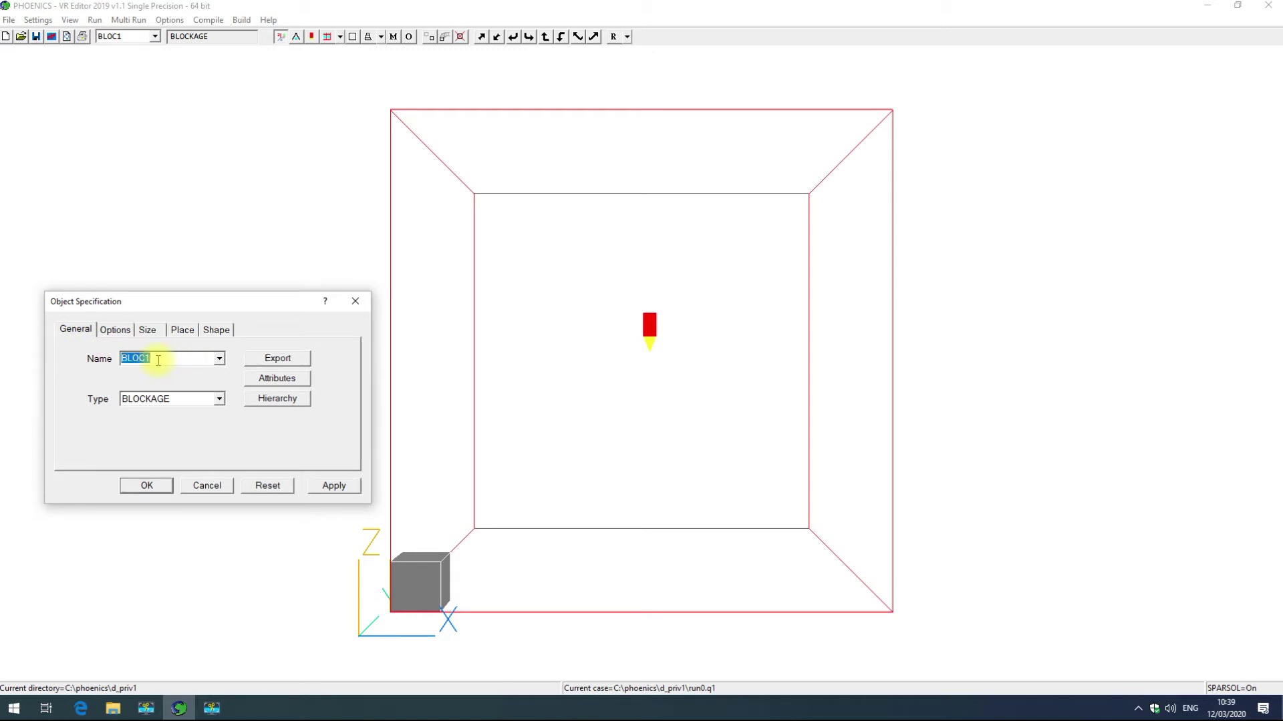
{"action": "type", "text": "B"}
{"action": "key", "text": "Tab"}
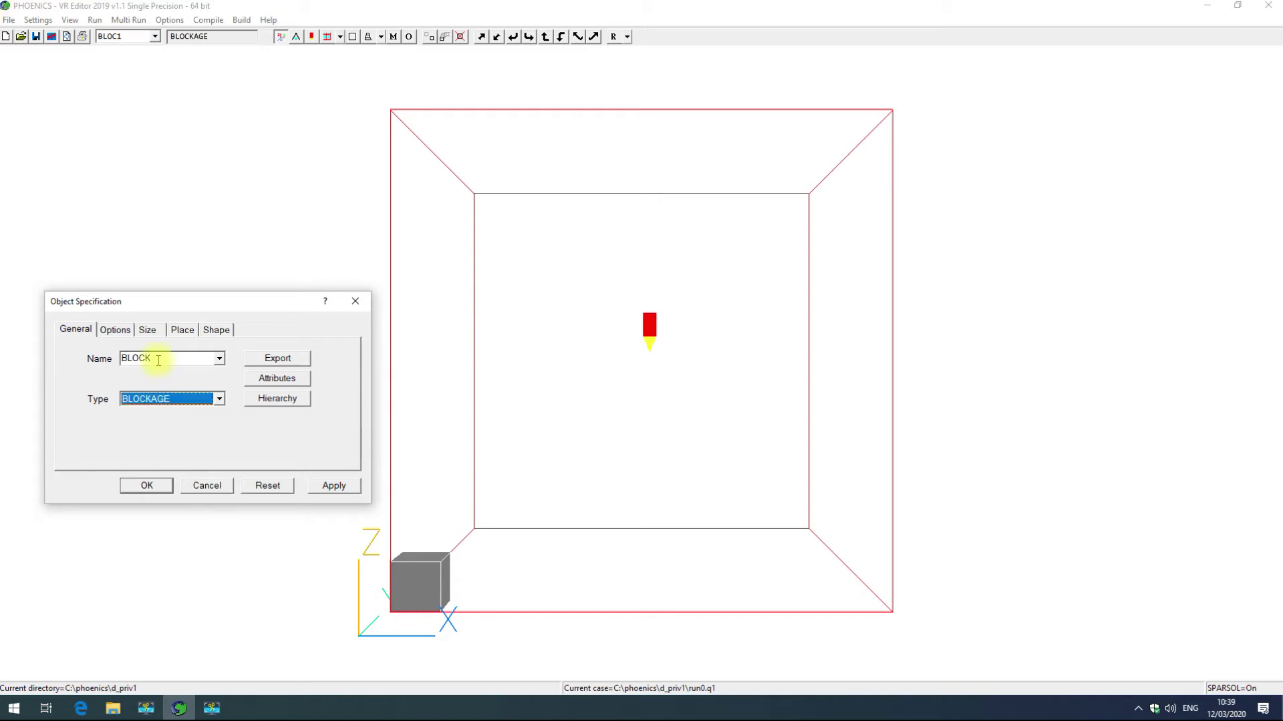
{"action": "left_click", "coordinate": [219, 399]}
{"action": "mouse_move", "coordinate": [220, 415]}
{"action": "left_mouse_down"}
{"action": "mouse_move", "coordinate": [220, 467]}
{"action": "mouse_move", "coordinate": [229, 417]}
{"action": "left_mouse_up"}
{"action": "left_click", "coordinate": [142, 485]}
{"action": "left_click", "coordinate": [145, 485]}
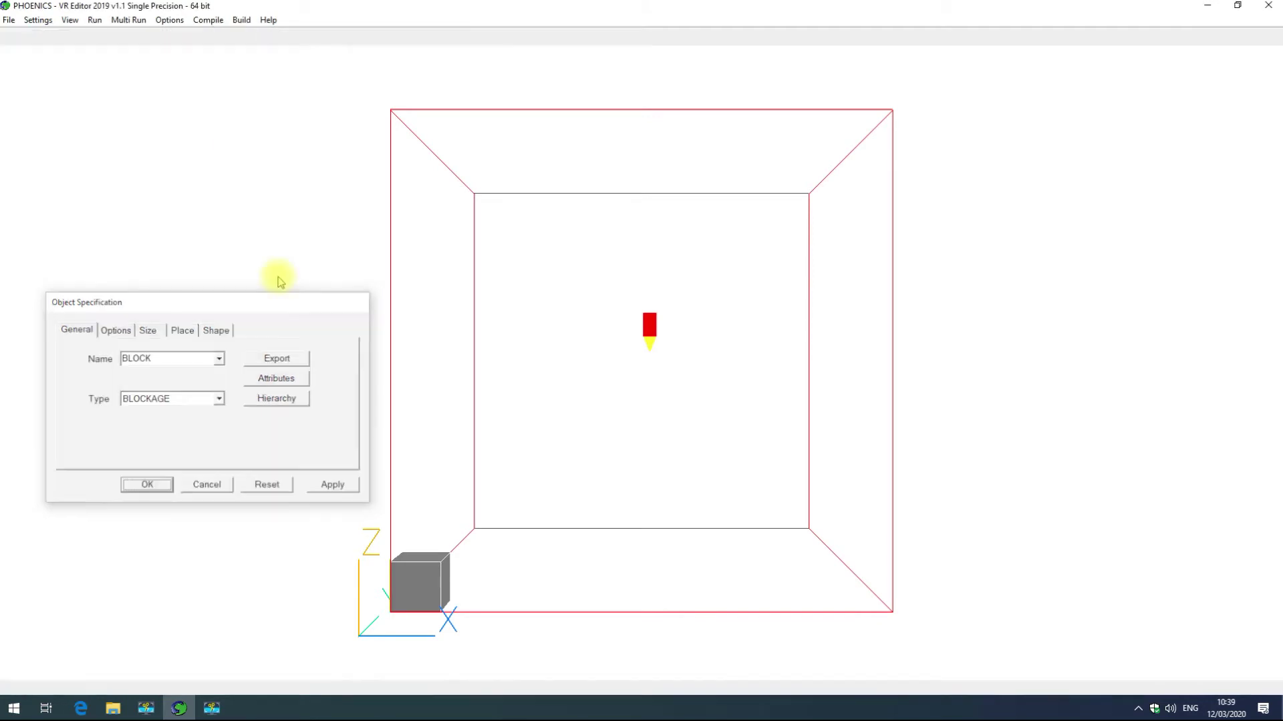
- Reopen Object Management, now listing DOMAIN and BLOCK, and browse the Object > New menu
{"action": "left_click", "coordinate": [409, 36]}
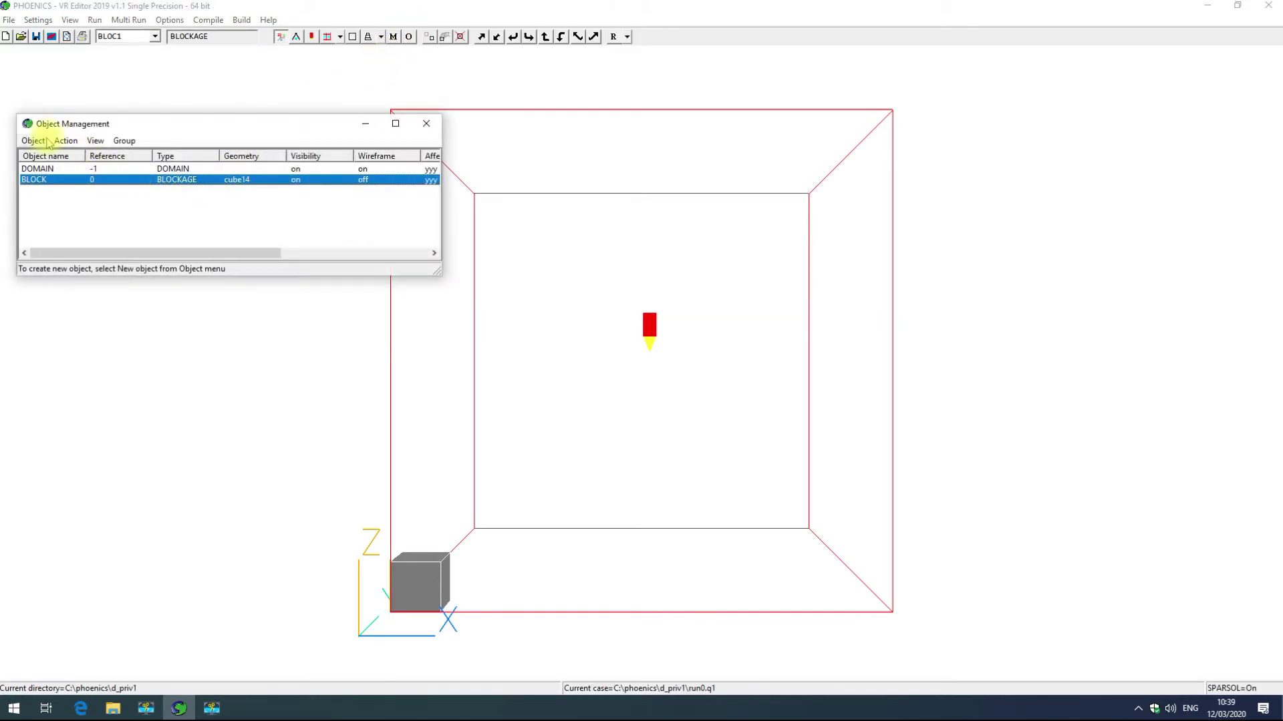
{"action": "left_click", "coordinate": [33, 140]}
{"action": "mouse_move", "coordinate": [48, 155]}
{"action": "mouse_move", "coordinate": [170, 155]}
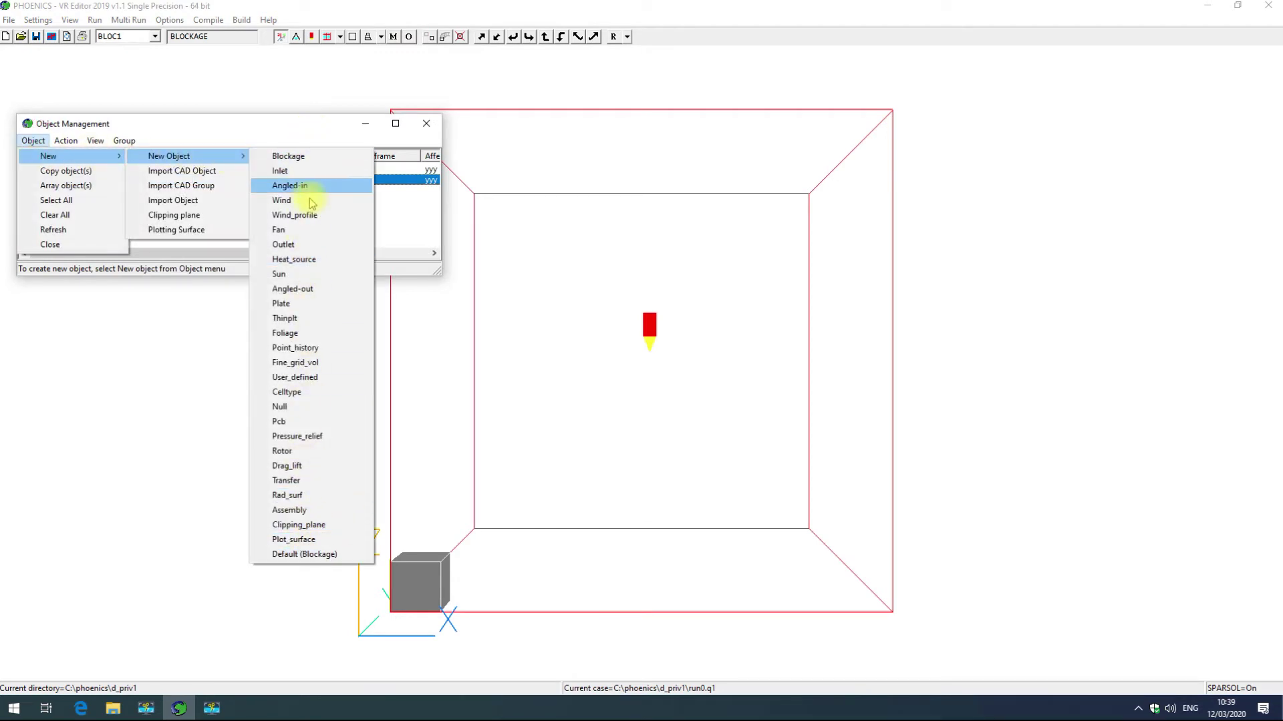
- Export BLOCK's geometry as myobject.pob, saving attributes but not facets
{"action": "left_click", "coordinate": [341, 140]}
{"action": "left_click", "coordinate": [425, 123]}
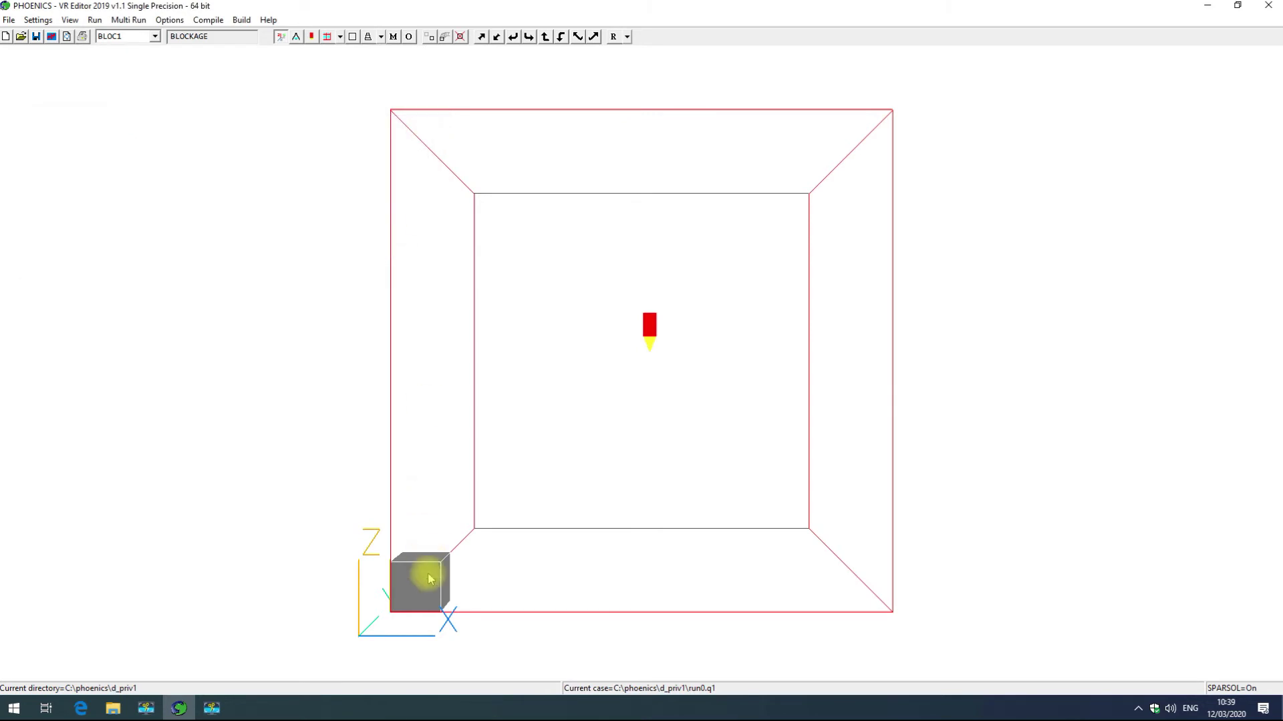
{"action": "double_click", "coordinate": [429, 579]}
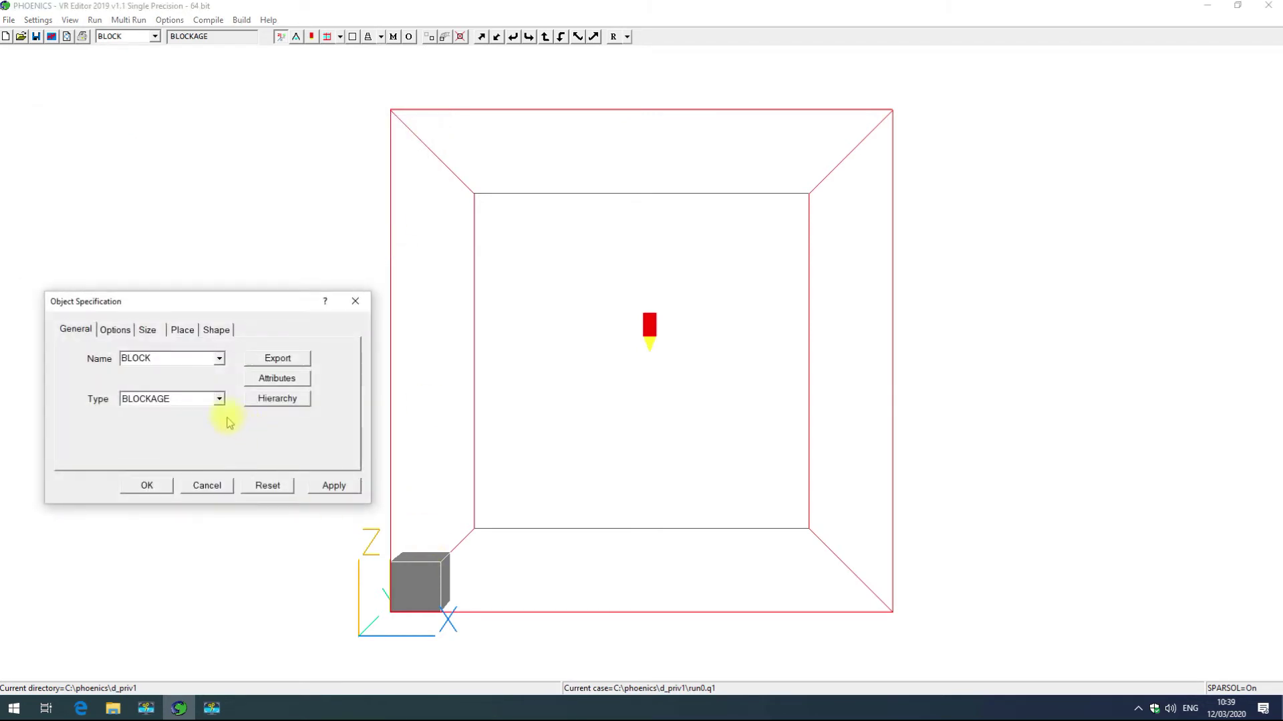
{"action": "left_click", "coordinate": [258, 363]}
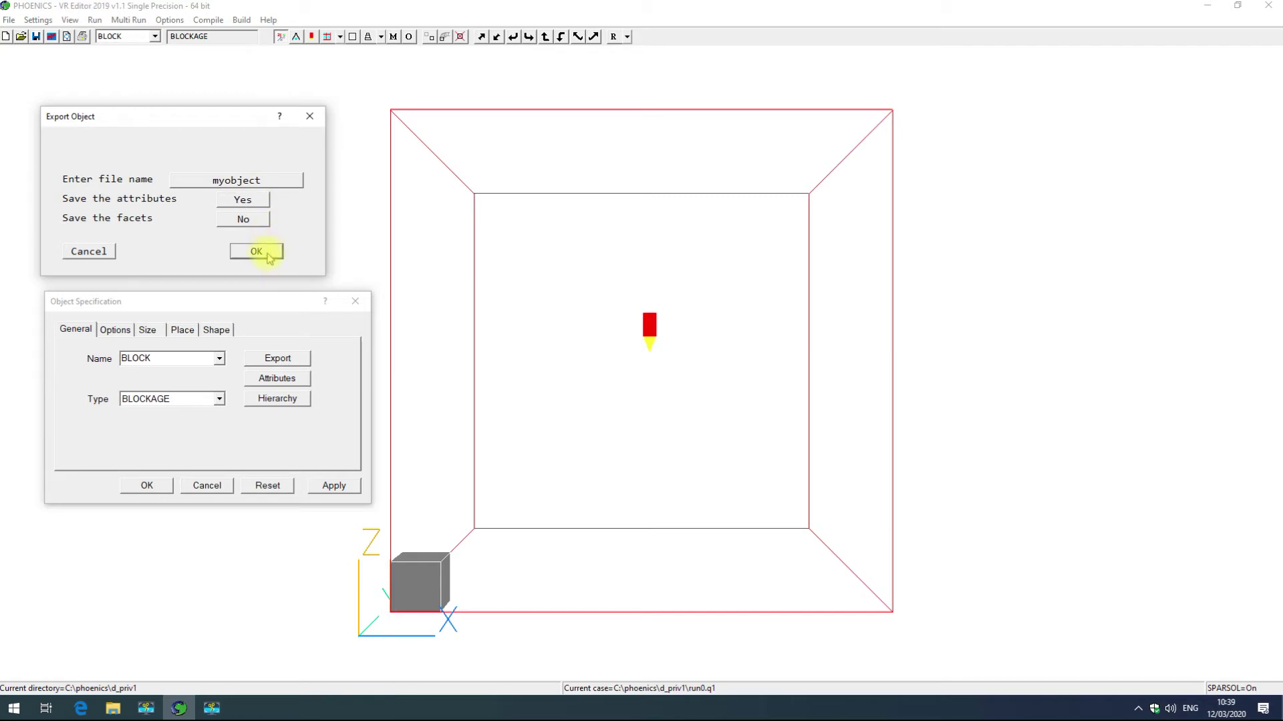
{"action": "left_click", "coordinate": [269, 257]}
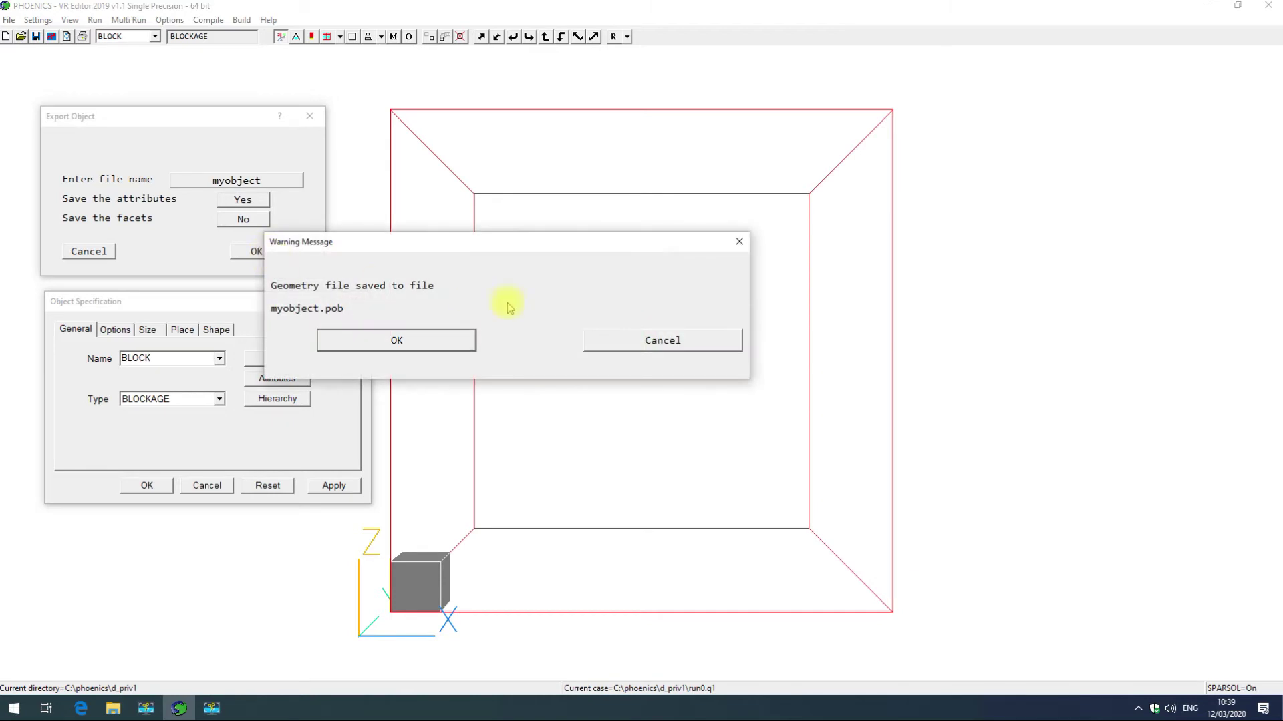
{"action": "left_click", "coordinate": [636, 338]}
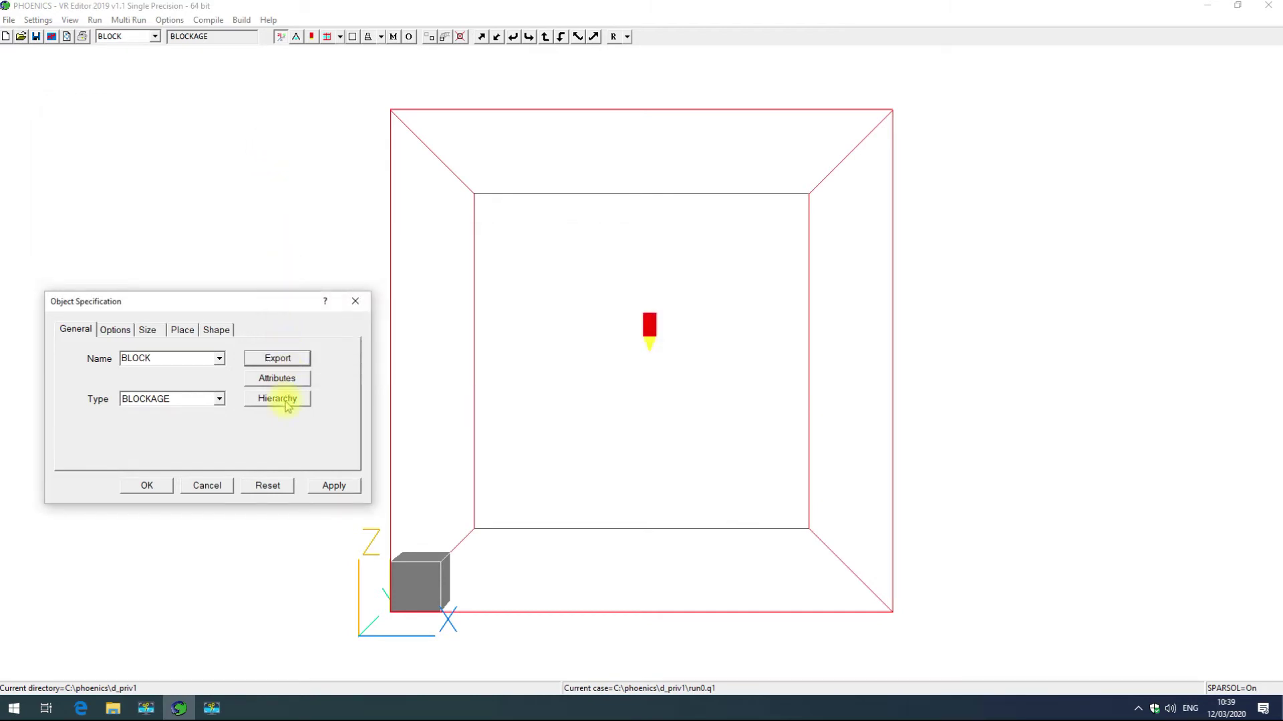
- Check BLOCK's hierarchy and its 198 Solid smooth-wall material, leaving both unchanged
{"action": "left_click", "coordinate": [287, 404]}
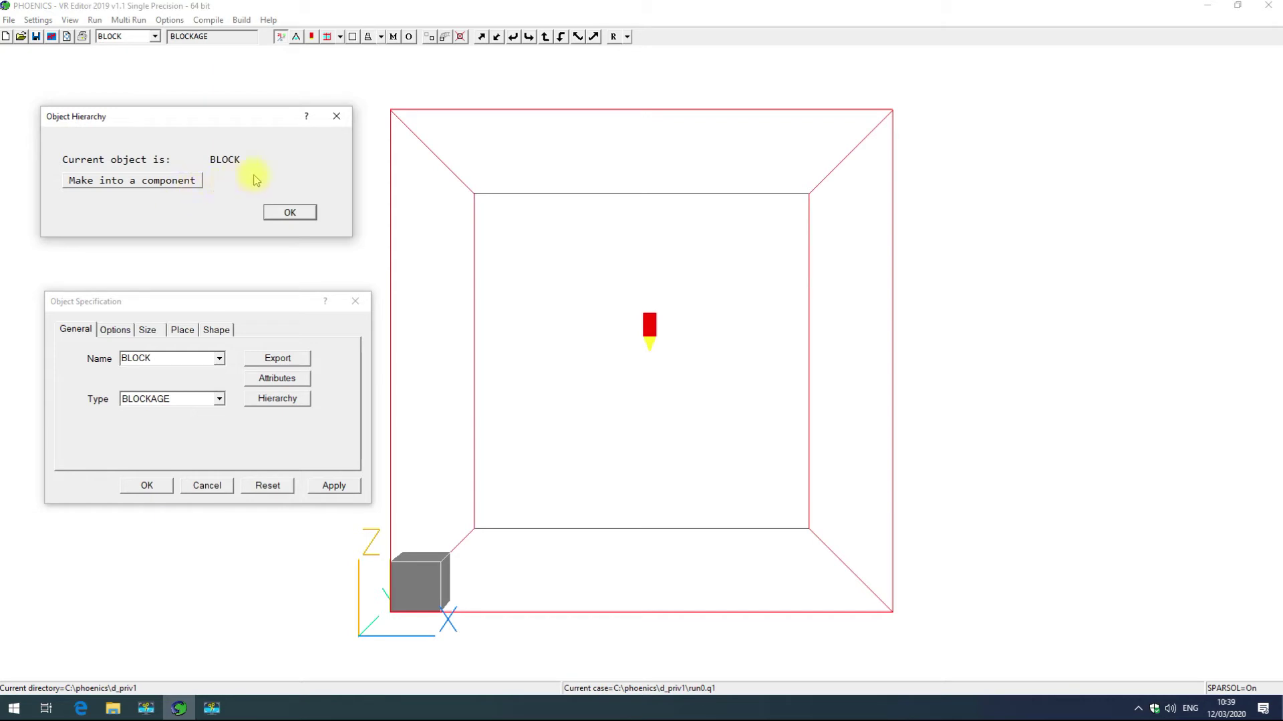
{"action": "left_click", "coordinate": [336, 118]}
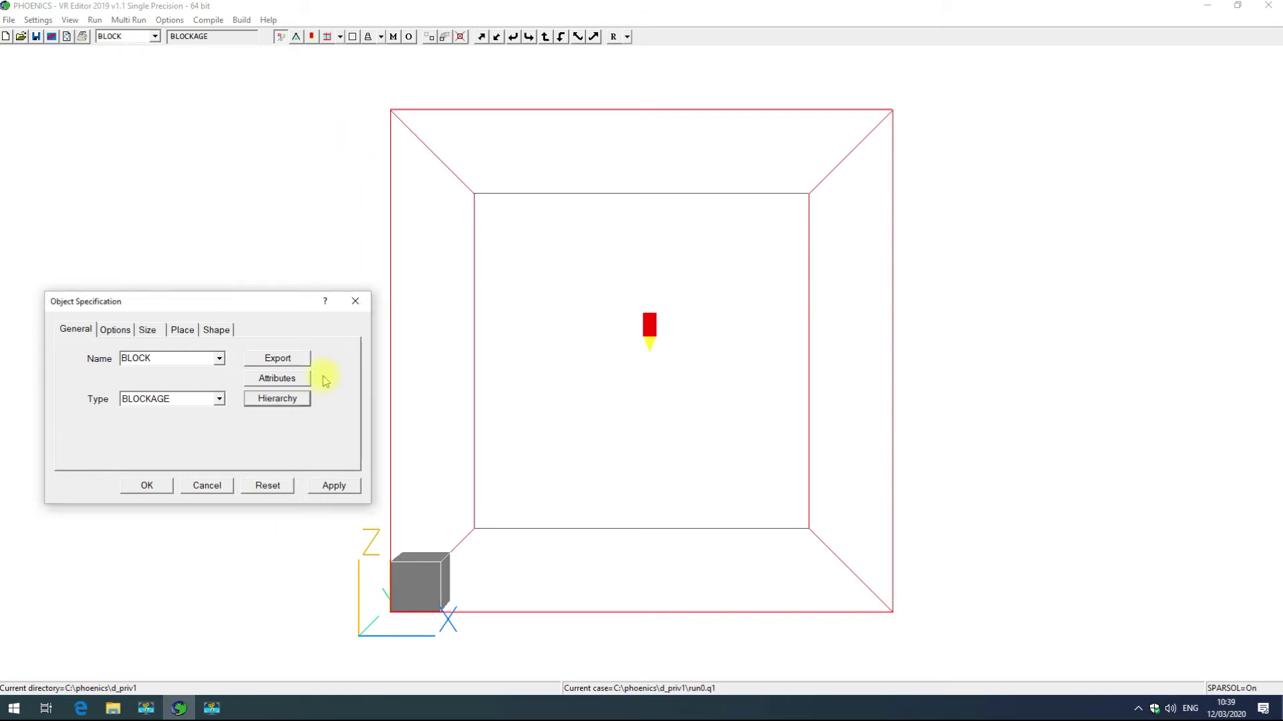
{"action": "left_click", "coordinate": [303, 380]}
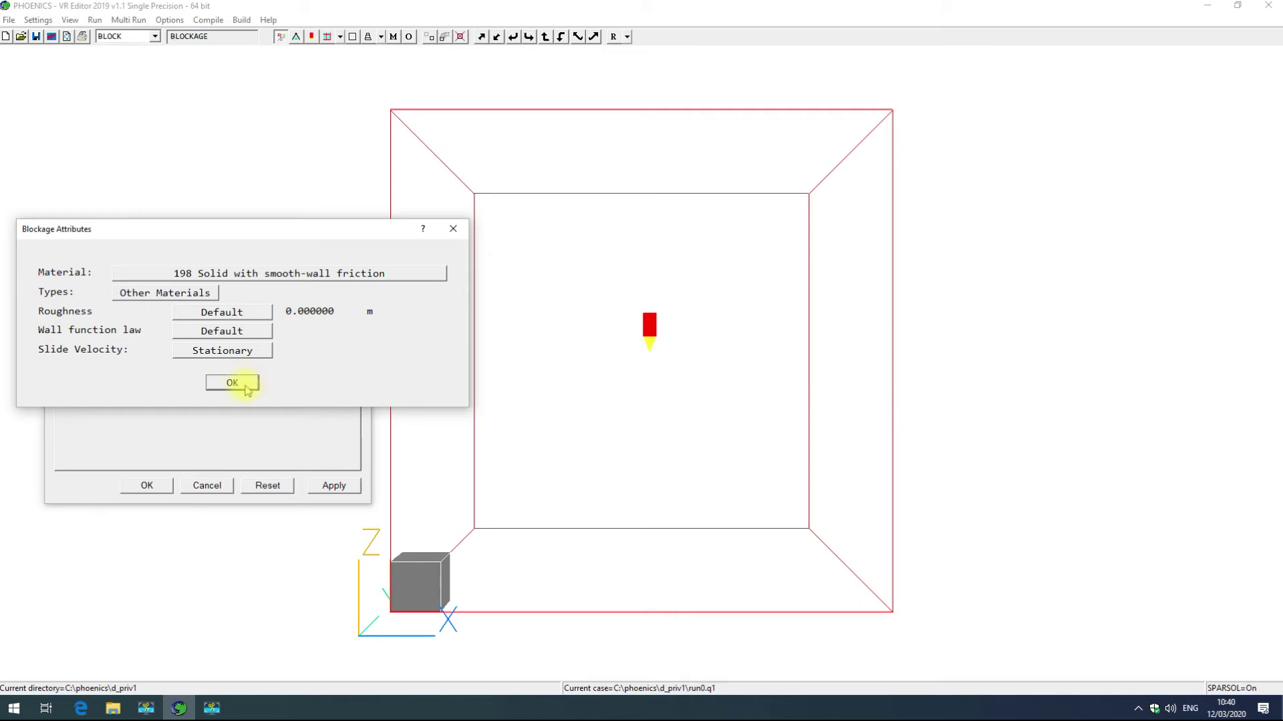
{"action": "left_click", "coordinate": [246, 386]}
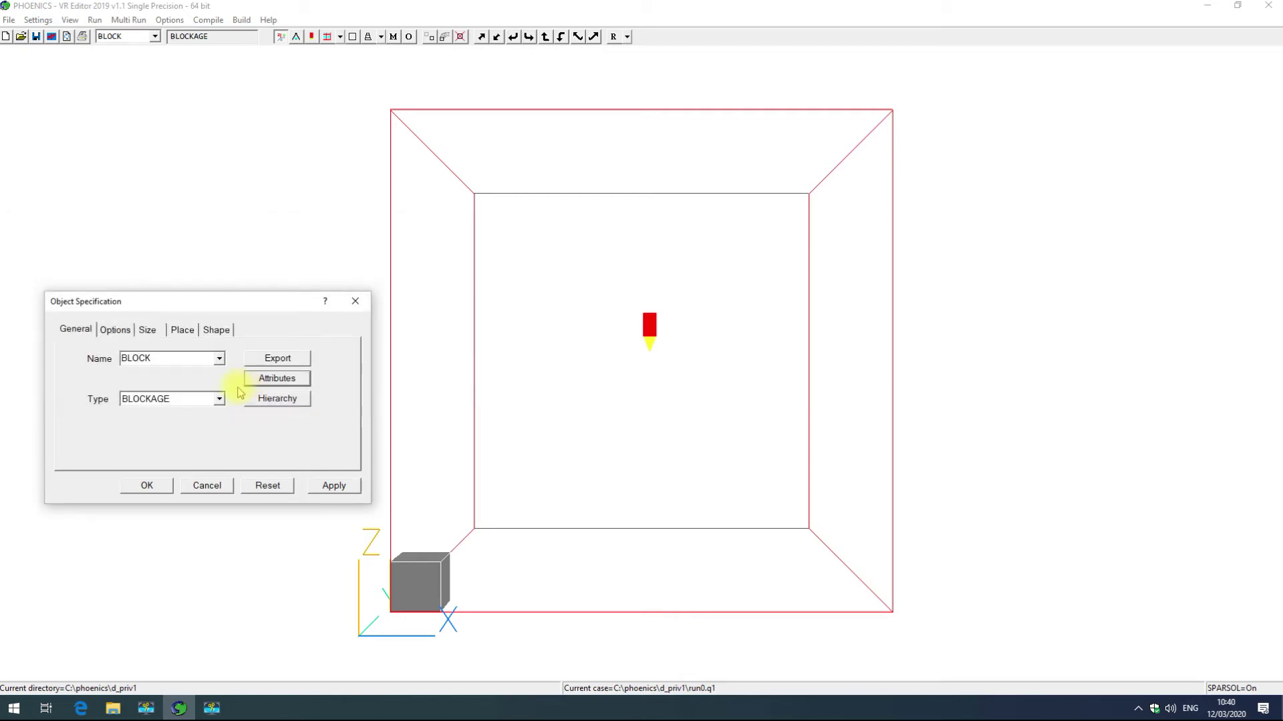
{"action": "left_click", "coordinate": [112, 331]}
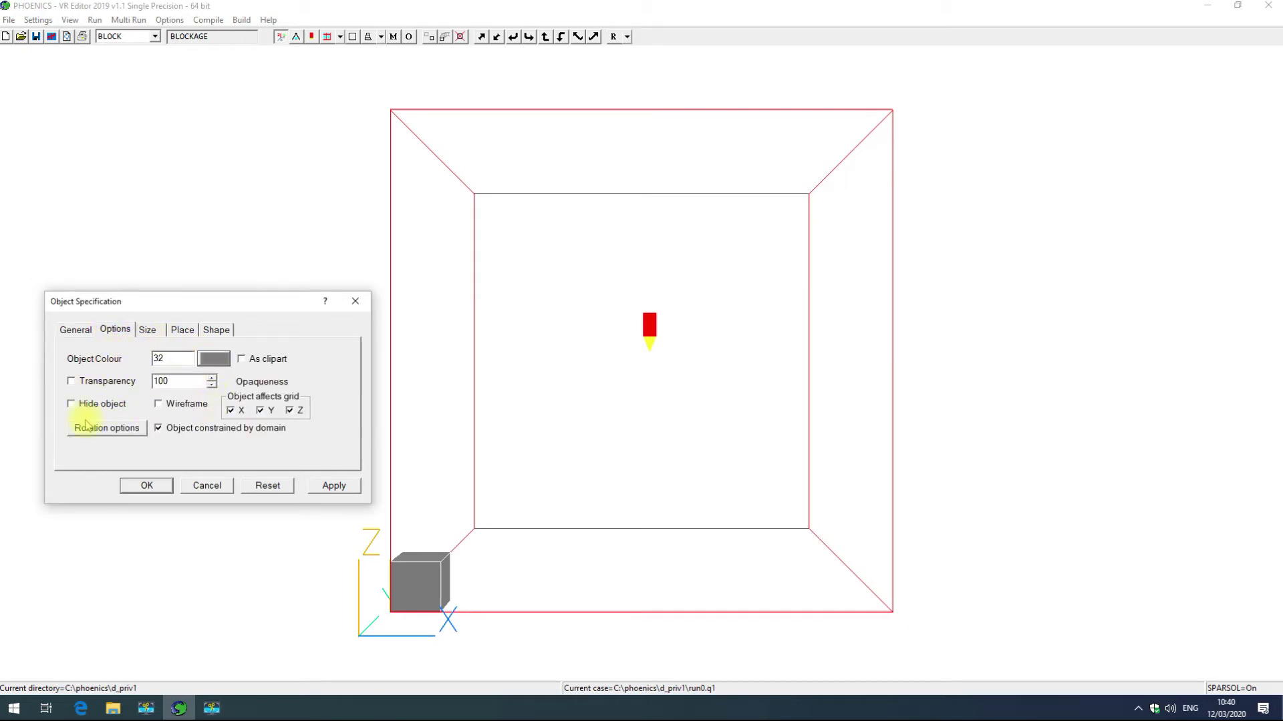
- Try transparency, hide and wireframe display on BLOCK, then return it to solid opaque view
{"action": "left_click", "coordinate": [114, 385]}
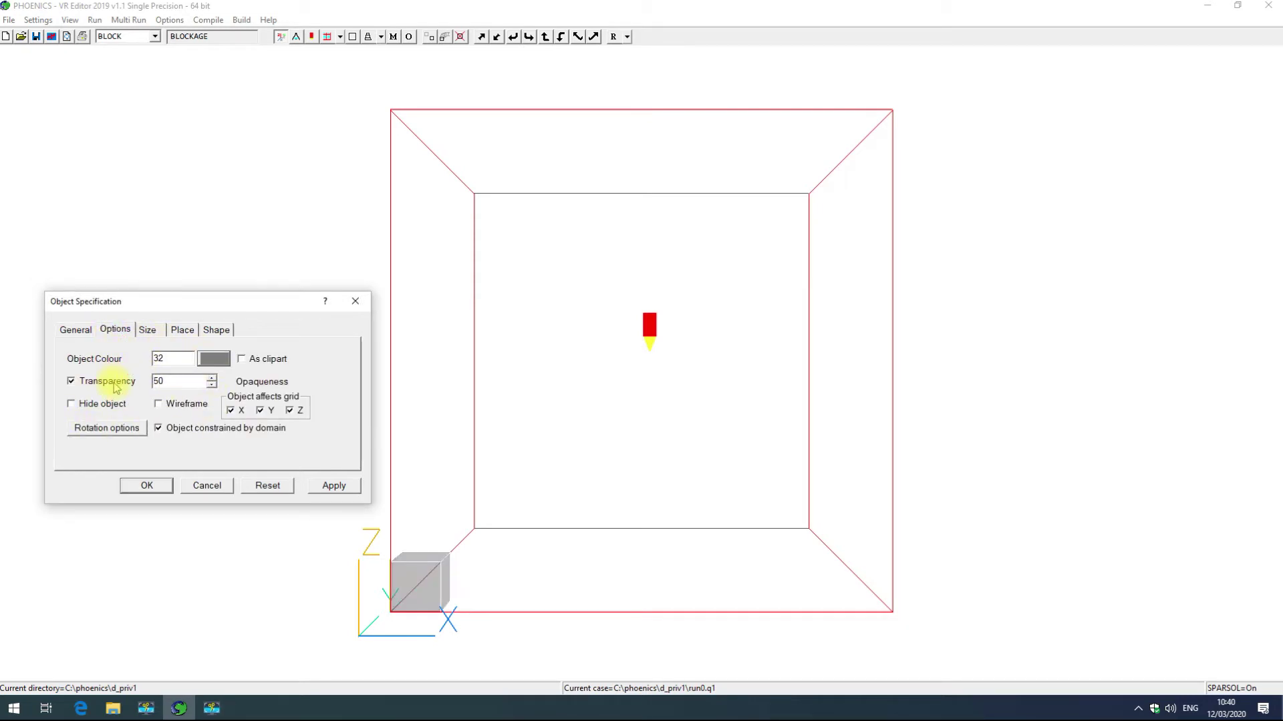
{"action": "left_click", "coordinate": [115, 387]}
{"action": "left_click", "coordinate": [100, 404]}
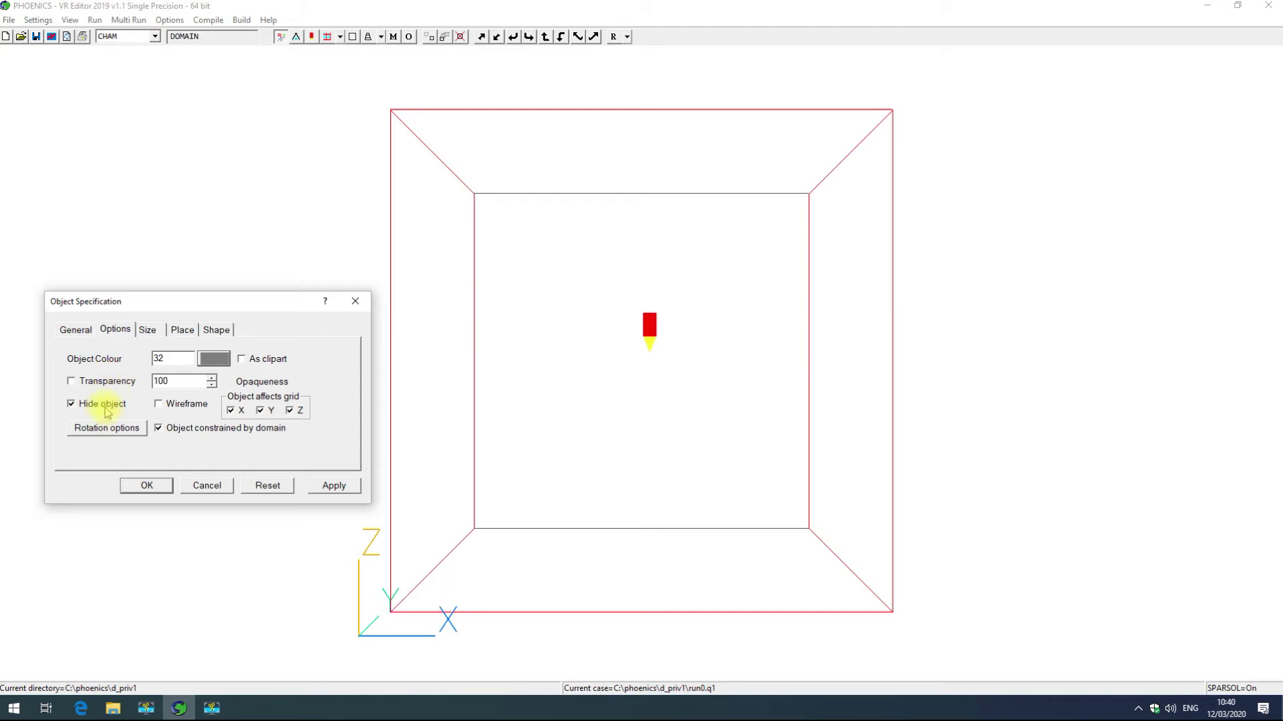
{"action": "left_click", "coordinate": [100, 403]}
{"action": "left_click", "coordinate": [171, 407]}
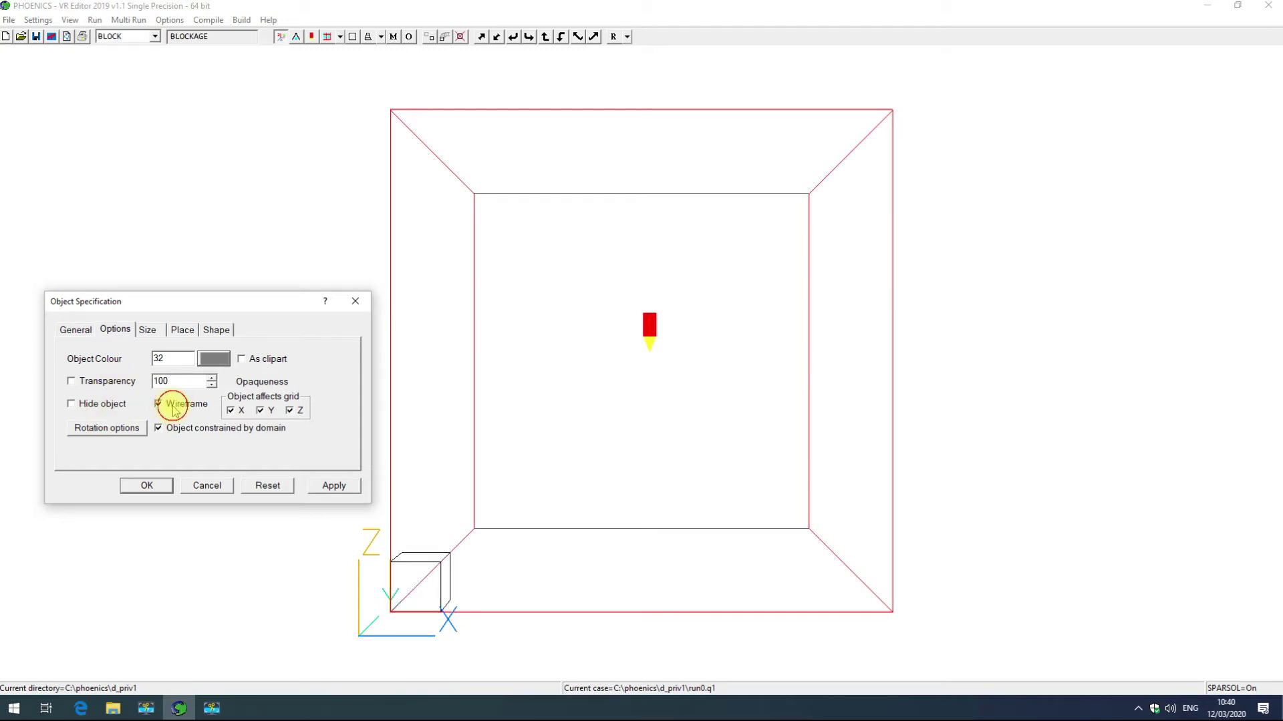
{"action": "left_click", "coordinate": [171, 407]}
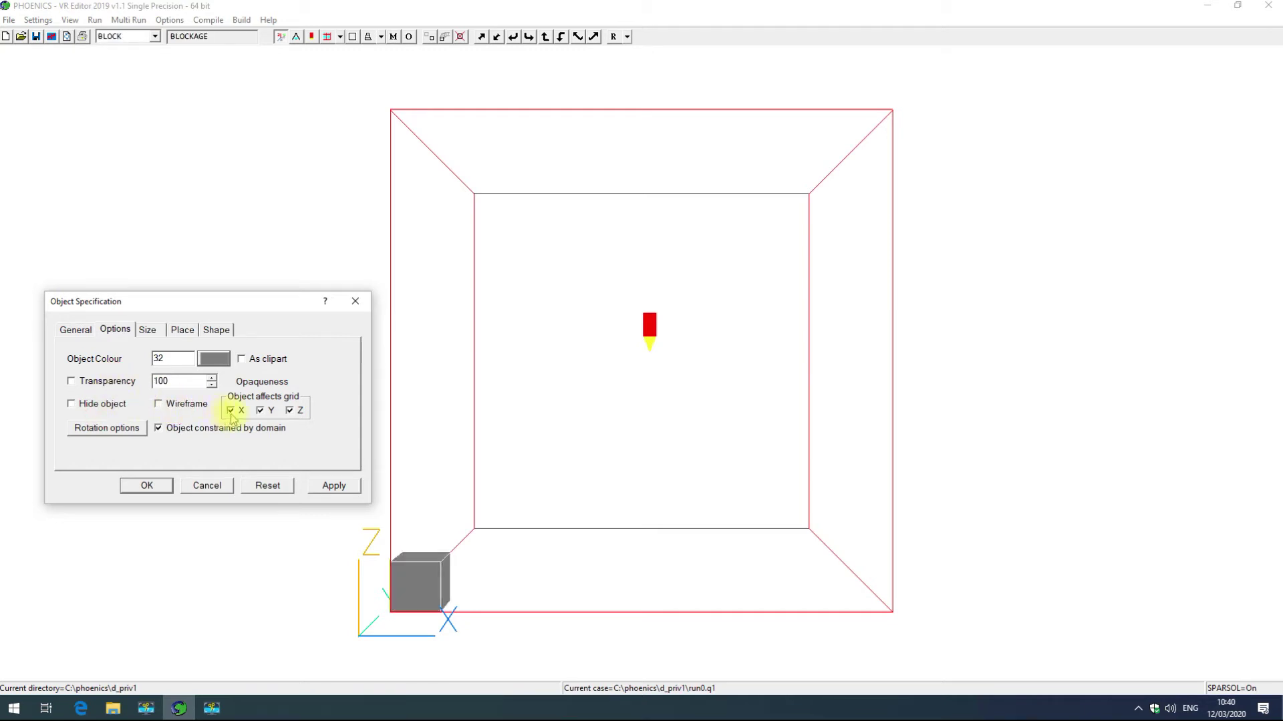
- Set BLOCK's object colour to red (15) and untick Object constrained by domain
{"action": "left_click", "coordinate": [212, 359]}
{"action": "left_click", "coordinate": [66, 370]}
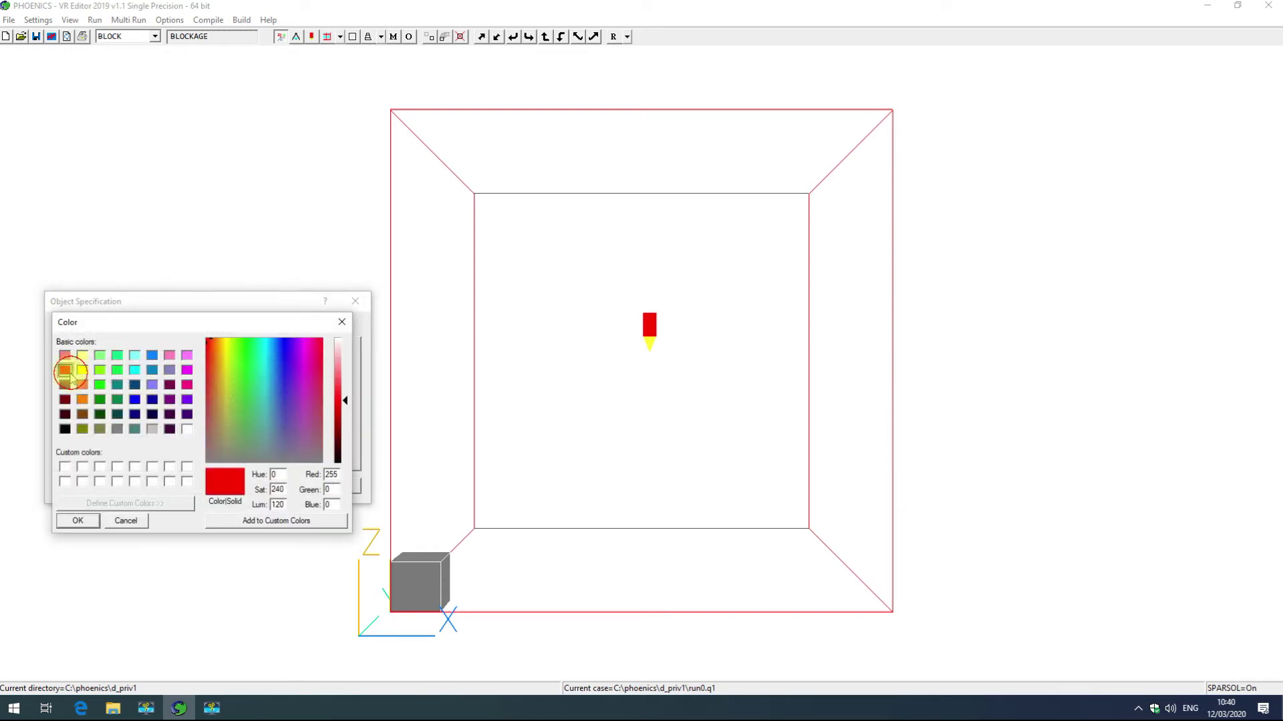
{"action": "left_click", "coordinate": [79, 519]}
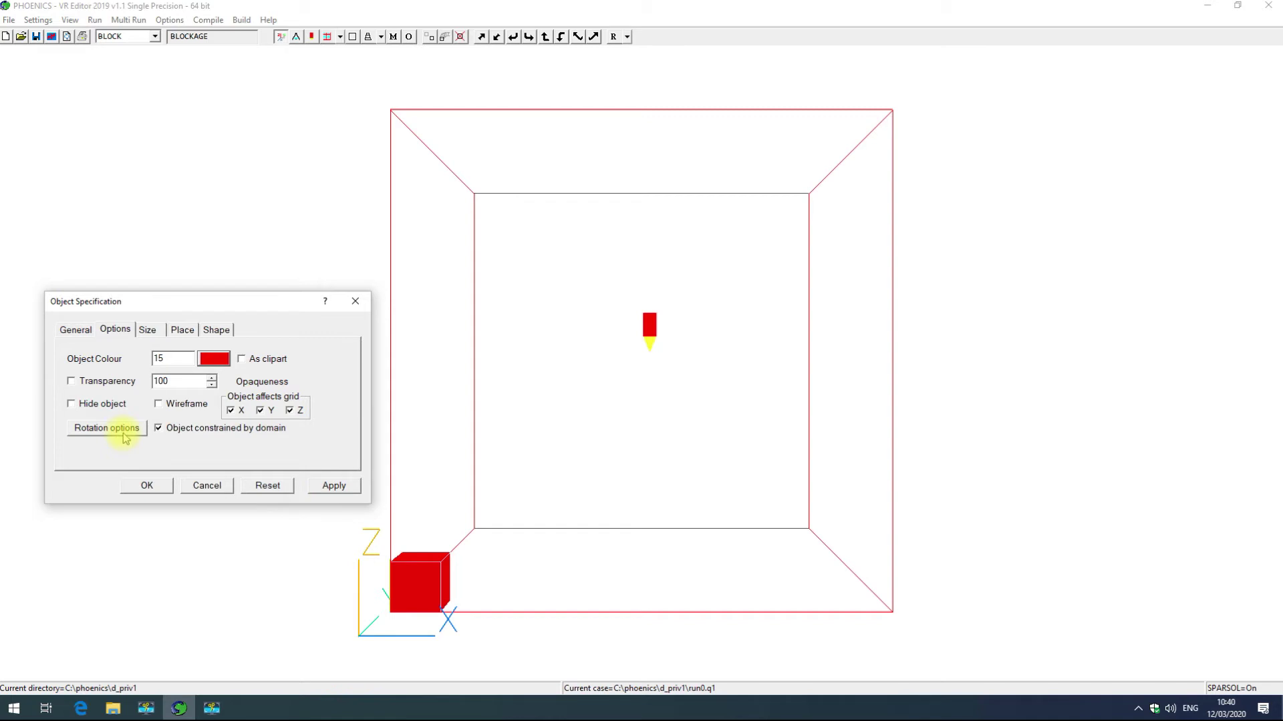
{"action": "left_click", "coordinate": [181, 330]}
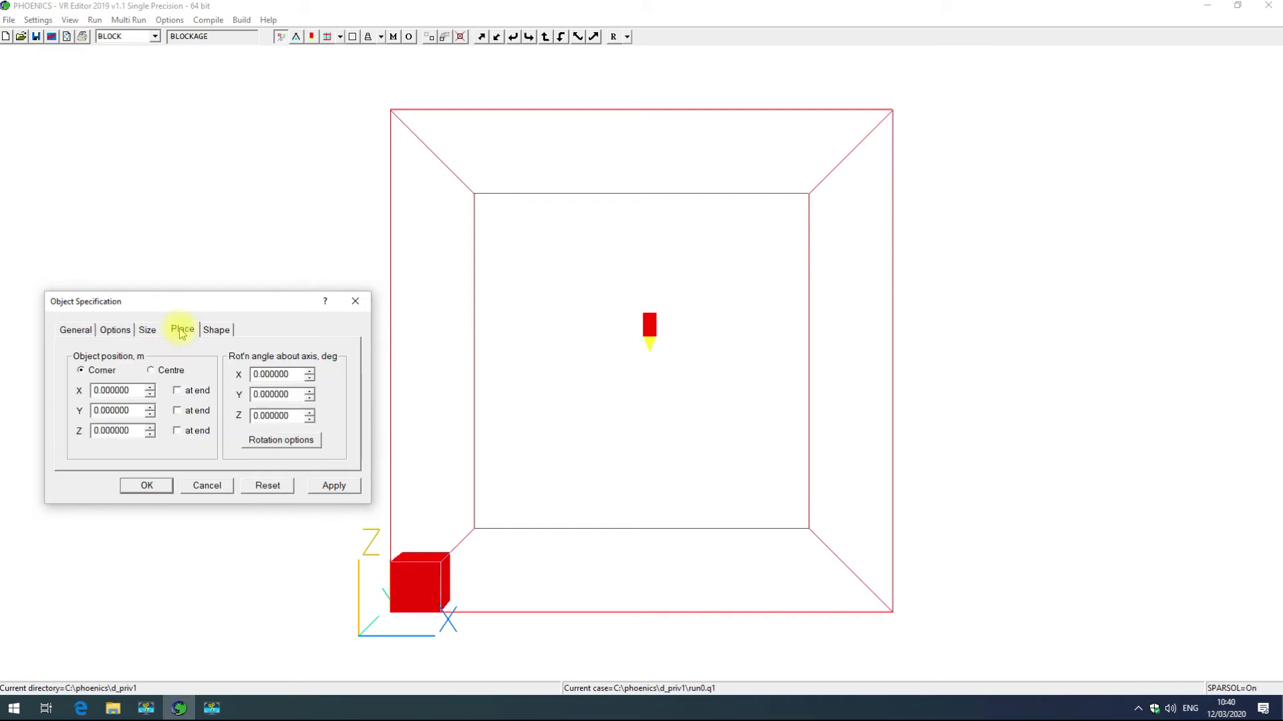
{"action": "left_click", "coordinate": [115, 329]}
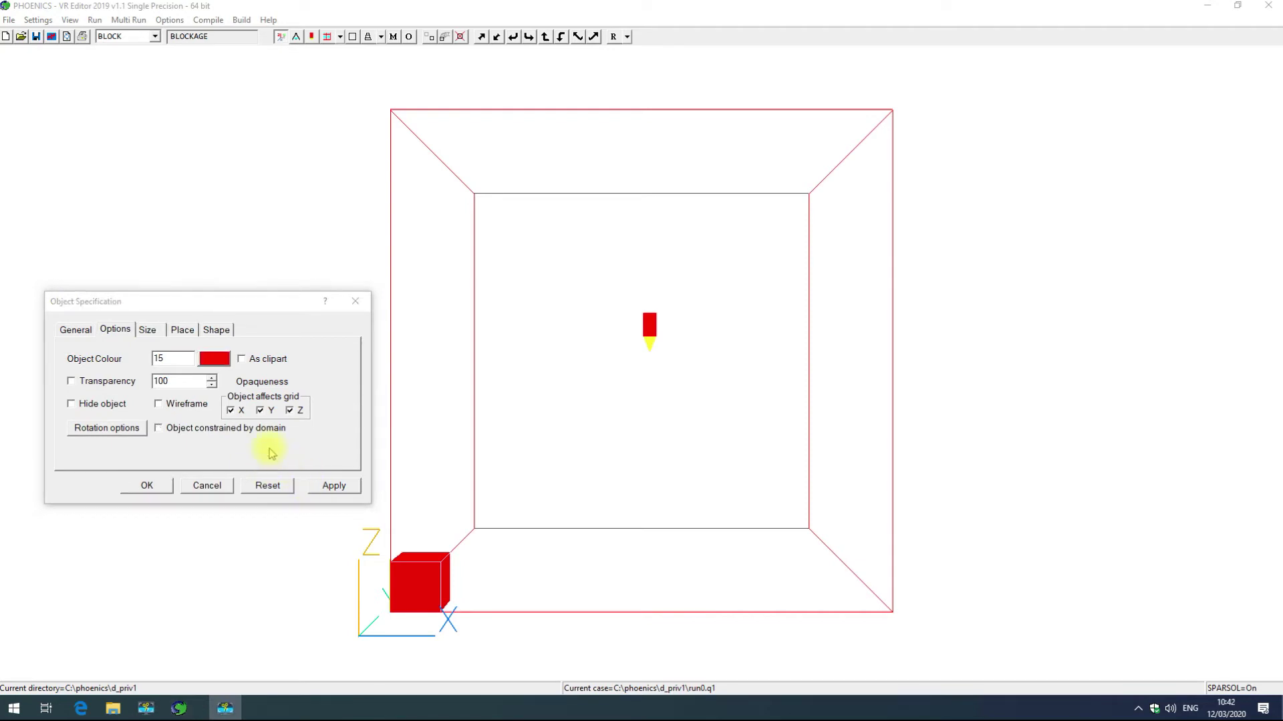
{"action": "left_click", "coordinate": [146, 331]}
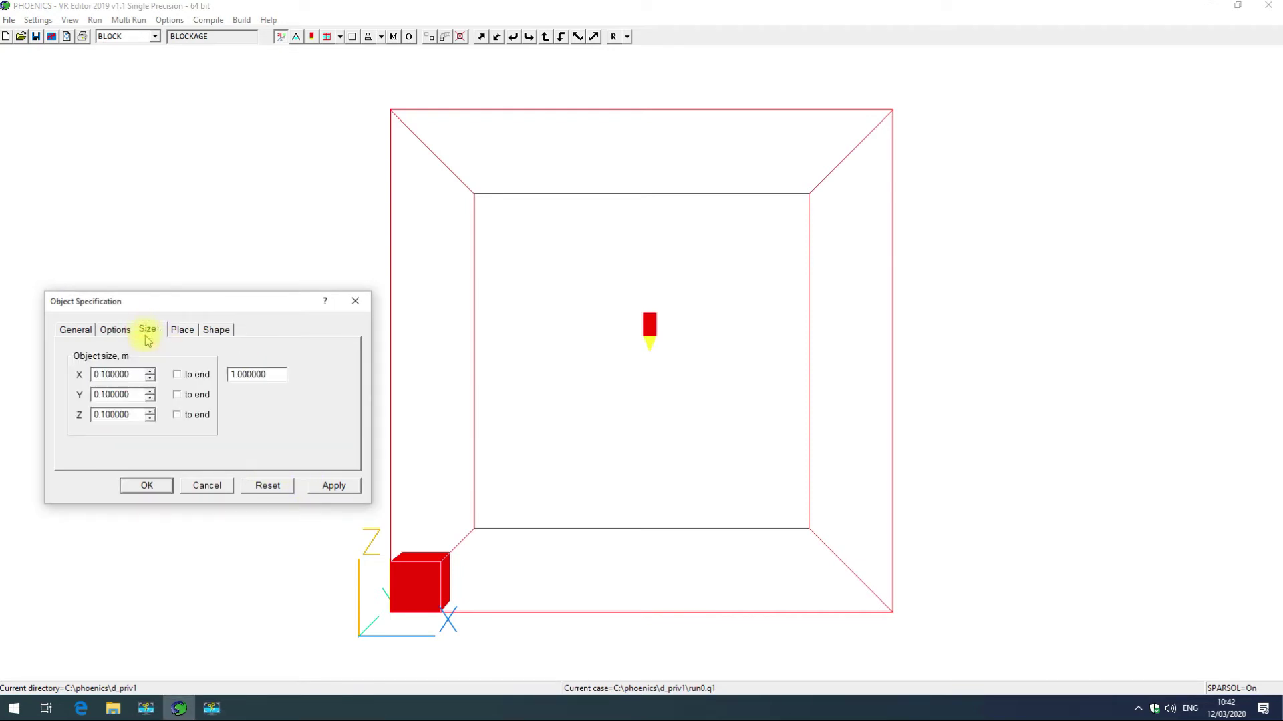
- Set the X size to 0.5 m and extend Y to the domain end, viewing from the front
{"action": "left_click_drag", "start_coordinate": [103, 375], "coordinate": [143, 375]}
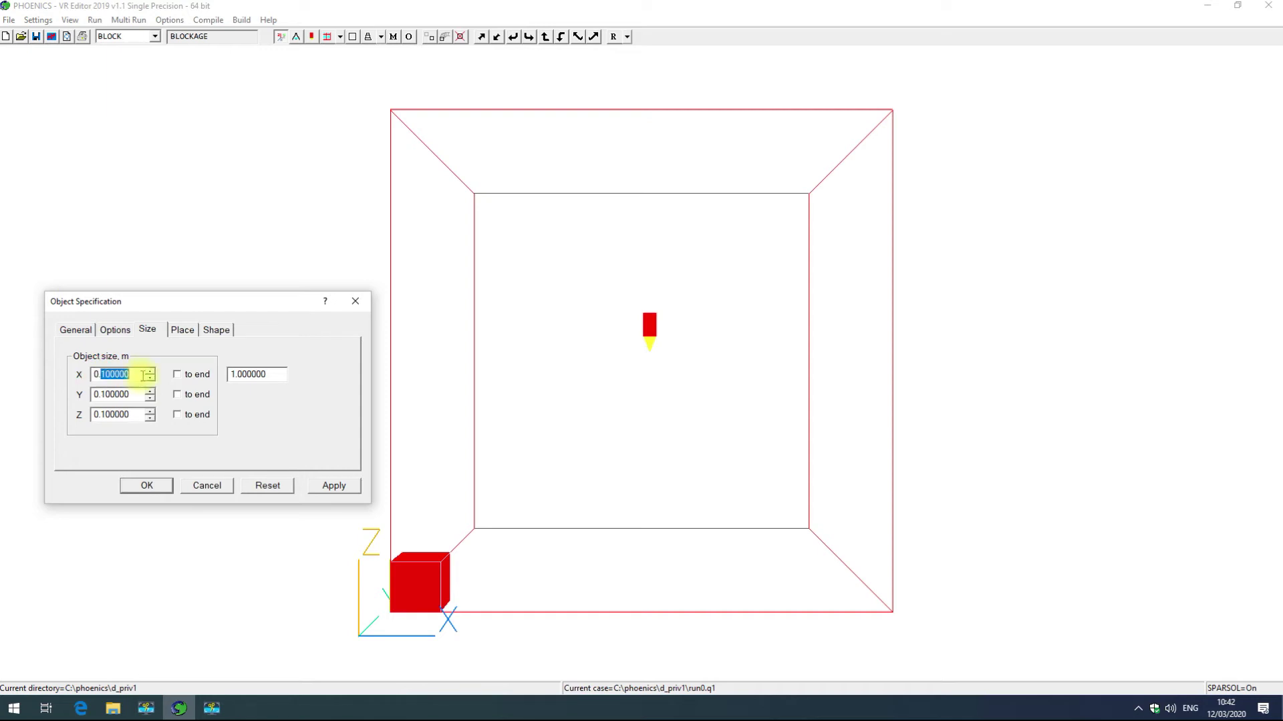
{"action": "type", "text": "5"}
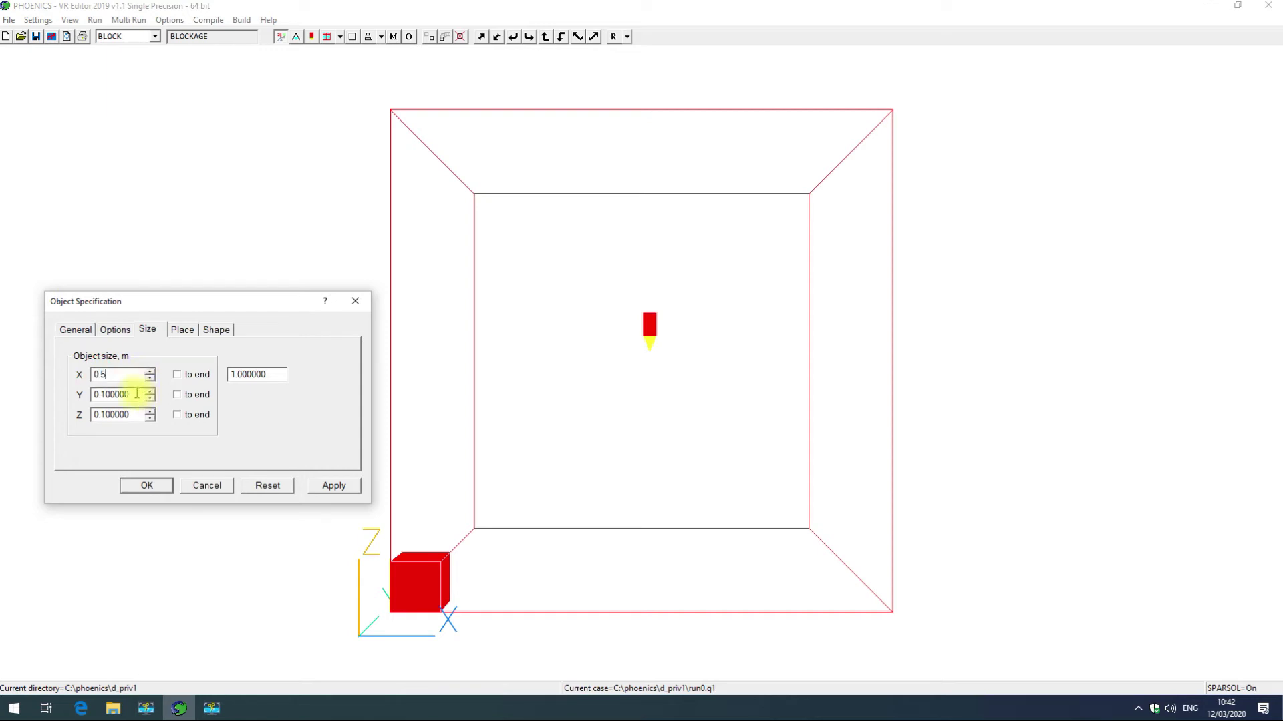
{"action": "left_click", "coordinate": [137, 394]}
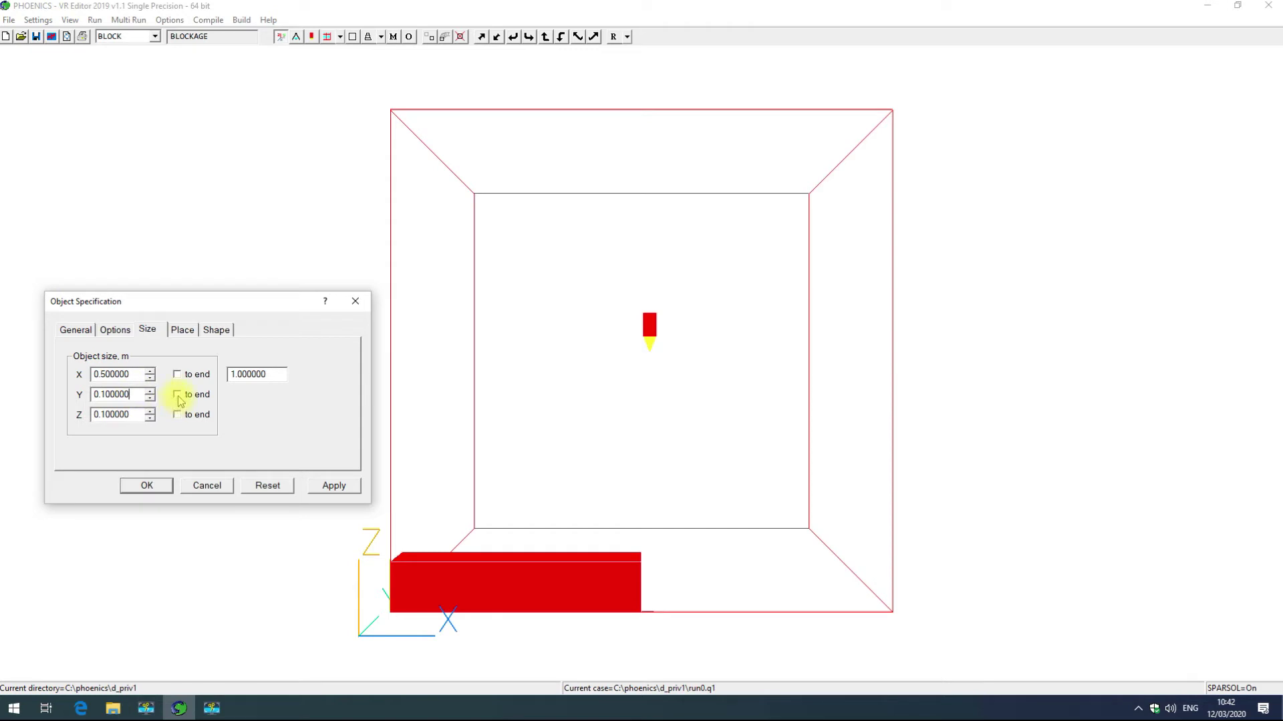
{"action": "left_click", "coordinate": [177, 394]}
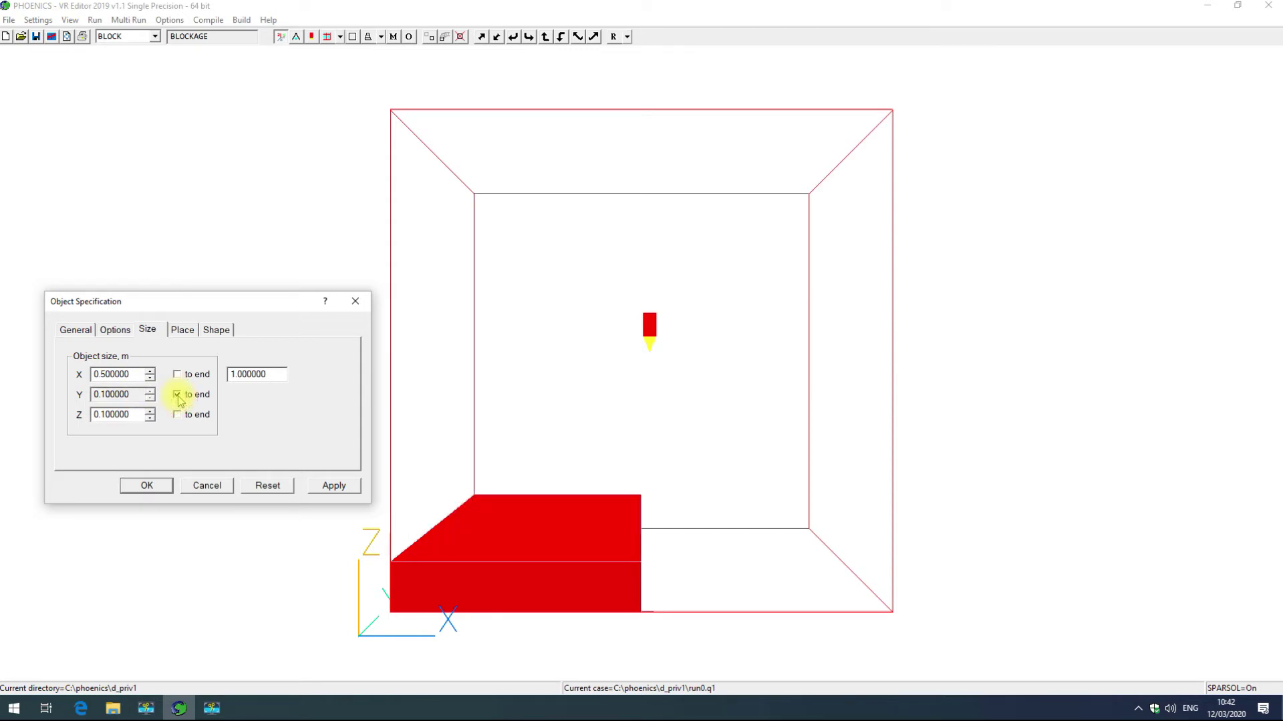
{"action": "left_click_drag", "start_coordinate": [696, 465], "coordinate": [670, 434]}
{"action": "left_click", "coordinate": [627, 37]}
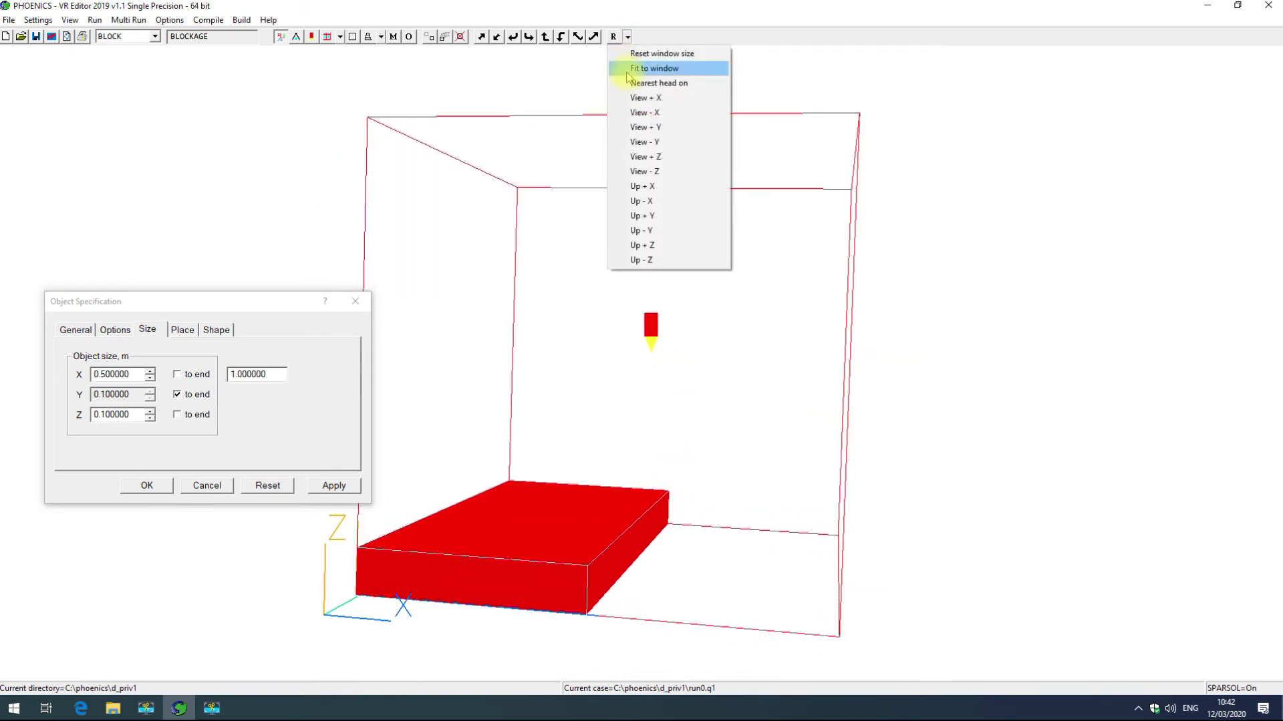
{"action": "left_click", "coordinate": [631, 82]}
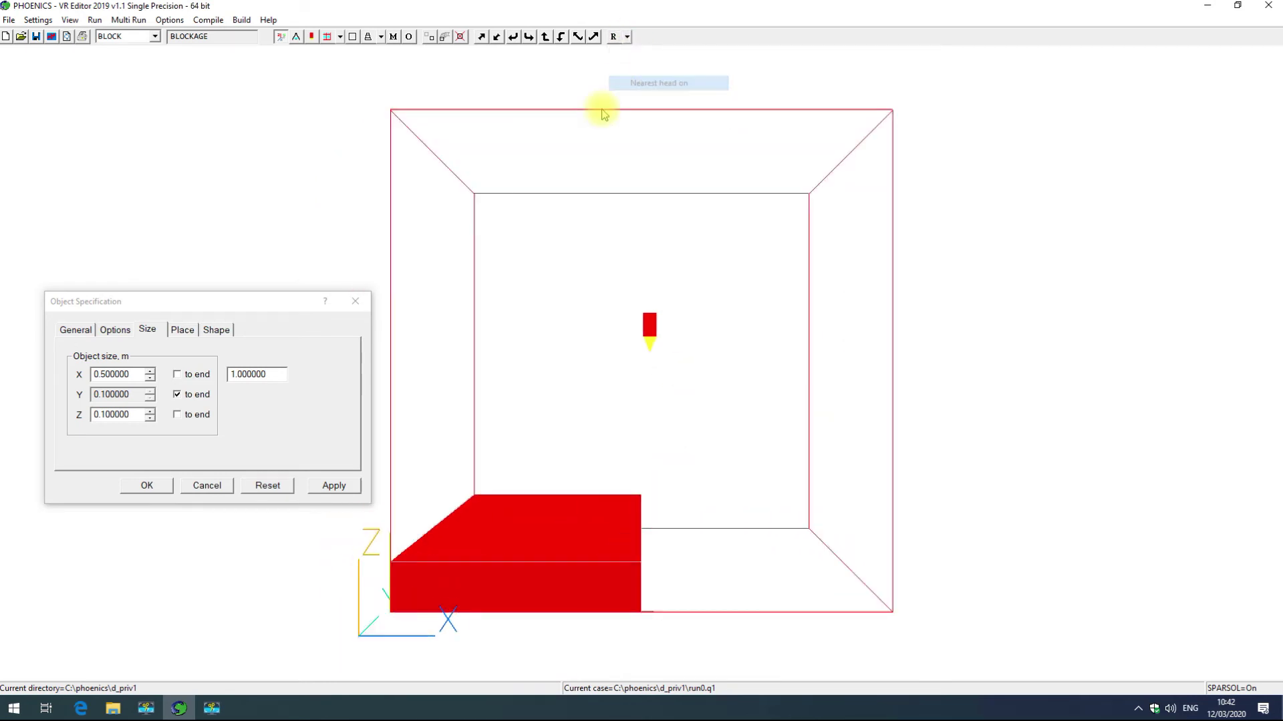
- Untick Y 'to end' and set the Y size back to 0.1 m
{"action": "left_click", "coordinate": [186, 394]}
{"action": "left_click_drag", "start_coordinate": [143, 395], "coordinate": [92, 407]}
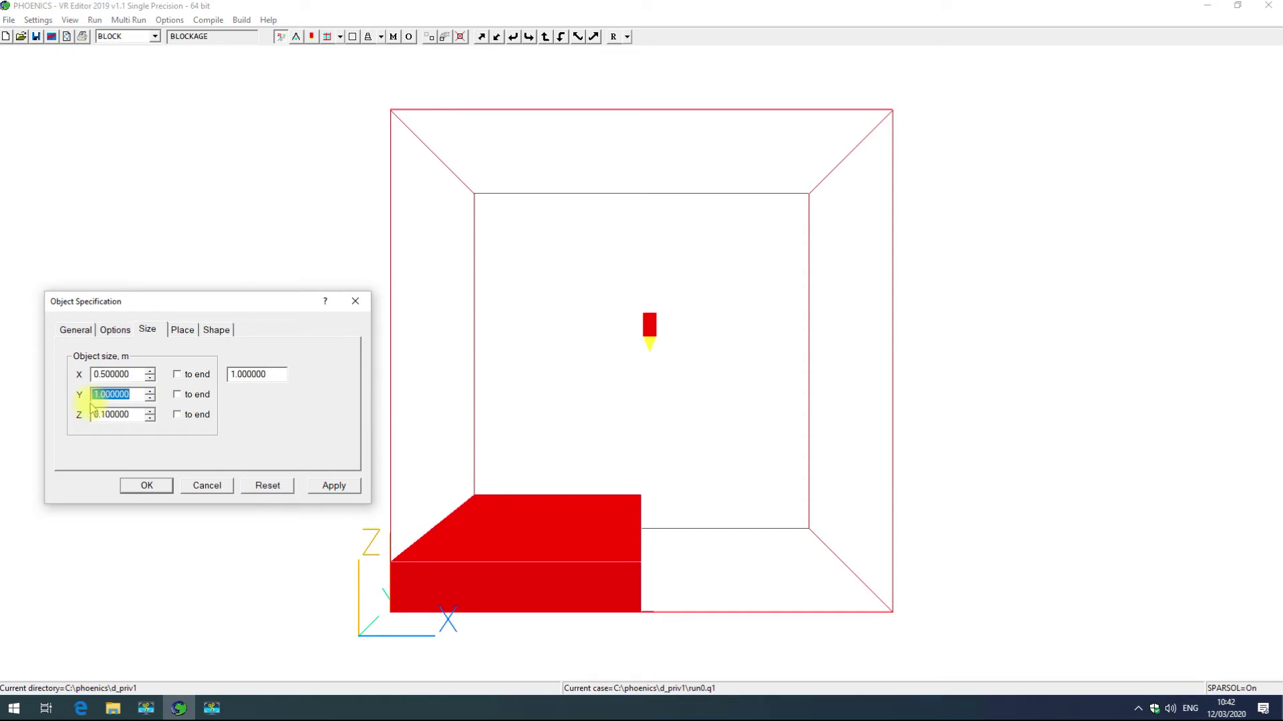
{"action": "type", "text": "0.1"}
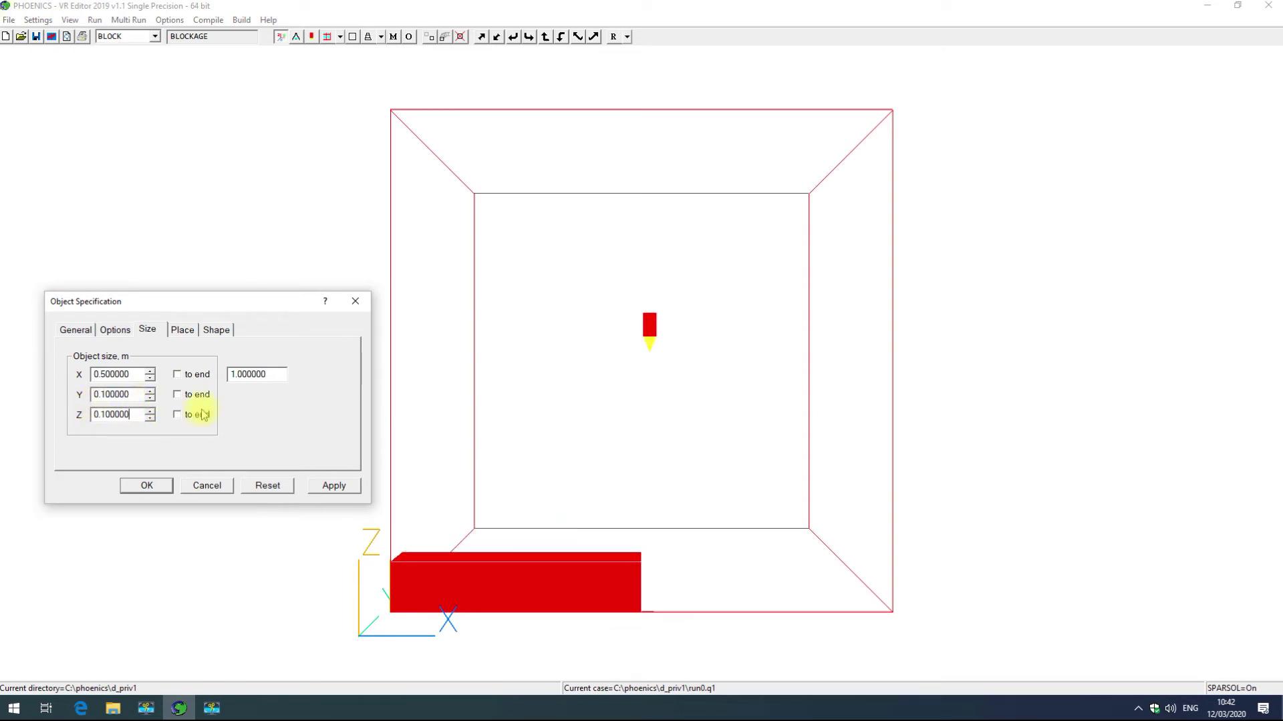
{"action": "left_click", "coordinate": [329, 485]}
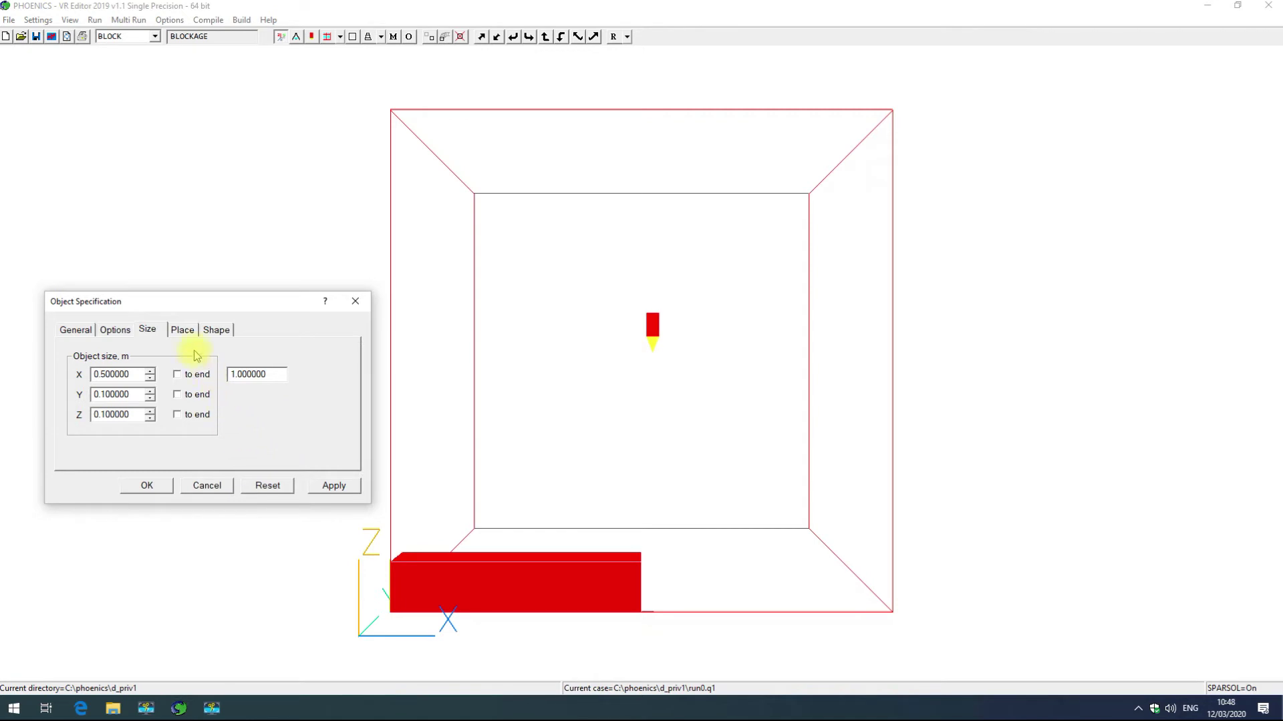
{"action": "left_click", "coordinate": [186, 331]}
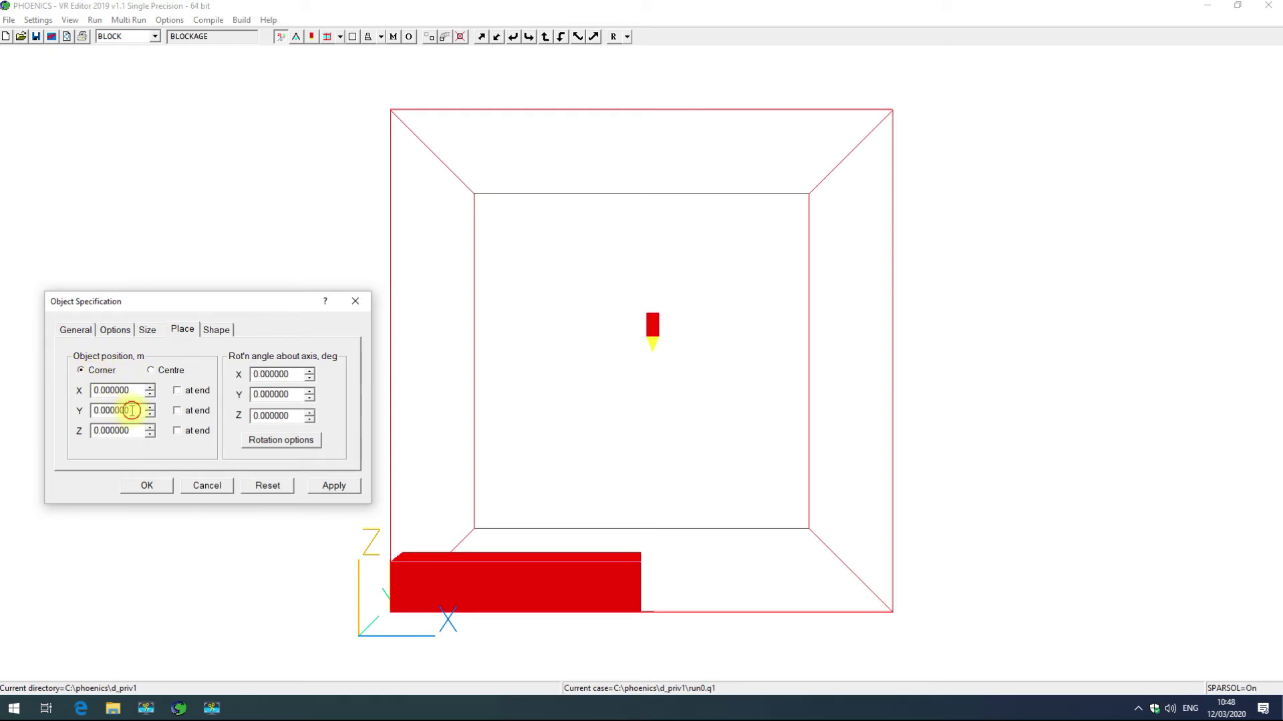
- Set the block's Y and Z positions to 0.5, measure from its centre, and centre X at 0.5
{"action": "left_click_drag", "start_coordinate": [131, 410], "coordinate": [90, 413]}
{"action": "type", "text": "0.5"}
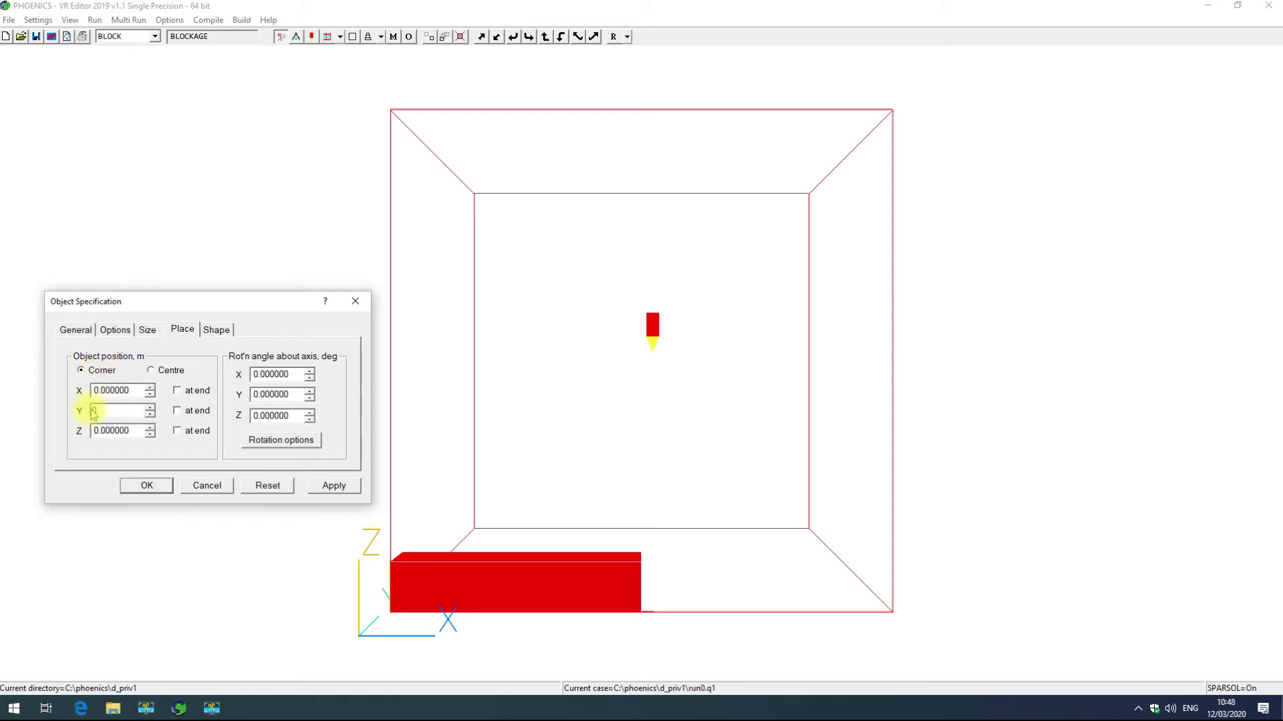
{"action": "left_click_drag", "start_coordinate": [142, 429], "coordinate": [72, 432]}
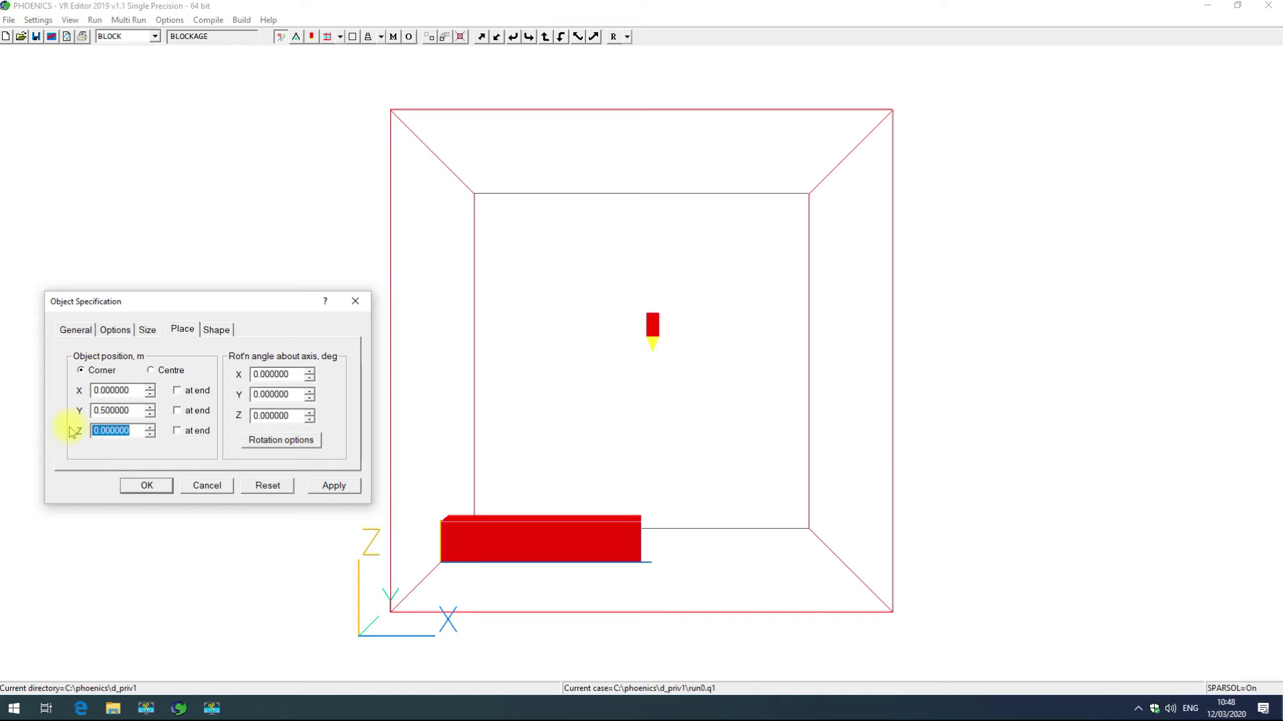
{"action": "type", "text": "0.5"}
{"action": "left_click", "coordinate": [137, 409]}
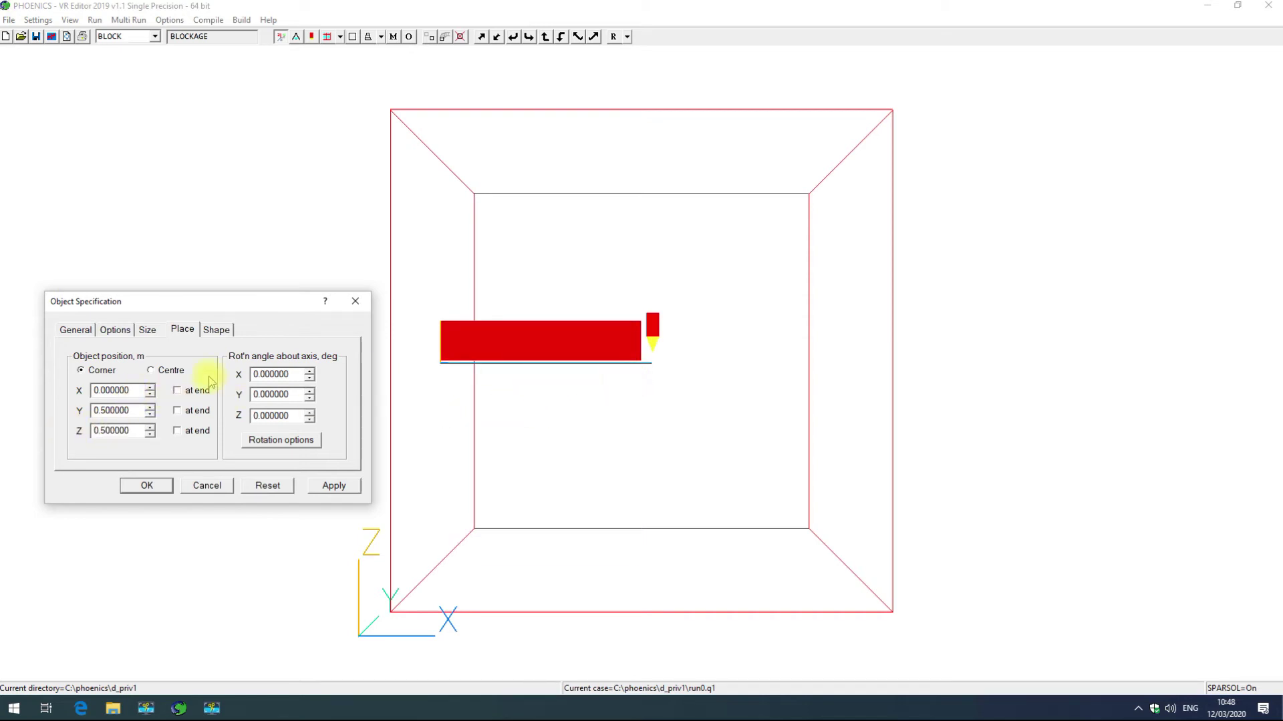
{"action": "left_click", "coordinate": [152, 372]}
{"action": "left_click_drag", "start_coordinate": [139, 391], "coordinate": [55, 391]}
{"action": "type", "text": "0.5"}
{"action": "left_click", "coordinate": [100, 410]}
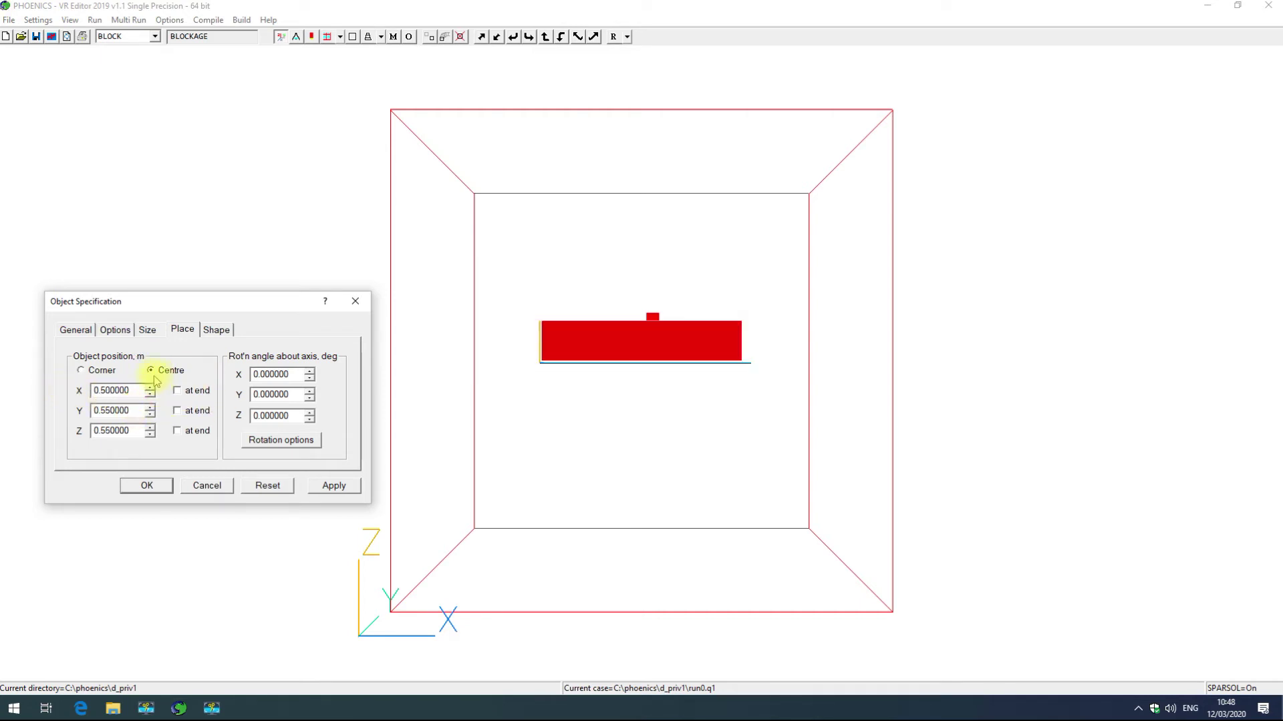
- Shorten the block to 0.25 m in X and reset to the front view
{"action": "left_click", "coordinate": [147, 330]}
{"action": "left_click_drag", "start_coordinate": [130, 375], "coordinate": [107, 380]}
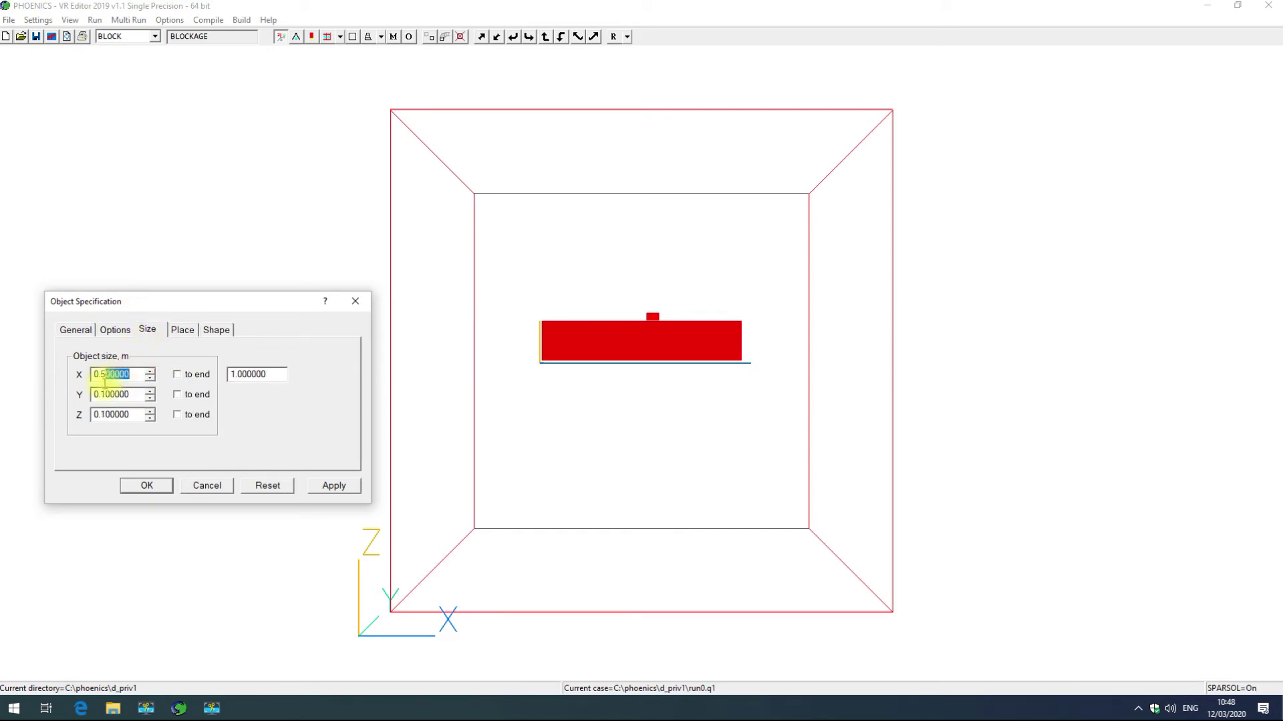
{"action": "type", "text": "25"}
{"action": "left_click", "coordinate": [134, 394]}
{"action": "left_click_drag", "start_coordinate": [531, 398], "coordinate": [584, 117]}
{"action": "left_click", "coordinate": [627, 36]}
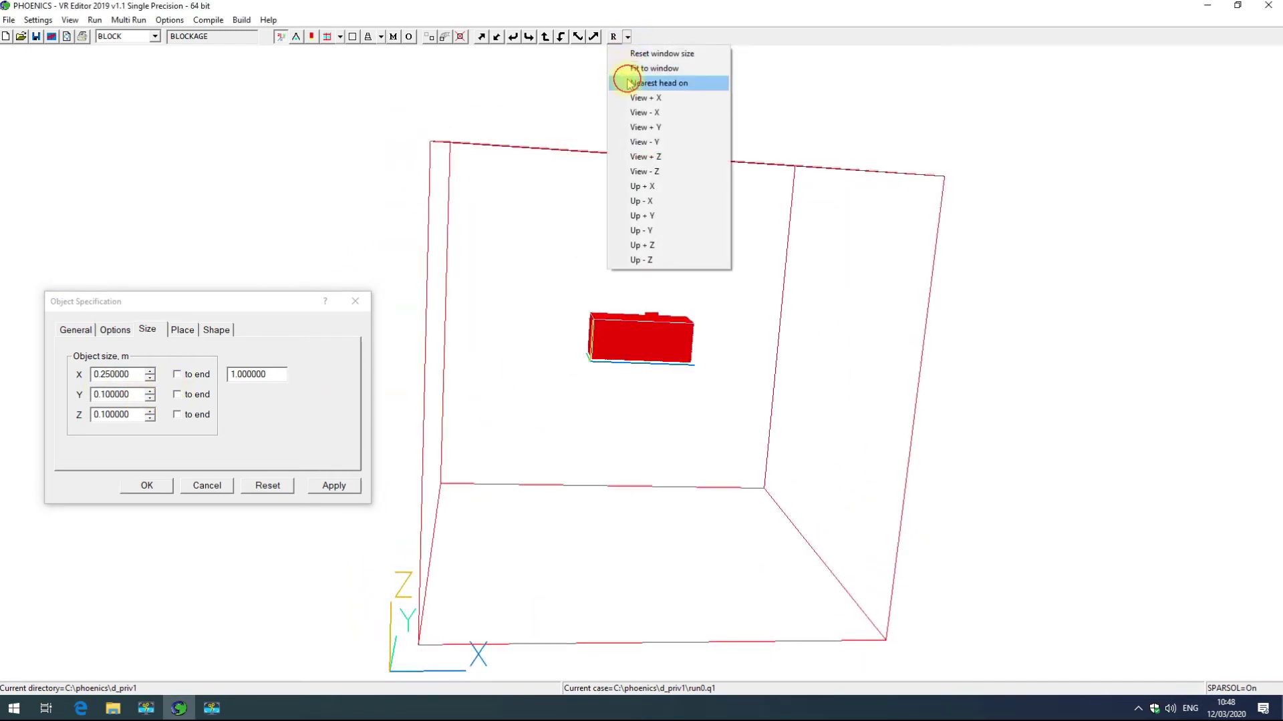
{"action": "left_click", "coordinate": [635, 81]}
{"action": "left_click", "coordinate": [177, 330]}
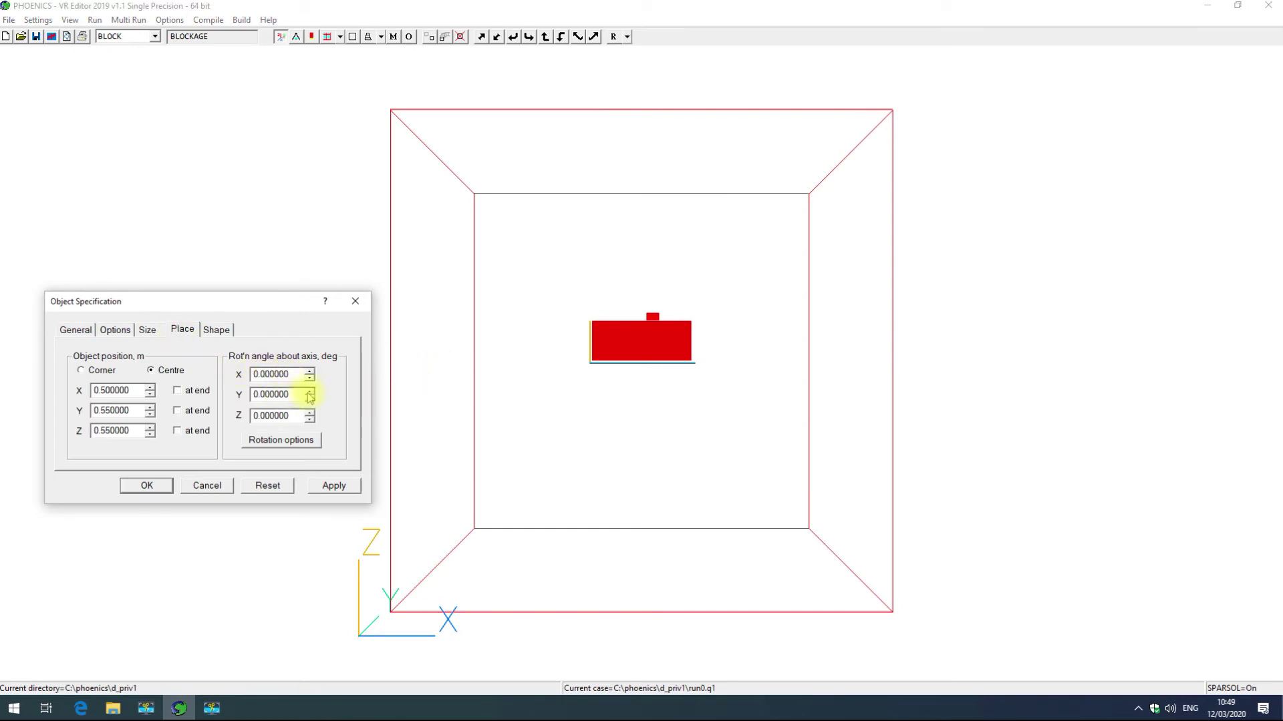
- Rotate the block 20° about Y around its own object centre and apply it
{"action": "left_click_drag", "start_coordinate": [297, 394], "coordinate": [242, 394]}
{"action": "type", "text": "20"}
{"action": "left_click", "coordinate": [297, 414]}
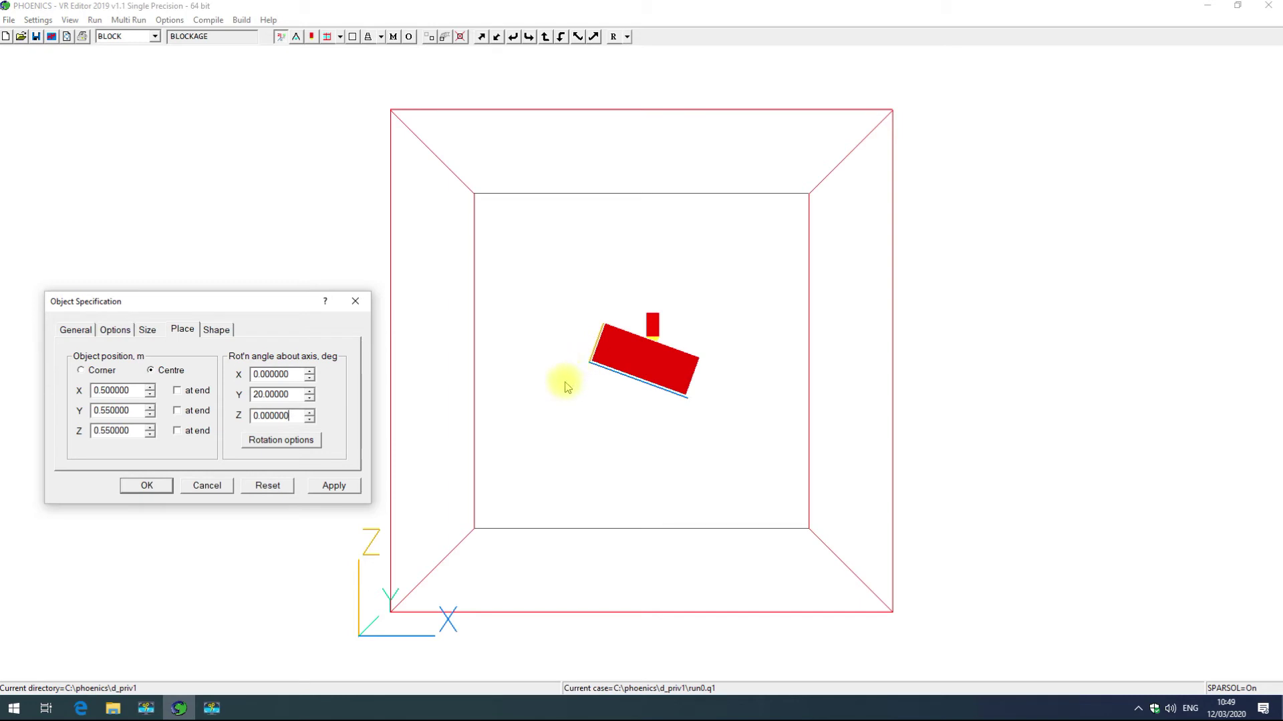
{"action": "left_click", "coordinate": [286, 443]}
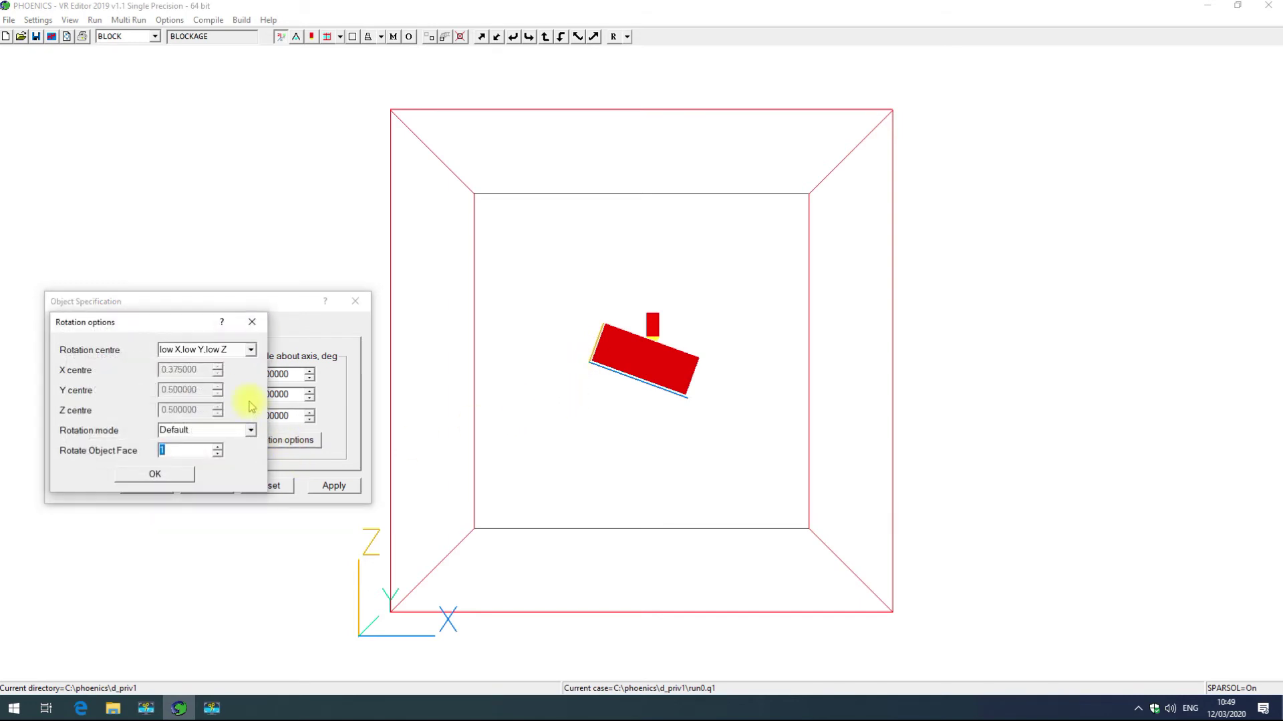
{"action": "left_click", "coordinate": [251, 350]}
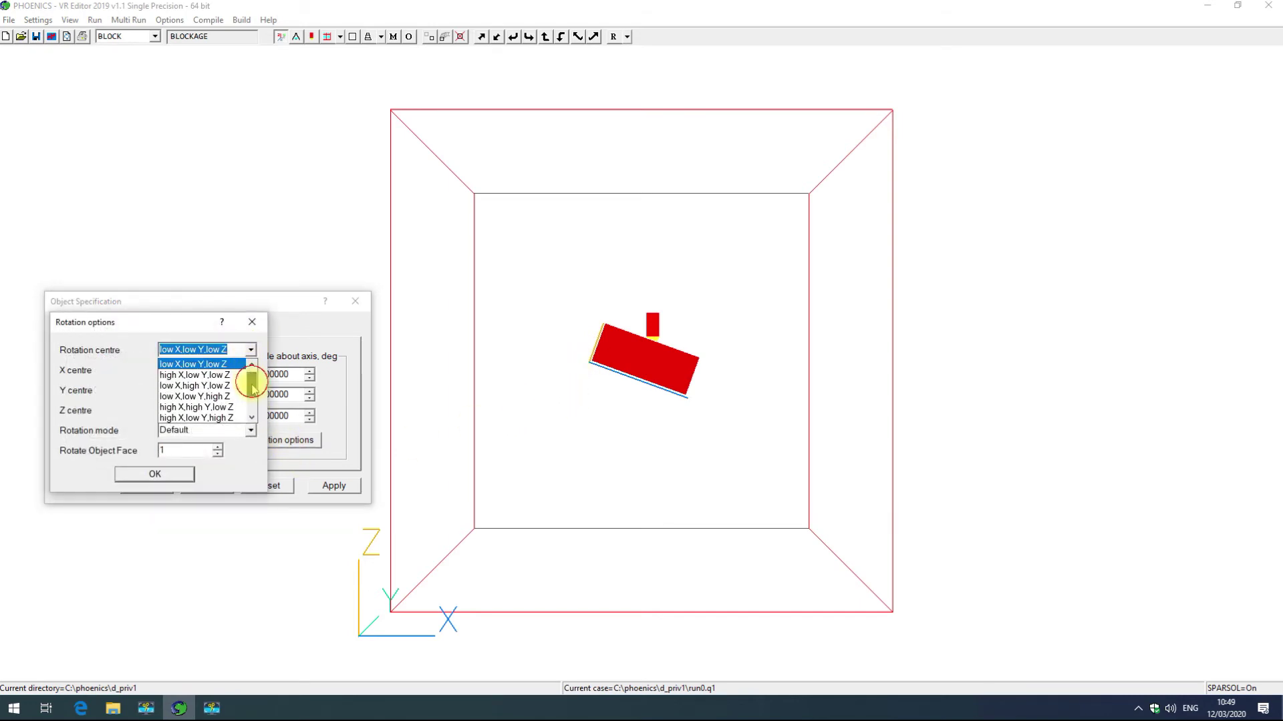
{"action": "left_click_drag", "start_coordinate": [252, 378], "coordinate": [253, 410]}
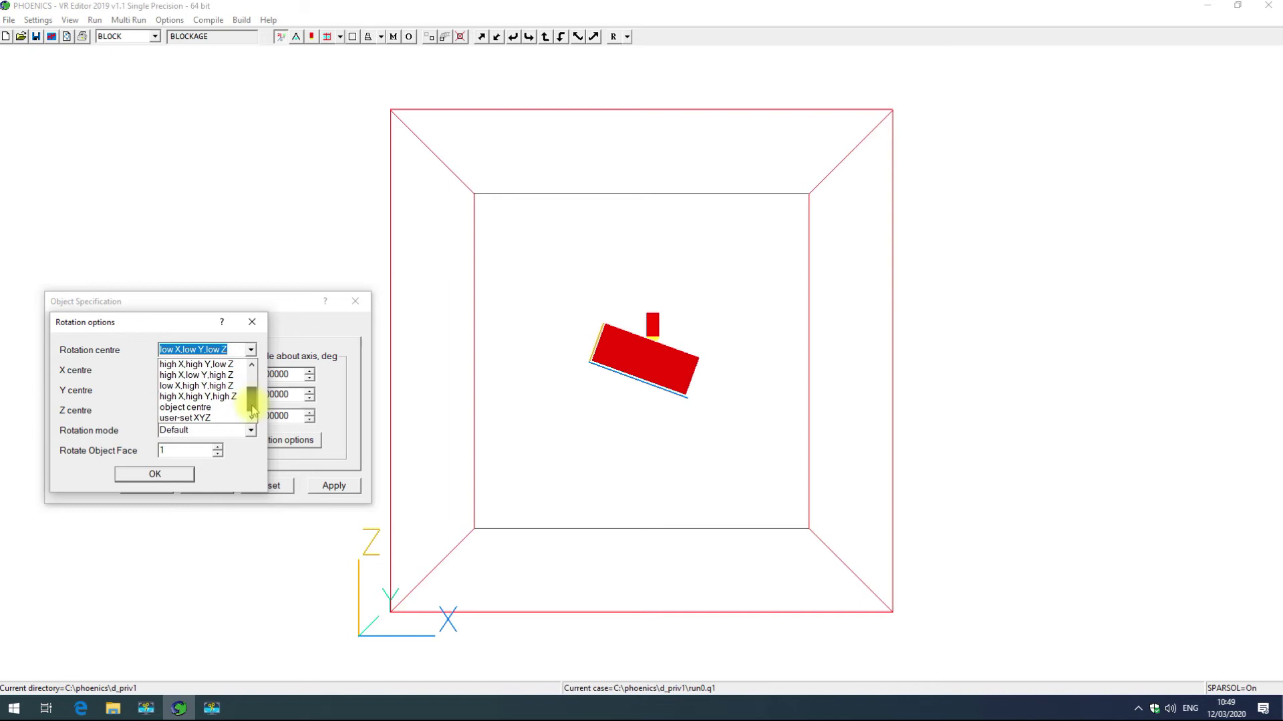
{"action": "left_click", "coordinate": [200, 407]}
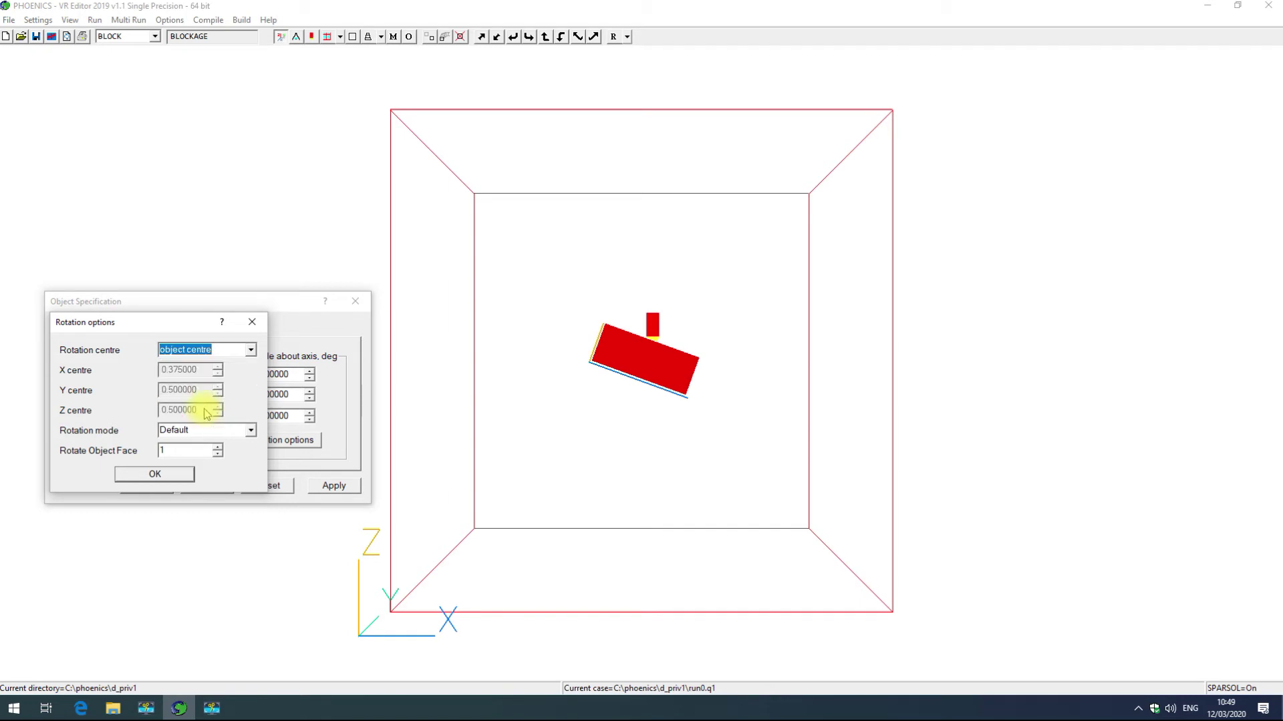
{"action": "left_click", "coordinate": [155, 475]}
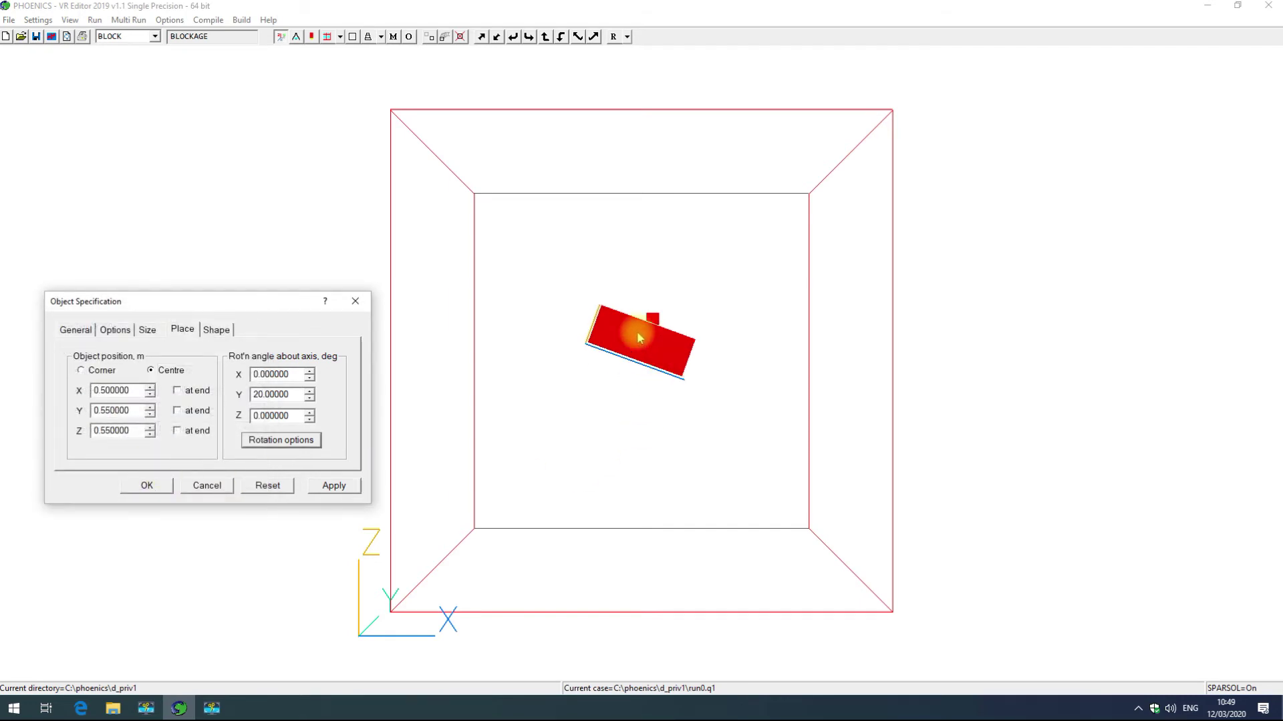
{"action": "left_click", "coordinate": [321, 487]}
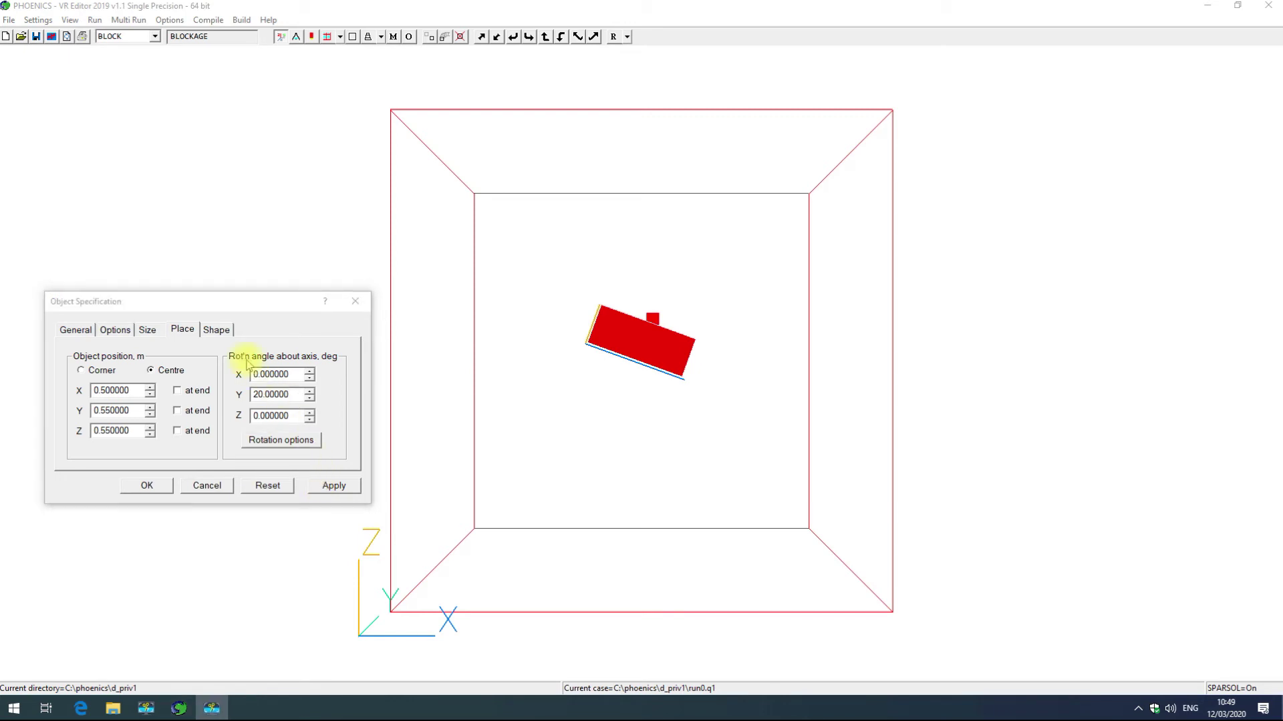
- Load the cylinder geometry from the public shapes folder and apply it to BLOCK
{"action": "left_click", "coordinate": [221, 331]}
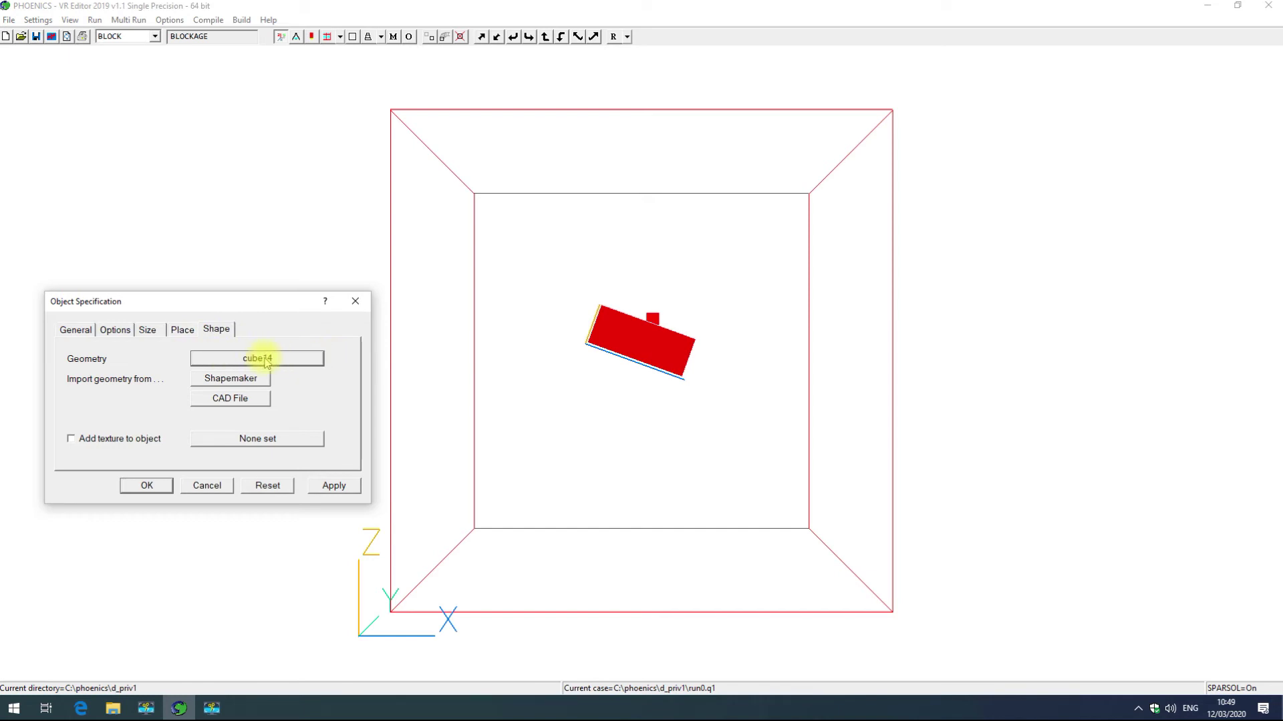
{"action": "left_click", "coordinate": [266, 360]}
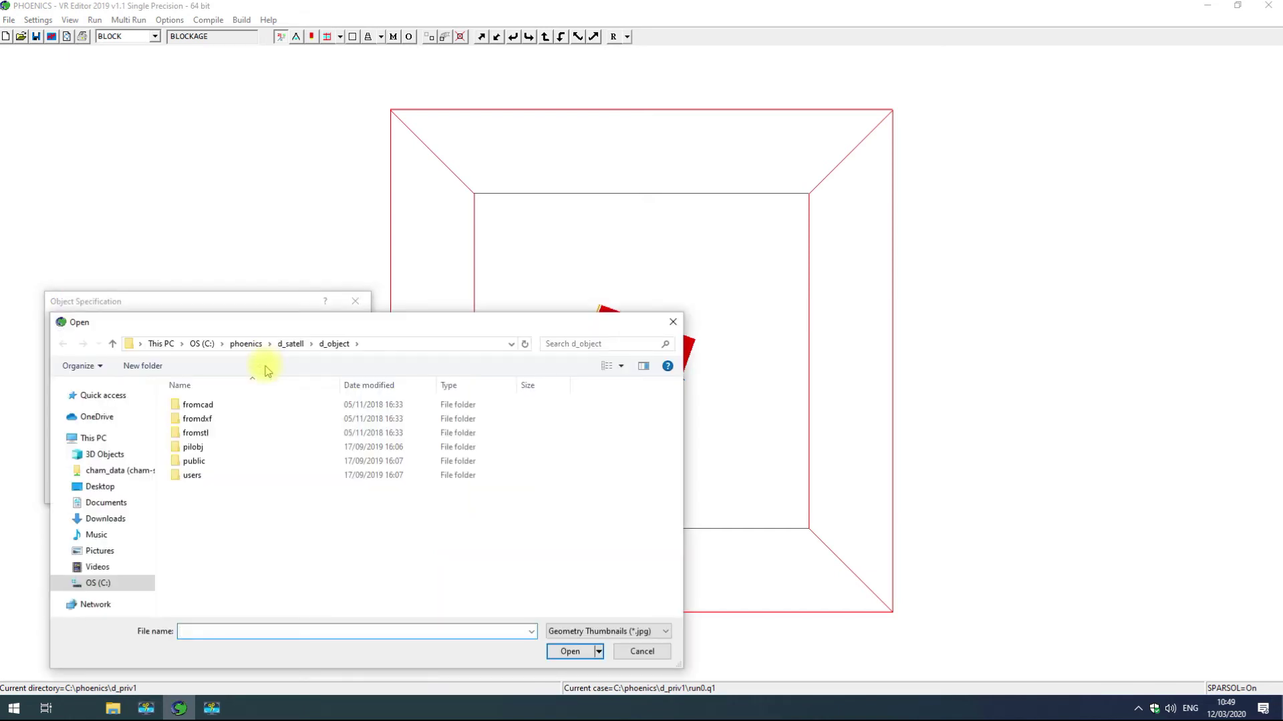
{"action": "double_click", "coordinate": [194, 461]}
{"action": "double_click", "coordinate": [195, 588]}
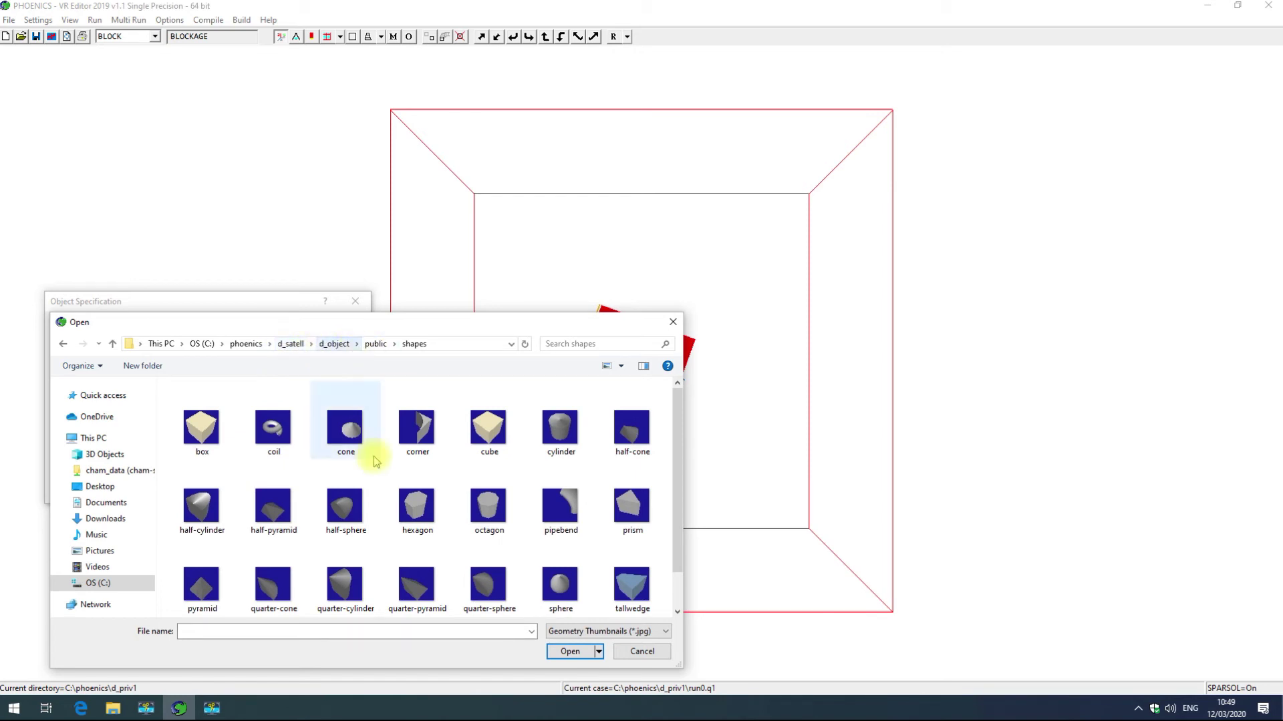
{"action": "left_click", "coordinate": [562, 430]}
{"action": "left_click_drag", "start_coordinate": [675, 401], "coordinate": [671, 368]}
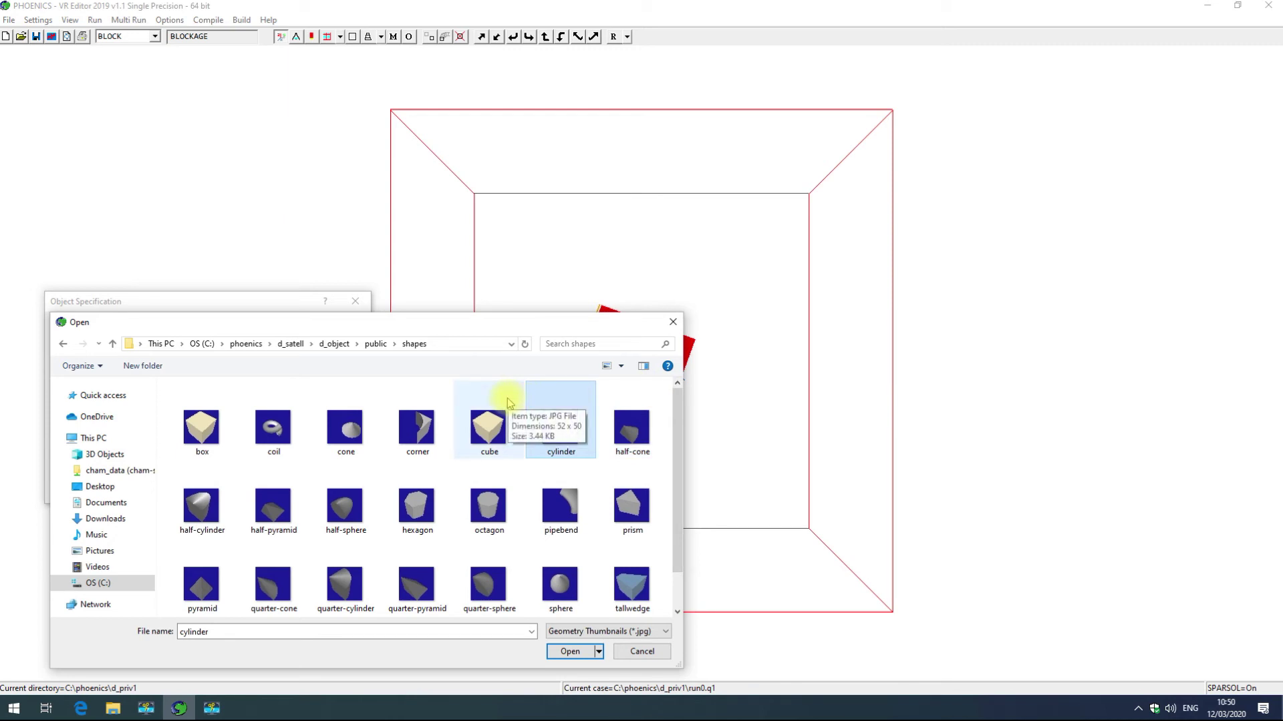
{"action": "left_click", "coordinate": [570, 652]}
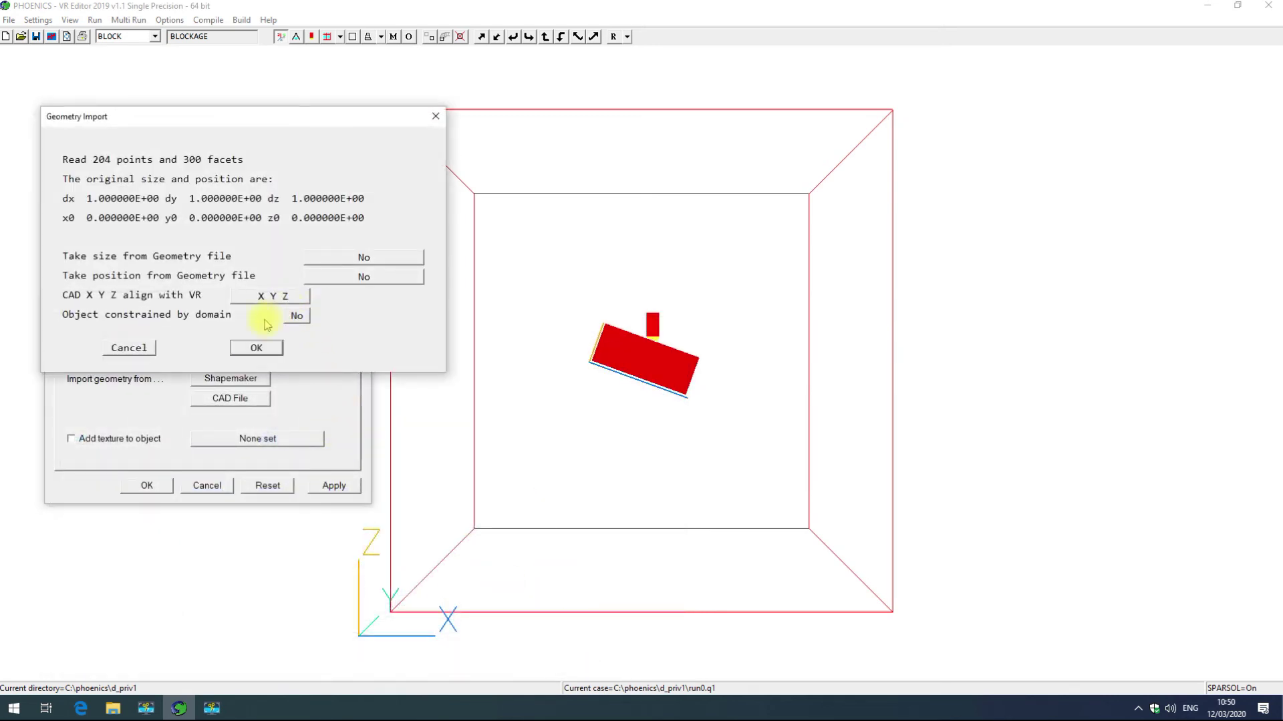
{"action": "left_click", "coordinate": [256, 348]}
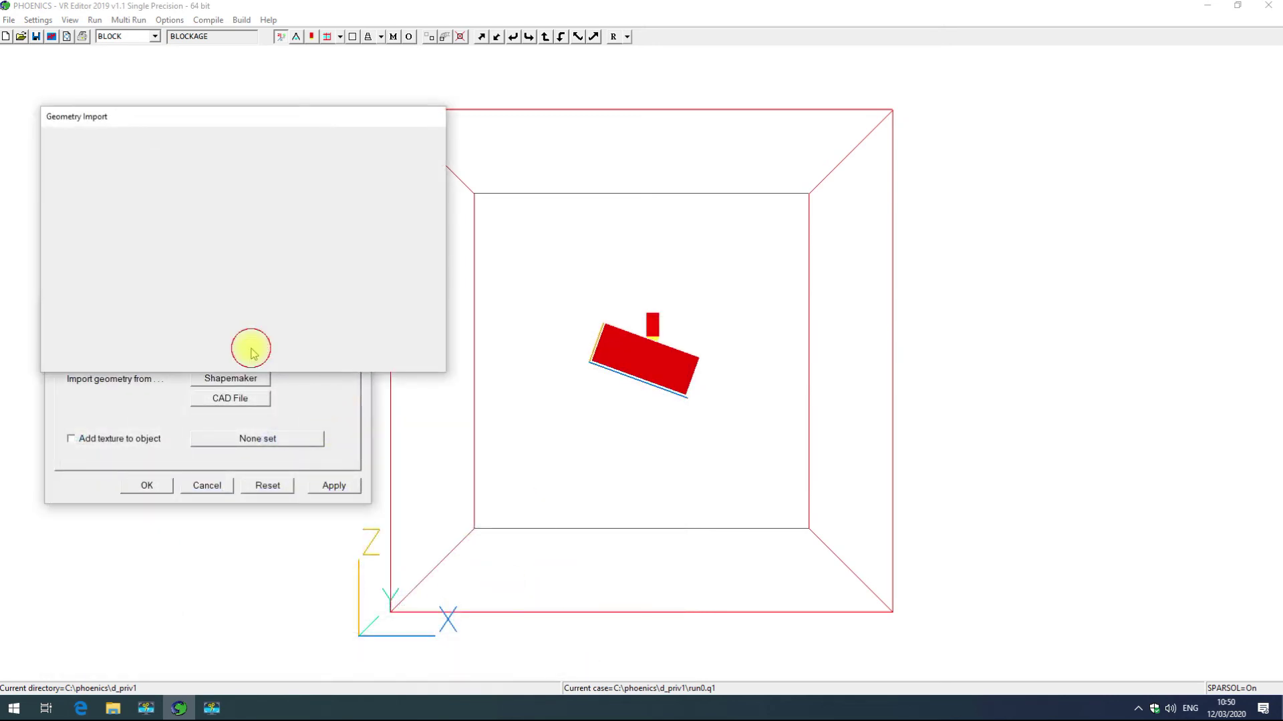
{"action": "left_click", "coordinate": [332, 486]}
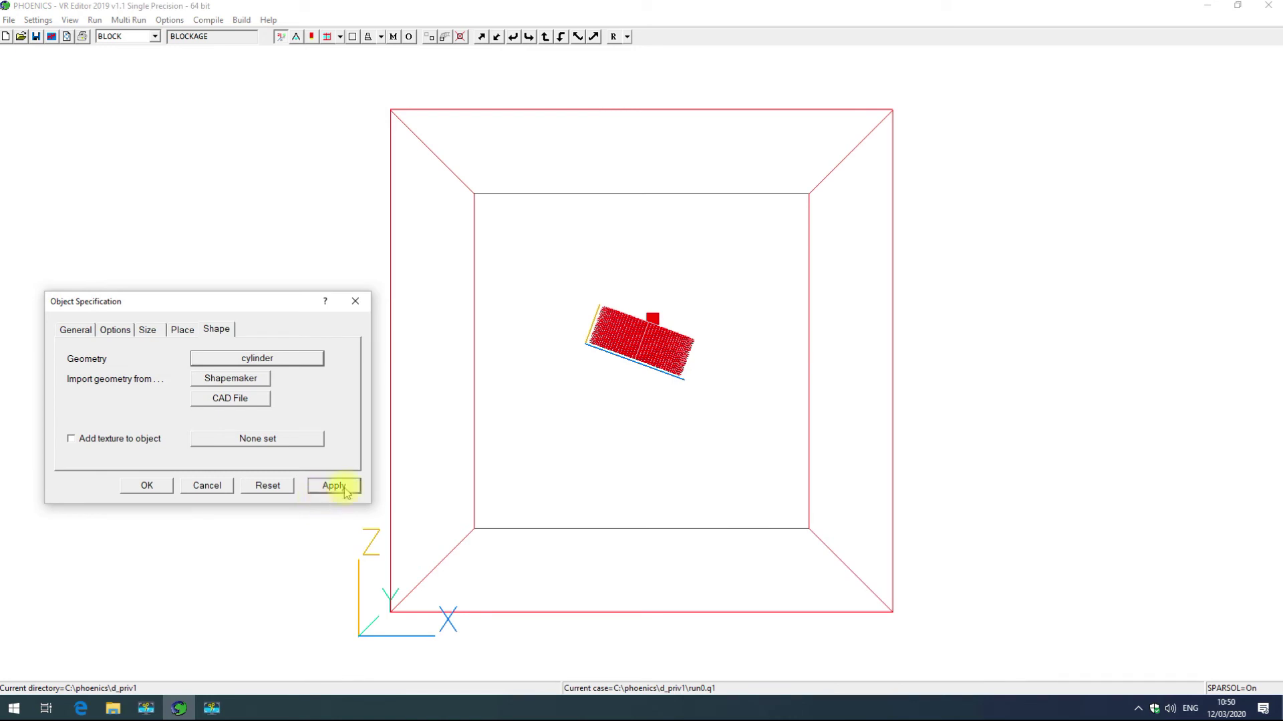
{"action": "left_click_drag", "start_coordinate": [567, 376], "coordinate": [527, 434]}
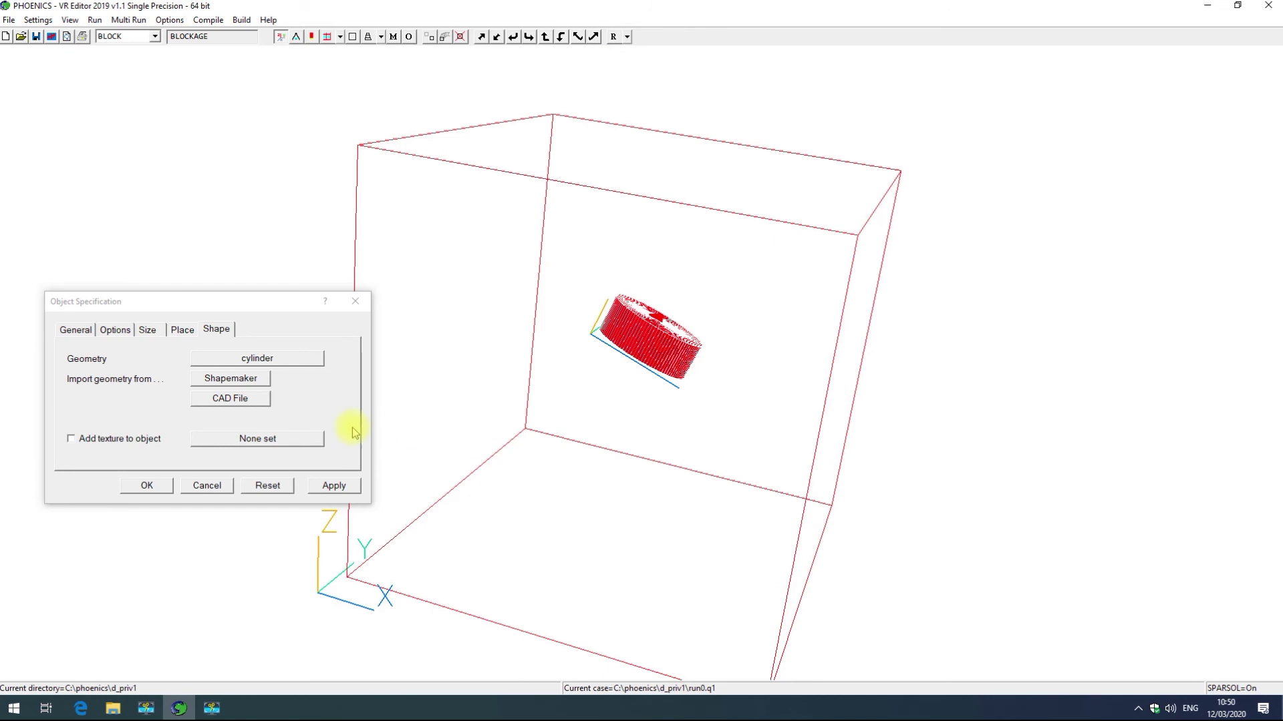
{"action": "left_click", "coordinate": [184, 330]}
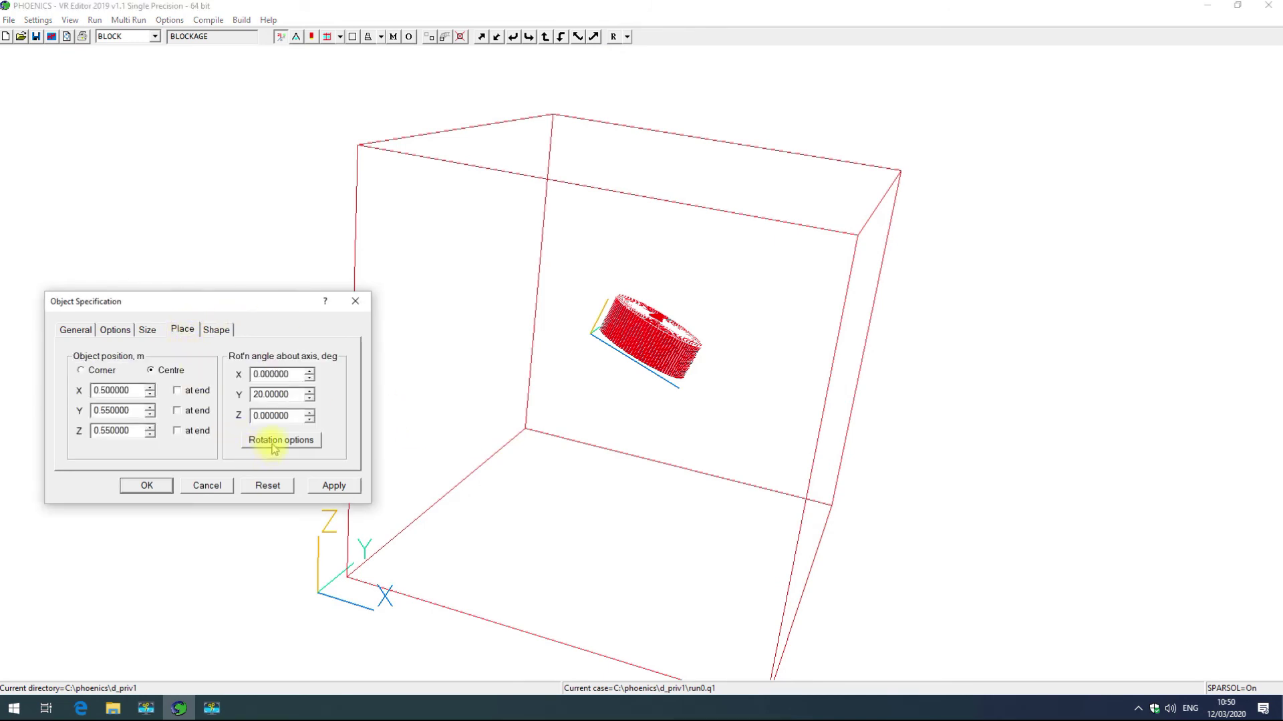
- Set Rotate Object Face to 6 in the rotation options and apply it to the cylinder
{"action": "left_click", "coordinate": [115, 335]}
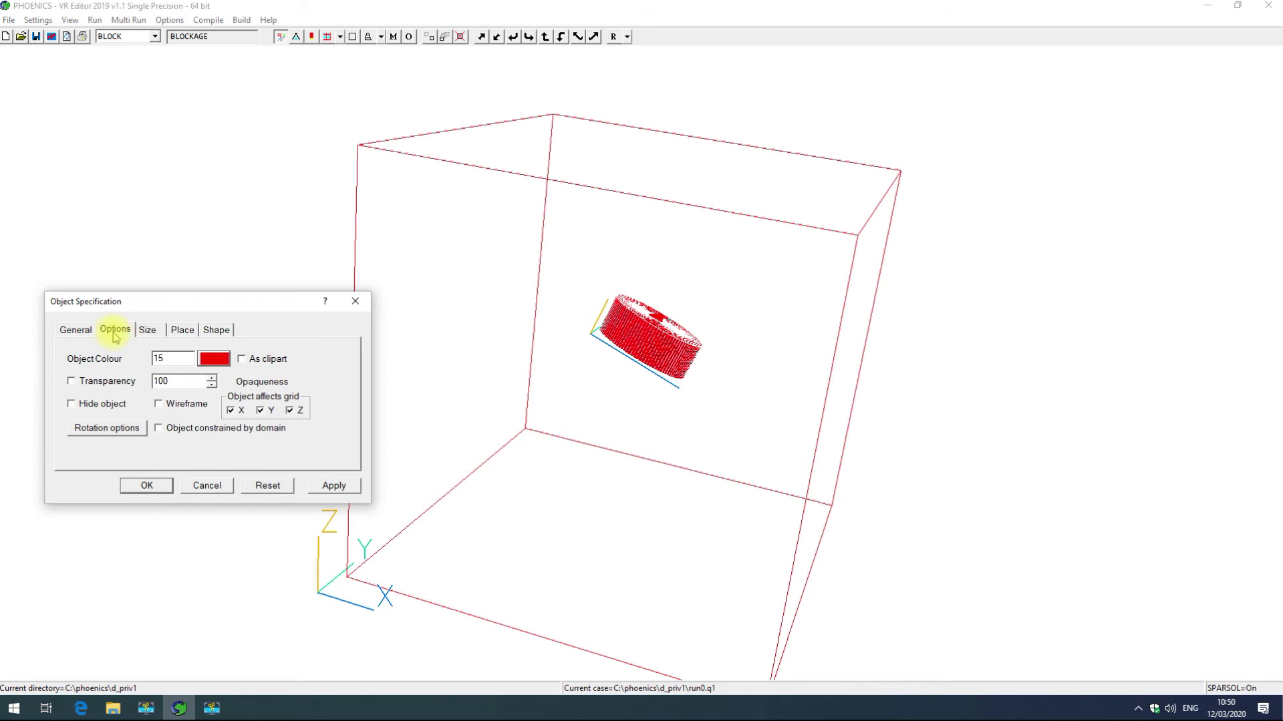
{"action": "left_click", "coordinate": [182, 331]}
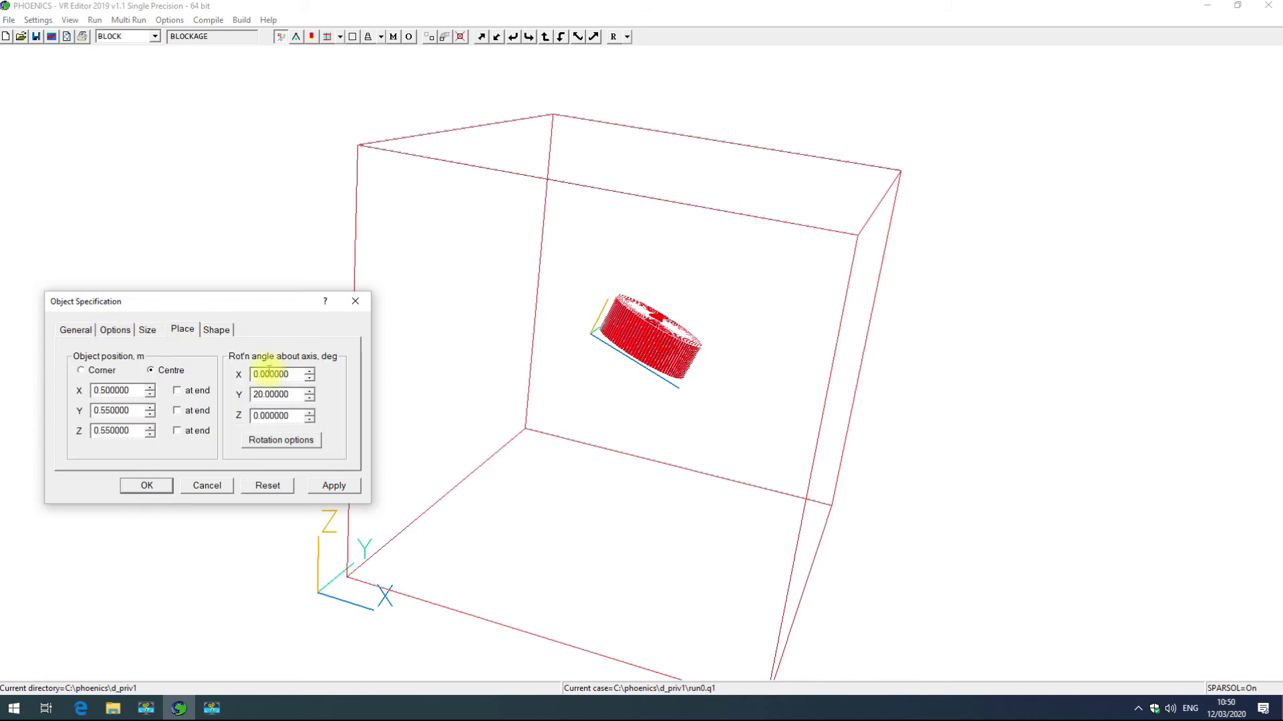
{"action": "left_click", "coordinate": [277, 440]}
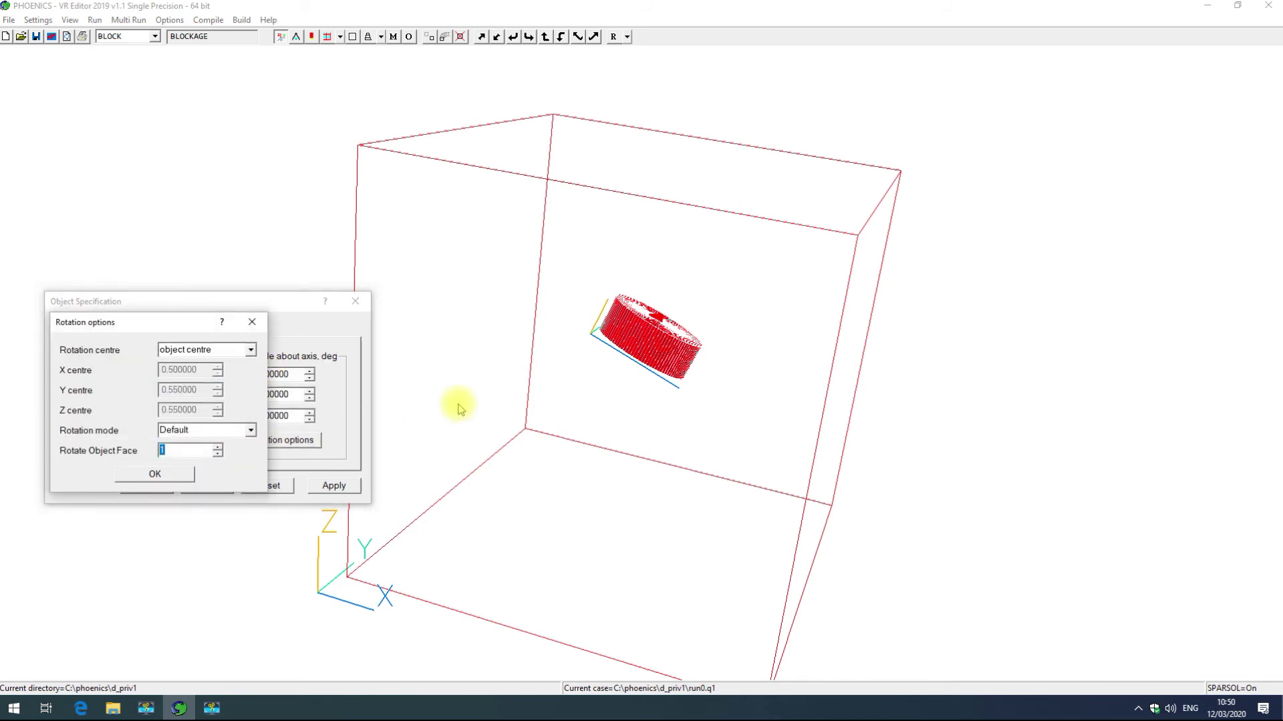
{"action": "left_click_drag", "start_coordinate": [458, 403], "coordinate": [520, 487]}
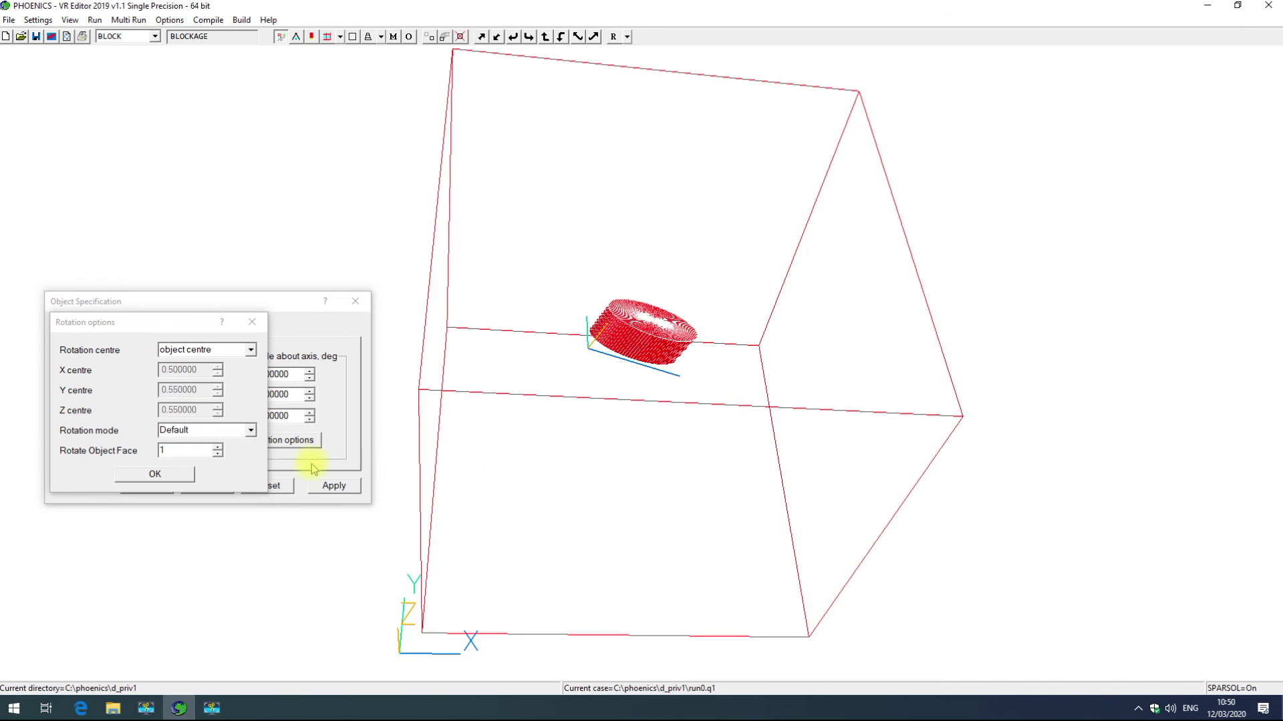
{"action": "left_click", "coordinate": [175, 450]}
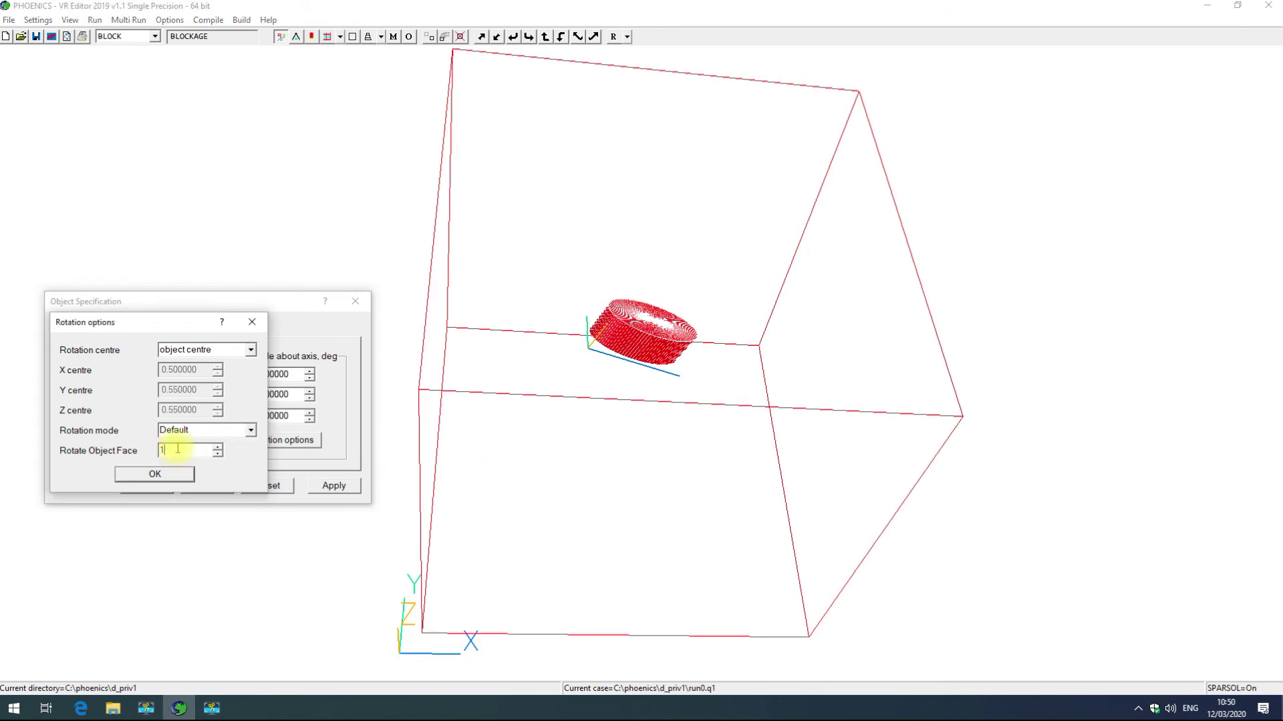
{"action": "left_click", "coordinate": [217, 447]}
{"action": "left_click", "coordinate": [218, 447]}
{"action": "left_click", "coordinate": [217, 447]}
{"action": "left_click", "coordinate": [218, 448]}
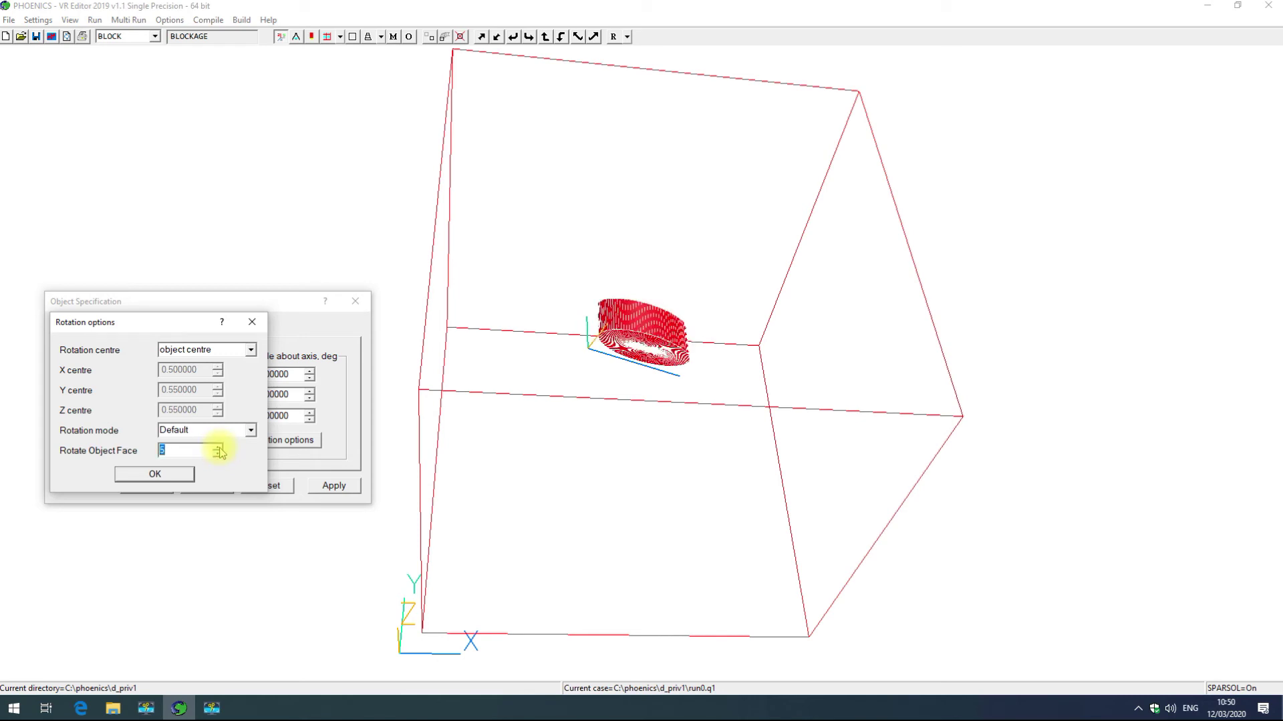
{"action": "left_click", "coordinate": [217, 448]}
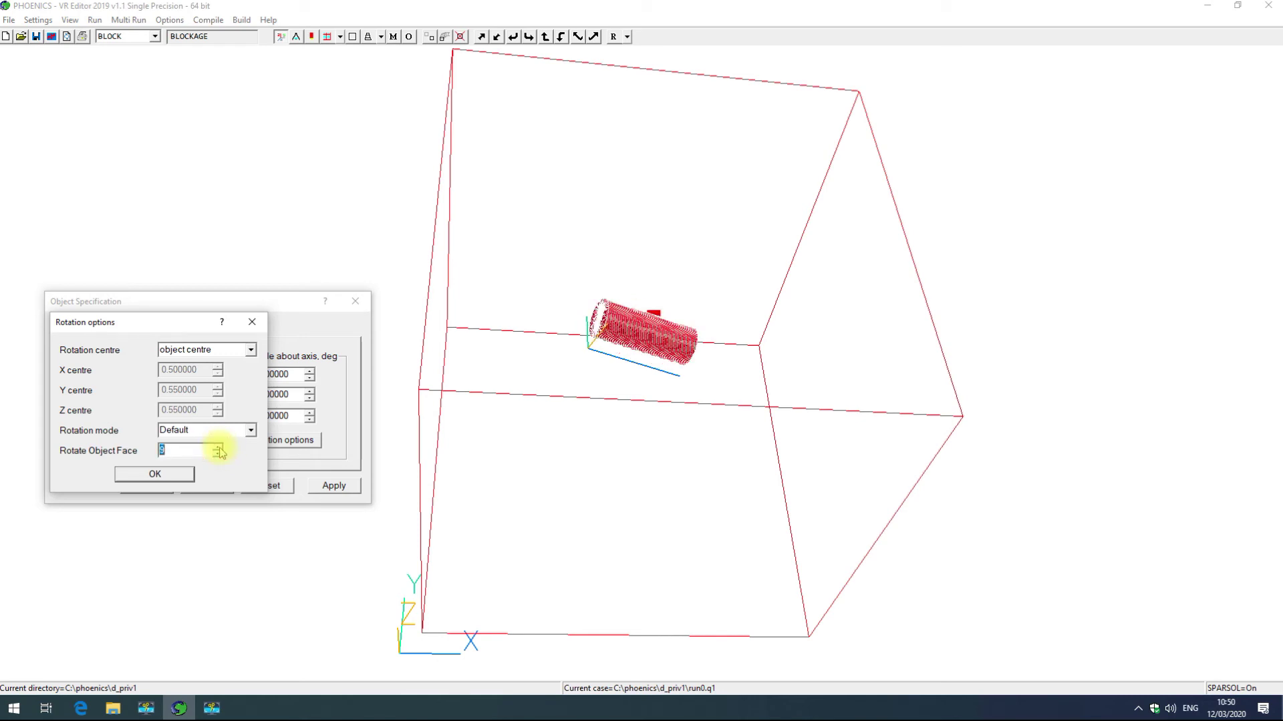
{"action": "left_click", "coordinate": [172, 476]}
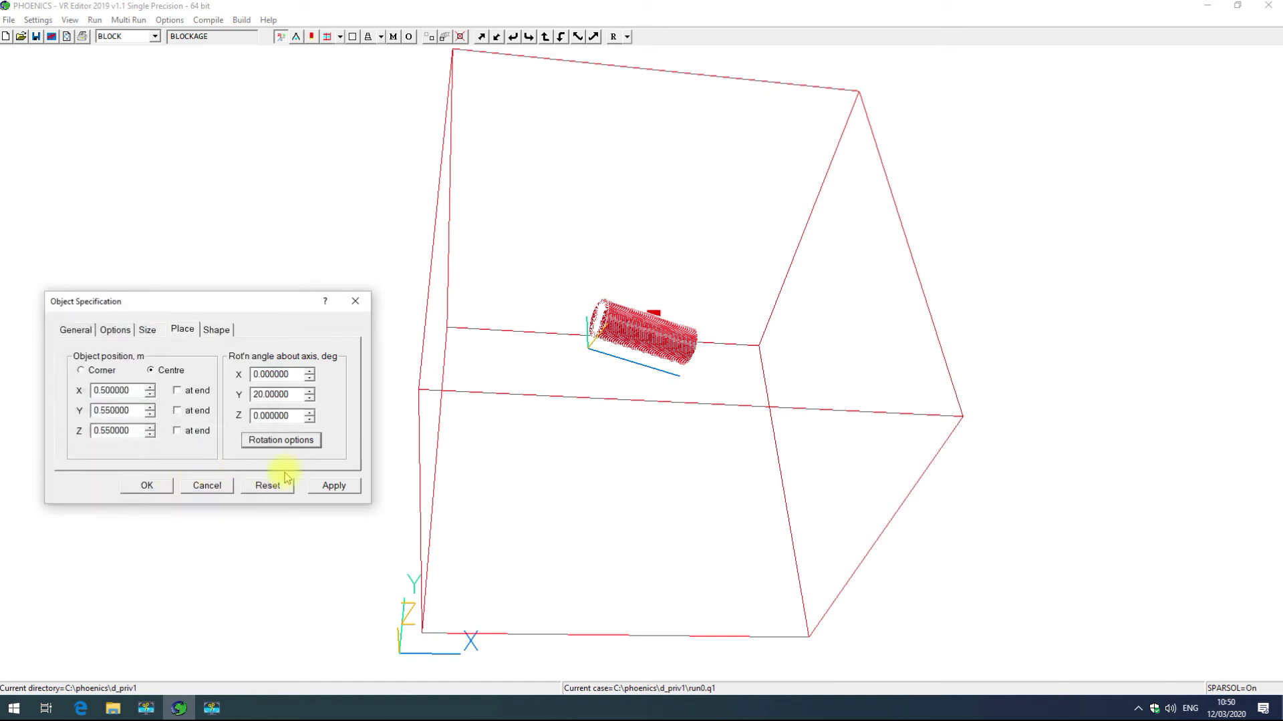
{"action": "left_click", "coordinate": [332, 486]}
- Snap the view to the nearest head-on orientation
{"action": "left_click_drag", "start_coordinate": [524, 508], "coordinate": [504, 423]}
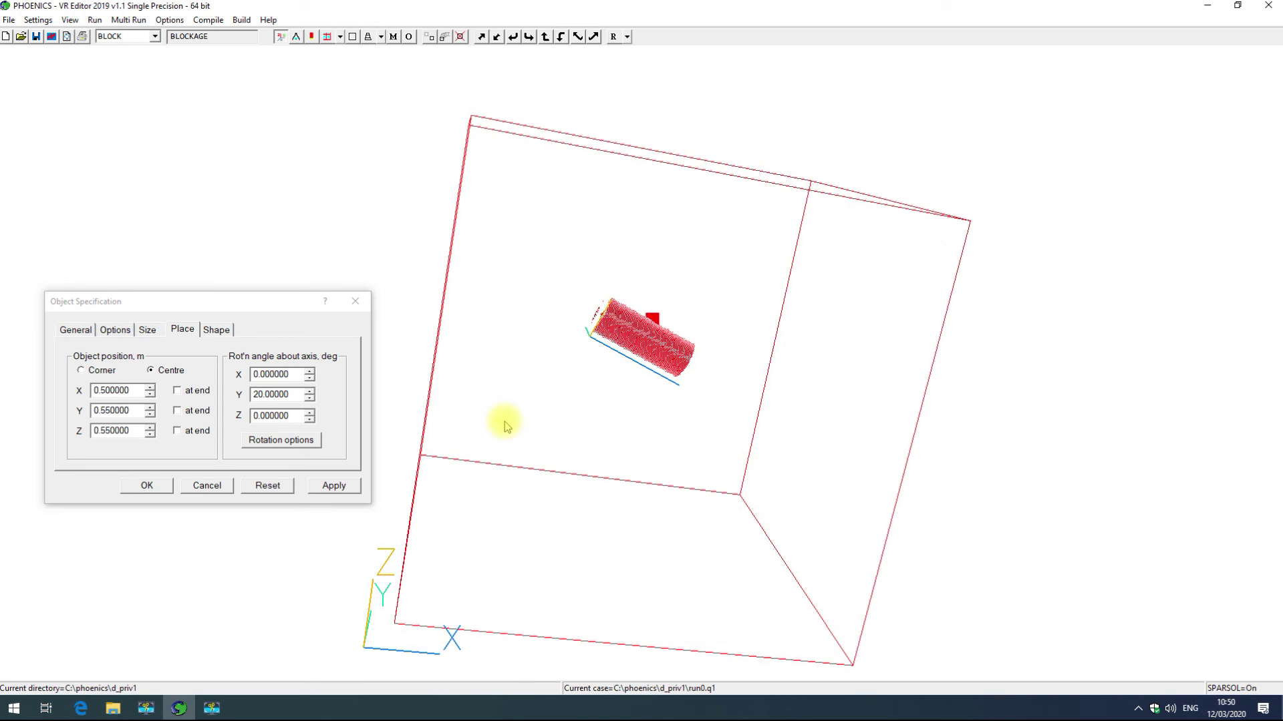
{"action": "left_click", "coordinate": [615, 38]}
{"action": "left_click", "coordinate": [632, 84]}
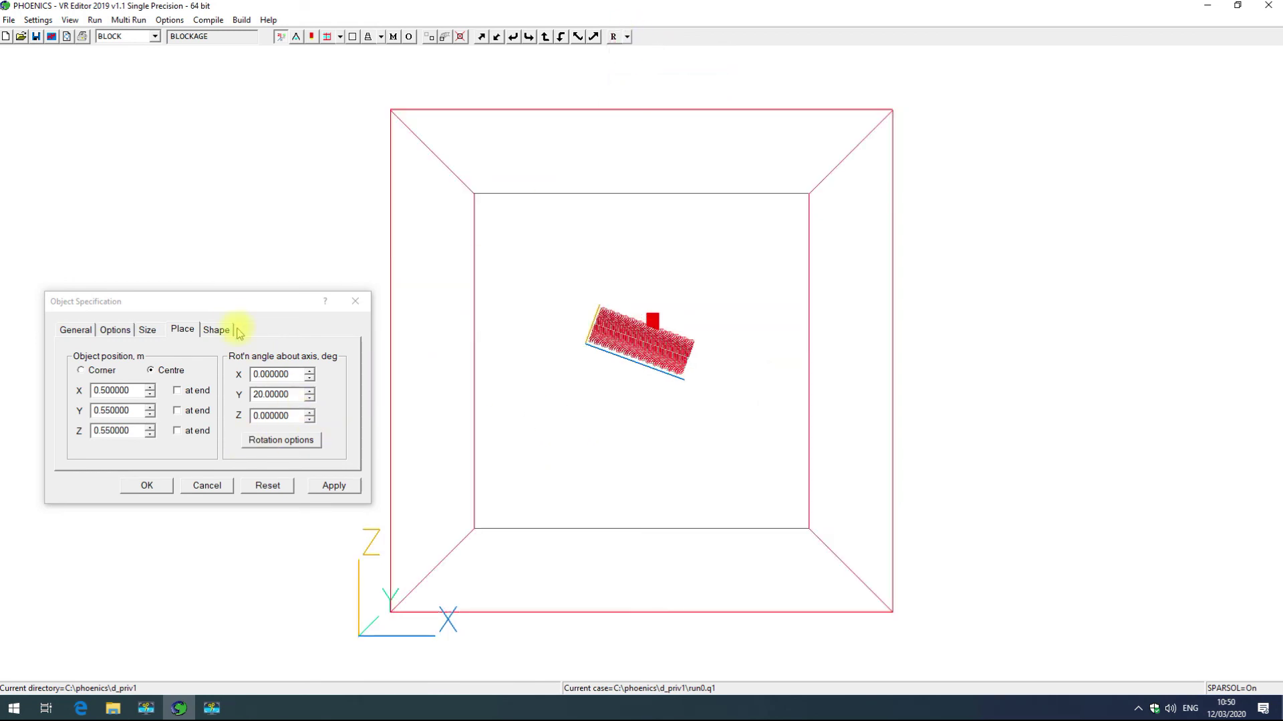
{"action": "left_click", "coordinate": [216, 330]}
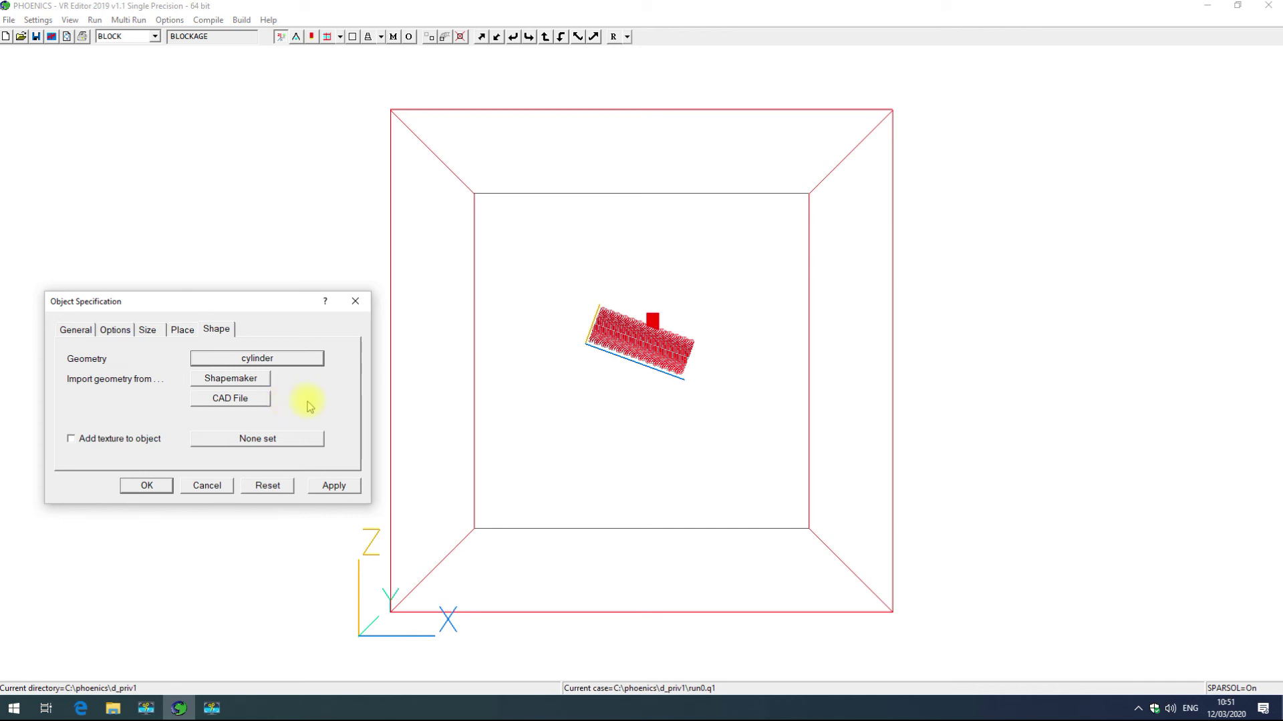
- Apply the brick-norman-brown texture to the cylinder and inspect it in the domain
{"action": "left_click", "coordinate": [109, 440]}
{"action": "left_click_drag", "start_coordinate": [492, 438], "coordinate": [573, 472]}
{"action": "left_click", "coordinate": [264, 452]}
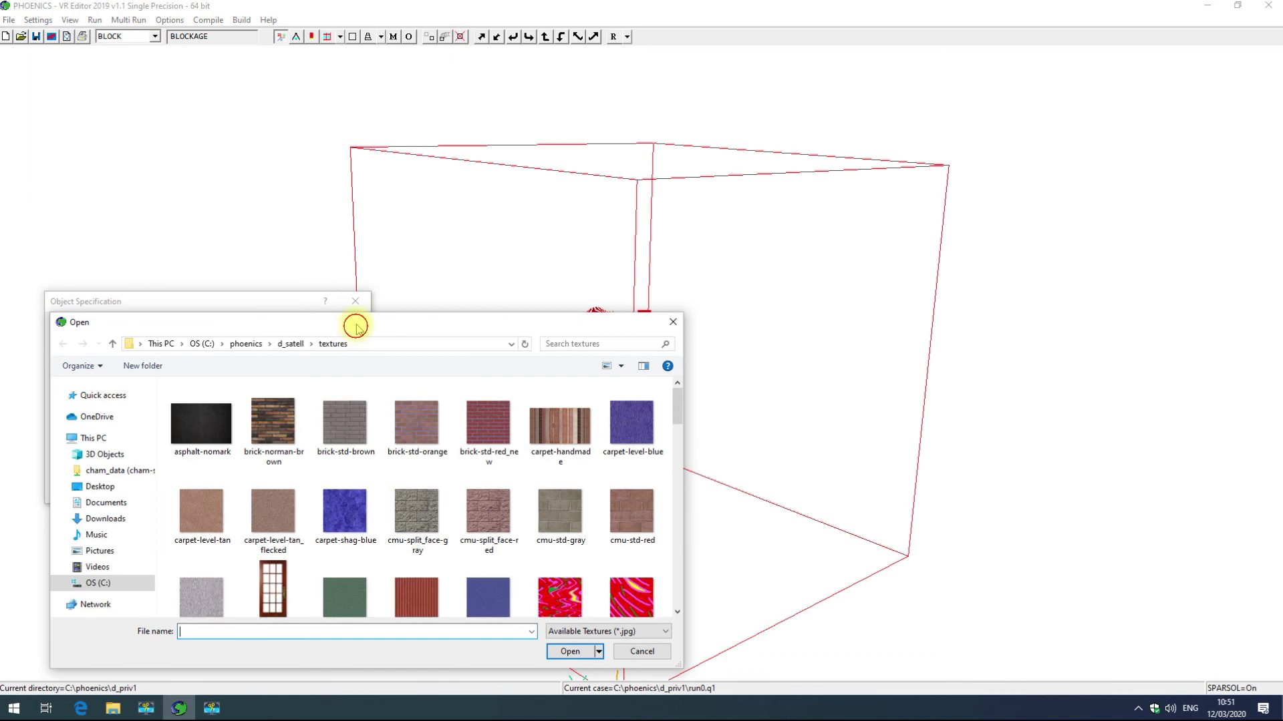
{"action": "scroll", "coordinate": [417, 407], "scroll_direction": "down", "scroll_amount": 5}
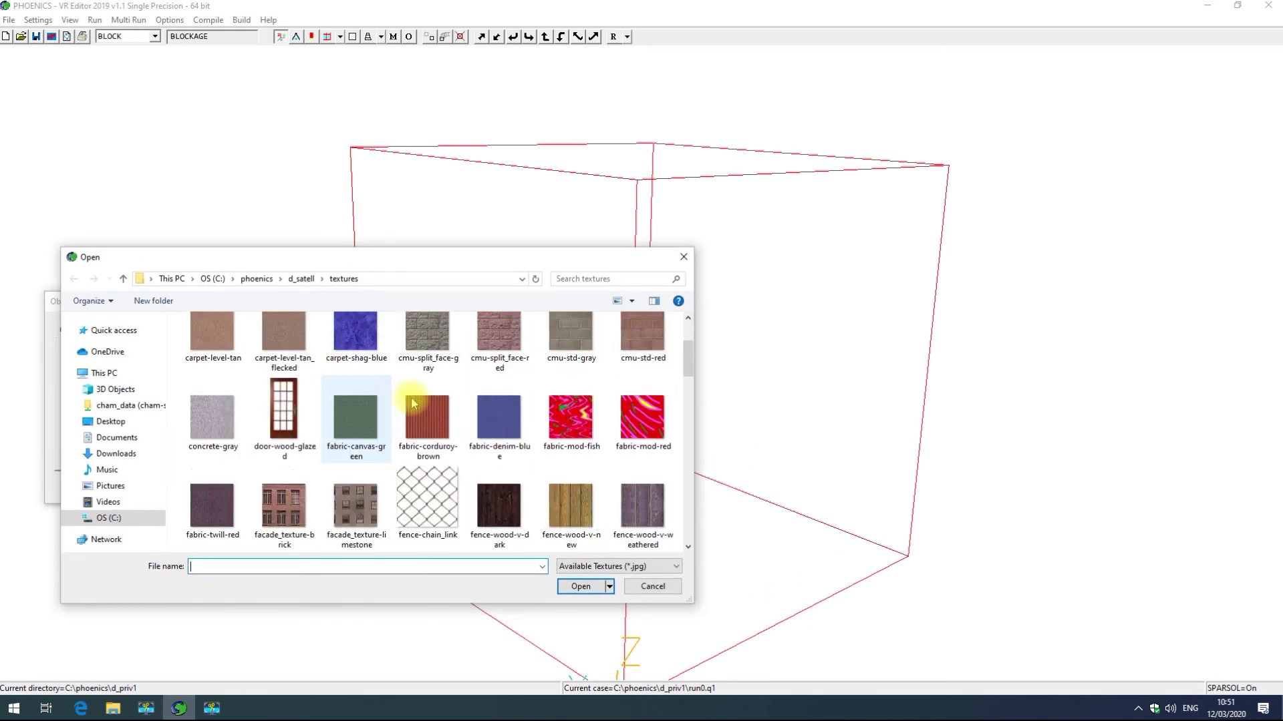
{"action": "scroll", "coordinate": [414, 409], "scroll_direction": "up", "scroll_amount": 5}
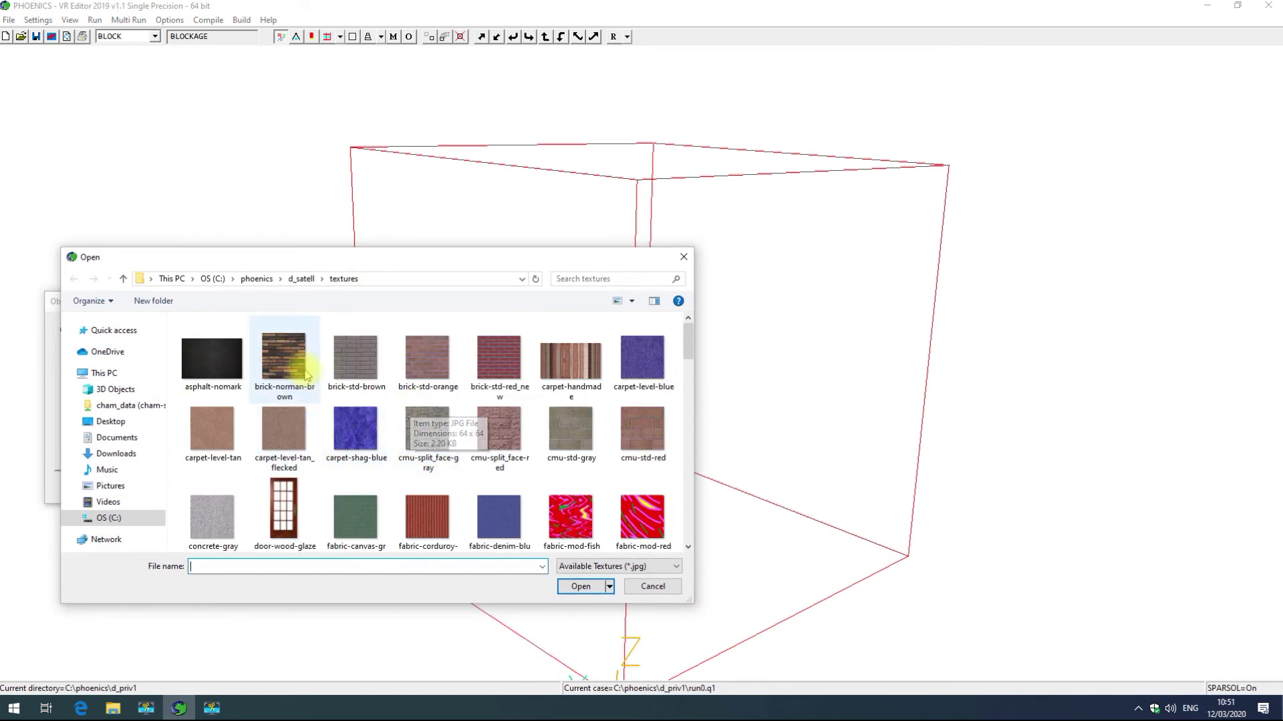
{"action": "left_click", "coordinate": [286, 361]}
{"action": "left_click", "coordinate": [586, 587]}
{"action": "left_click", "coordinate": [332, 486]}
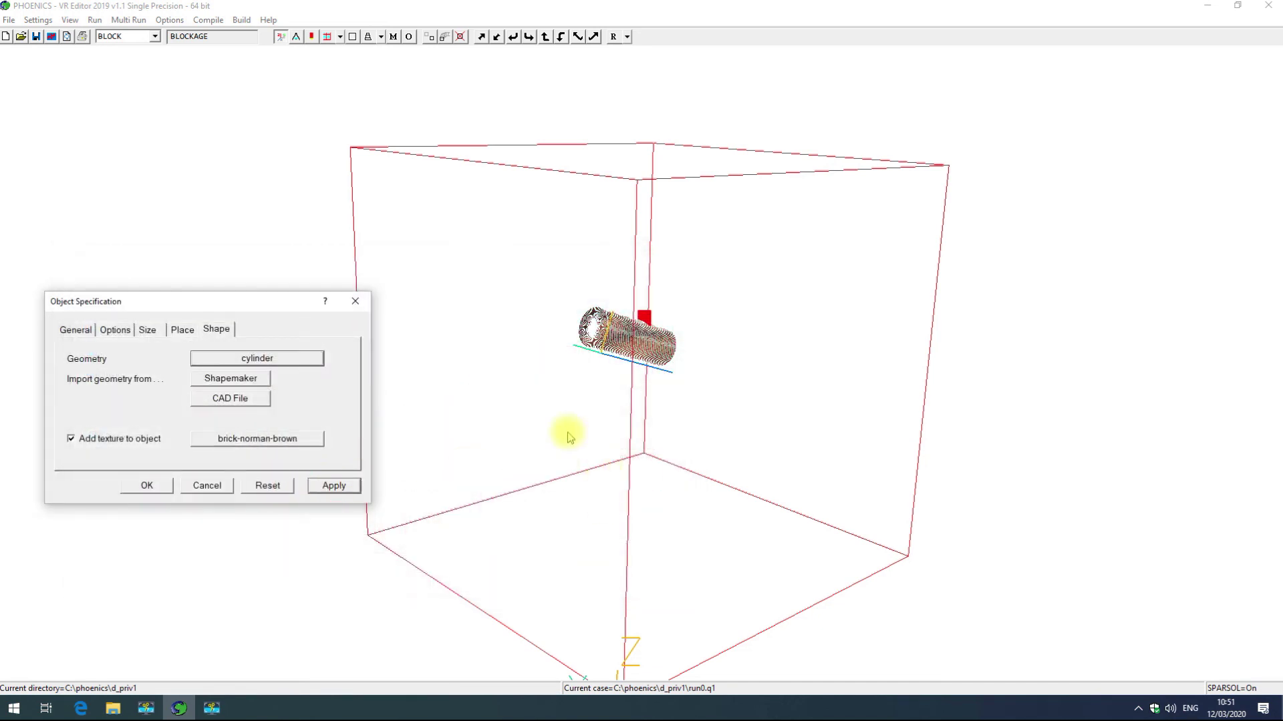
{"action": "left_click", "coordinate": [146, 486]}
{"action": "left_click_drag", "start_coordinate": [788, 414], "coordinate": [627, 338]}
- Untick the texture on the cylinder, apply, and close its settings
{"action": "double_click", "coordinate": [628, 338]}
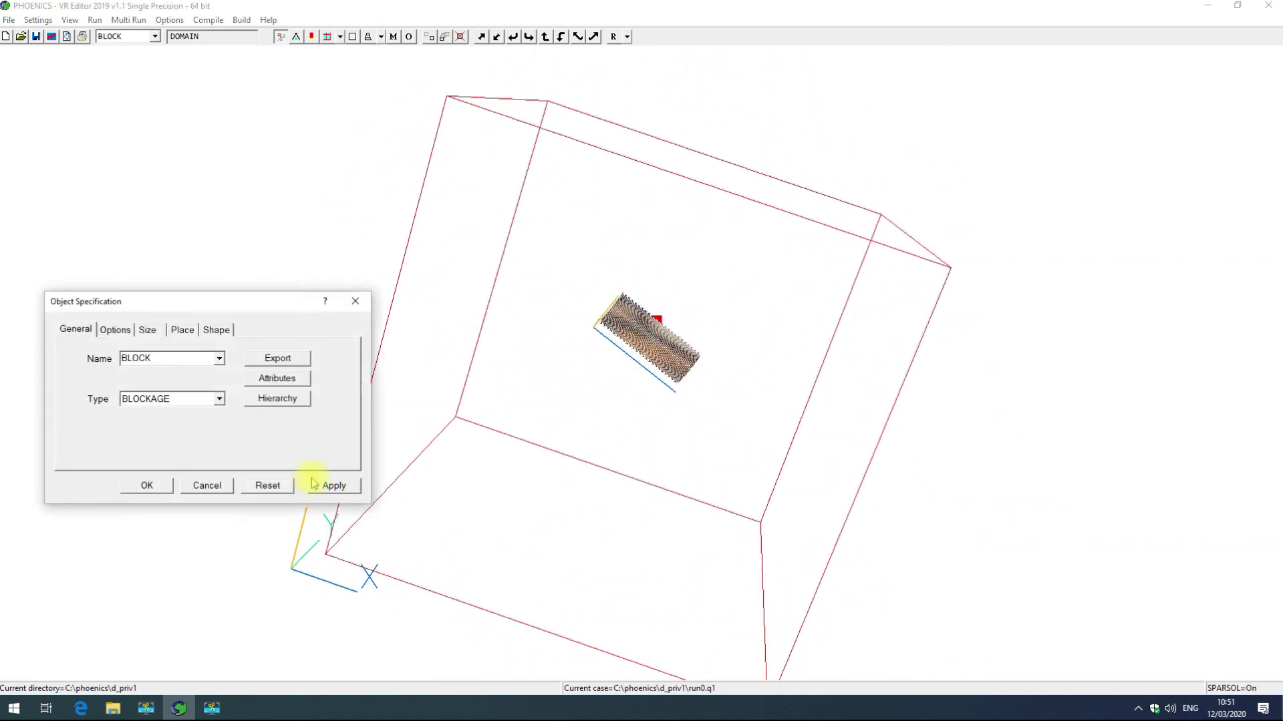
{"action": "left_click", "coordinate": [215, 329]}
{"action": "left_click", "coordinate": [107, 438]}
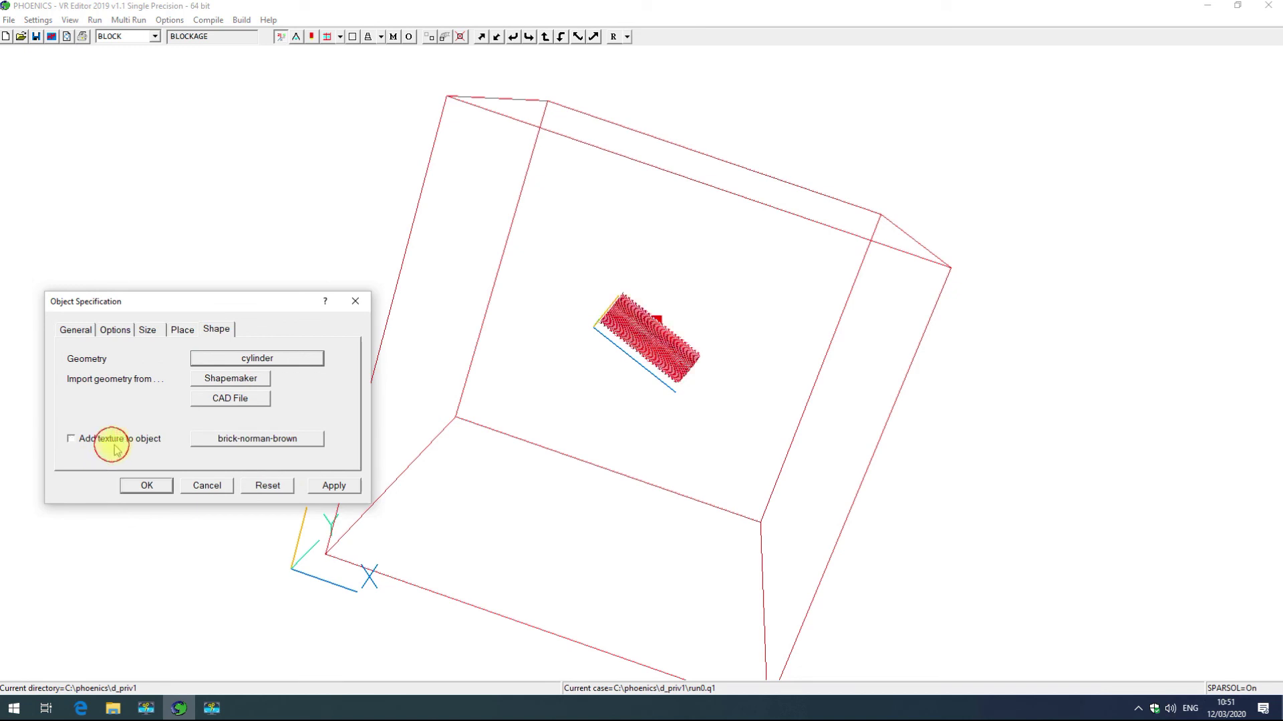
{"action": "left_click", "coordinate": [334, 486]}
{"action": "left_click", "coordinate": [139, 486]}
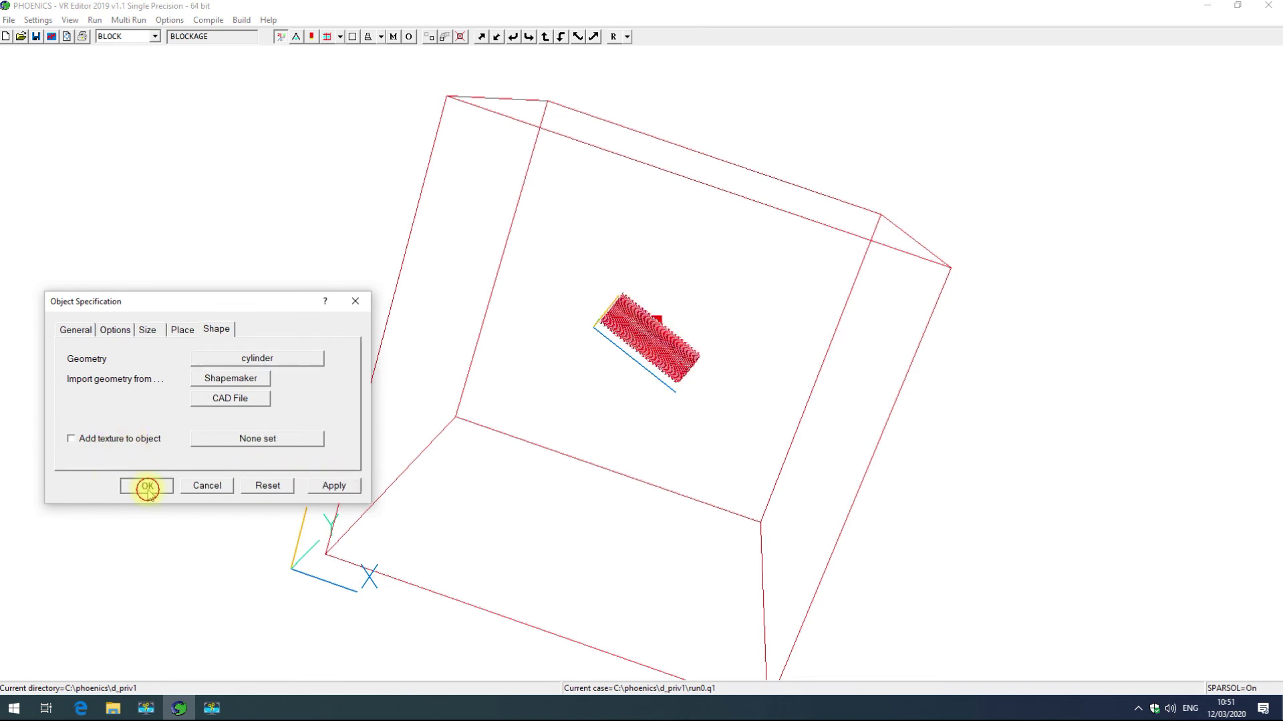
- Snap to the nearest head-on view and fit the whole domain in the window
{"action": "left_click", "coordinate": [627, 37]}
{"action": "left_click", "coordinate": [638, 83]}
{"action": "left_click", "coordinate": [628, 37]}
{"action": "left_click", "coordinate": [642, 68]}
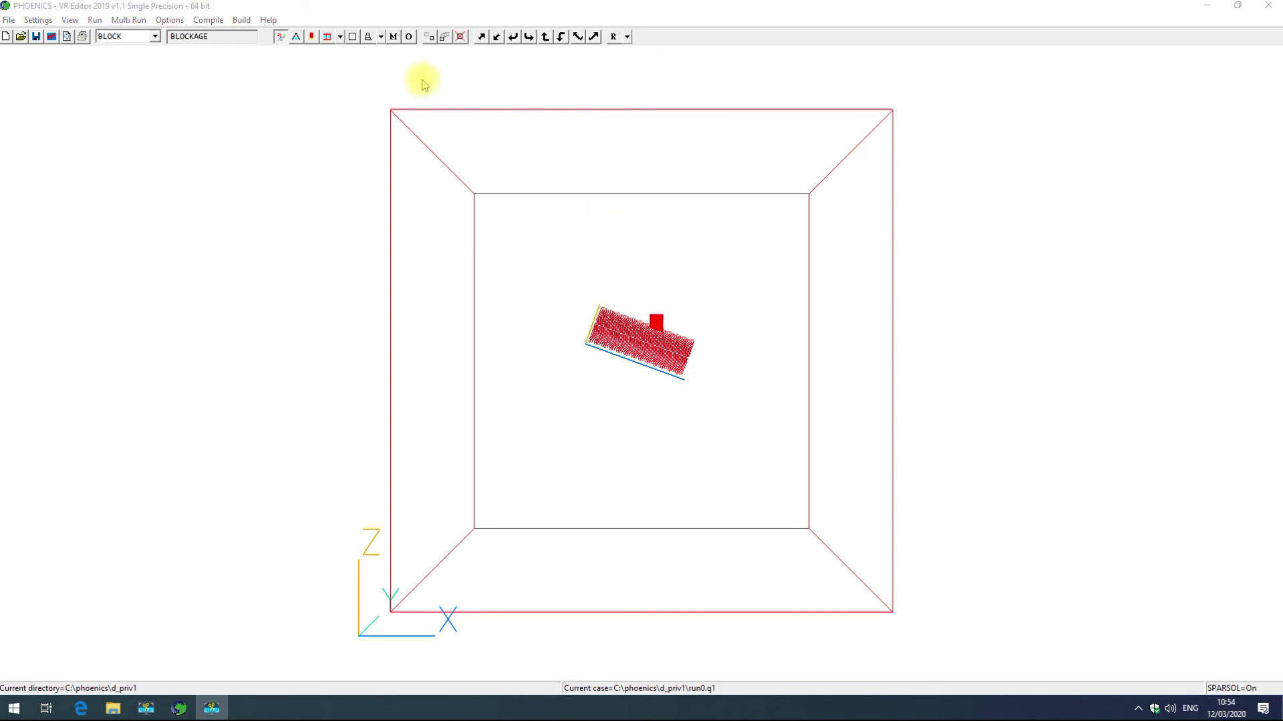
- Open the Object Management list and browse its object commands menu
{"action": "left_click", "coordinate": [408, 36]}
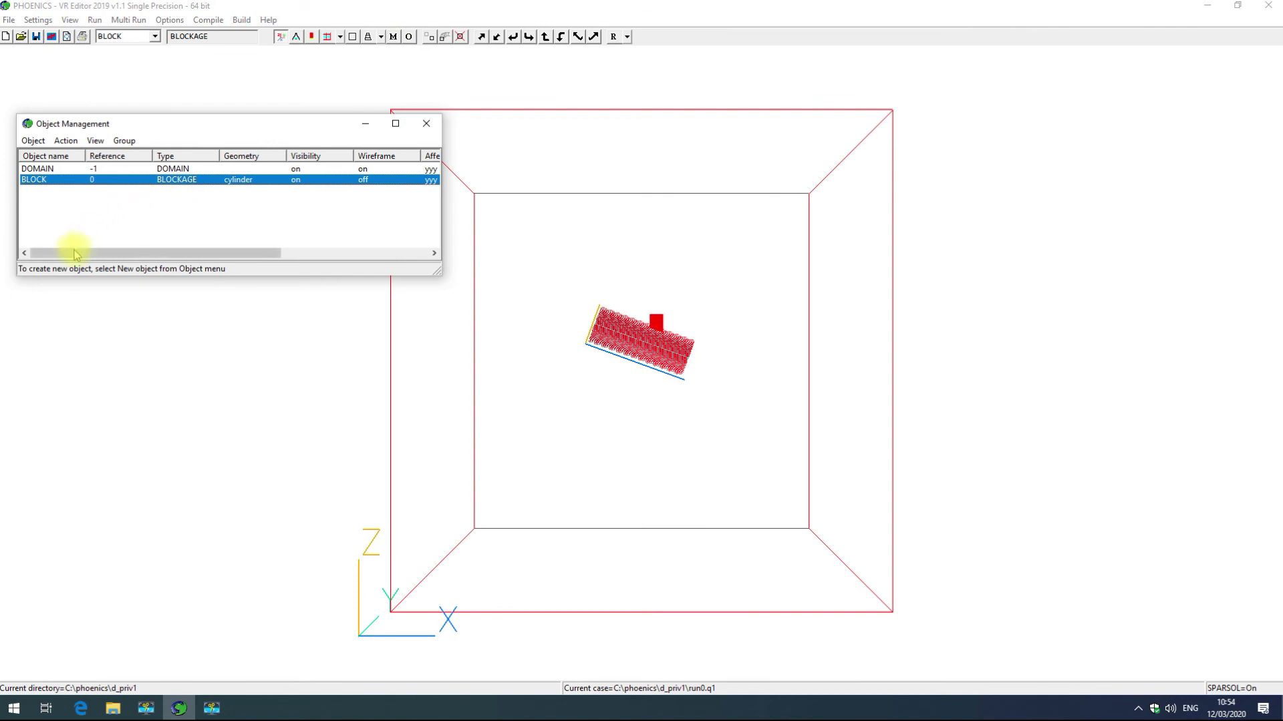
{"action": "left_click_drag", "start_coordinate": [72, 253], "coordinate": [34, 252]}
{"action": "left_click", "coordinate": [35, 141]}
{"action": "mouse_move", "coordinate": [58, 145]}
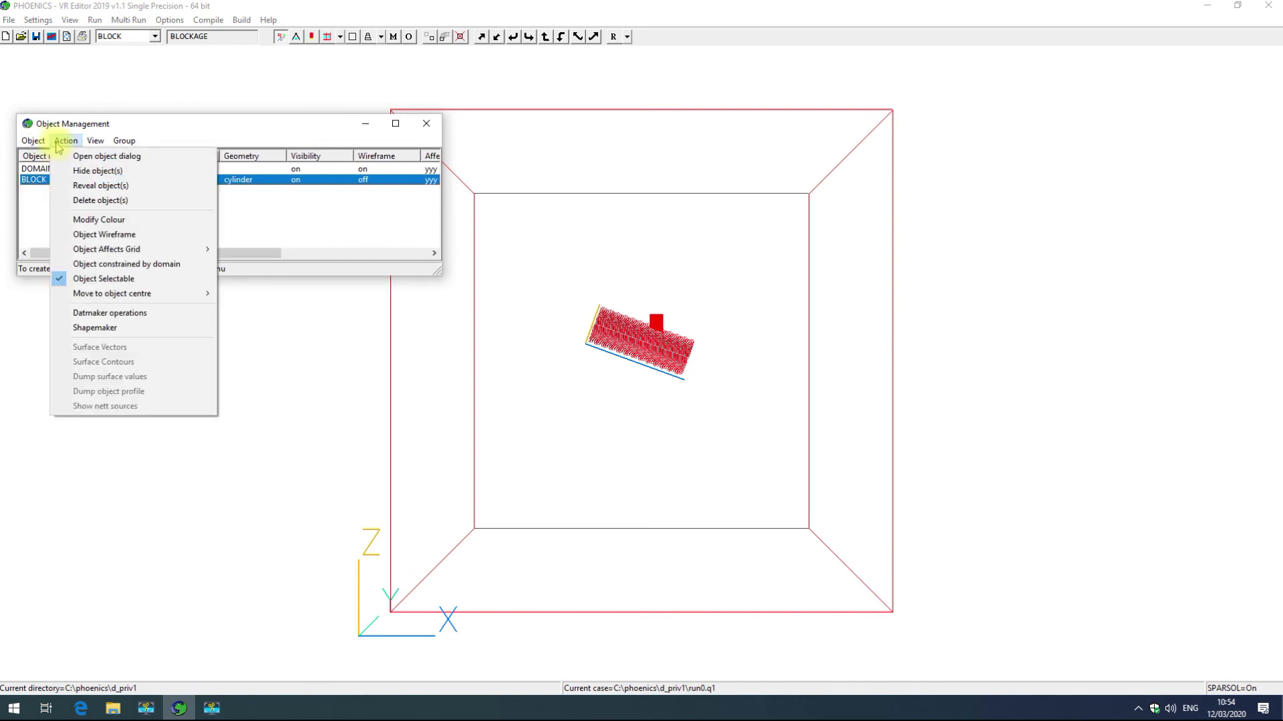
{"action": "left_click", "coordinate": [158, 140]}
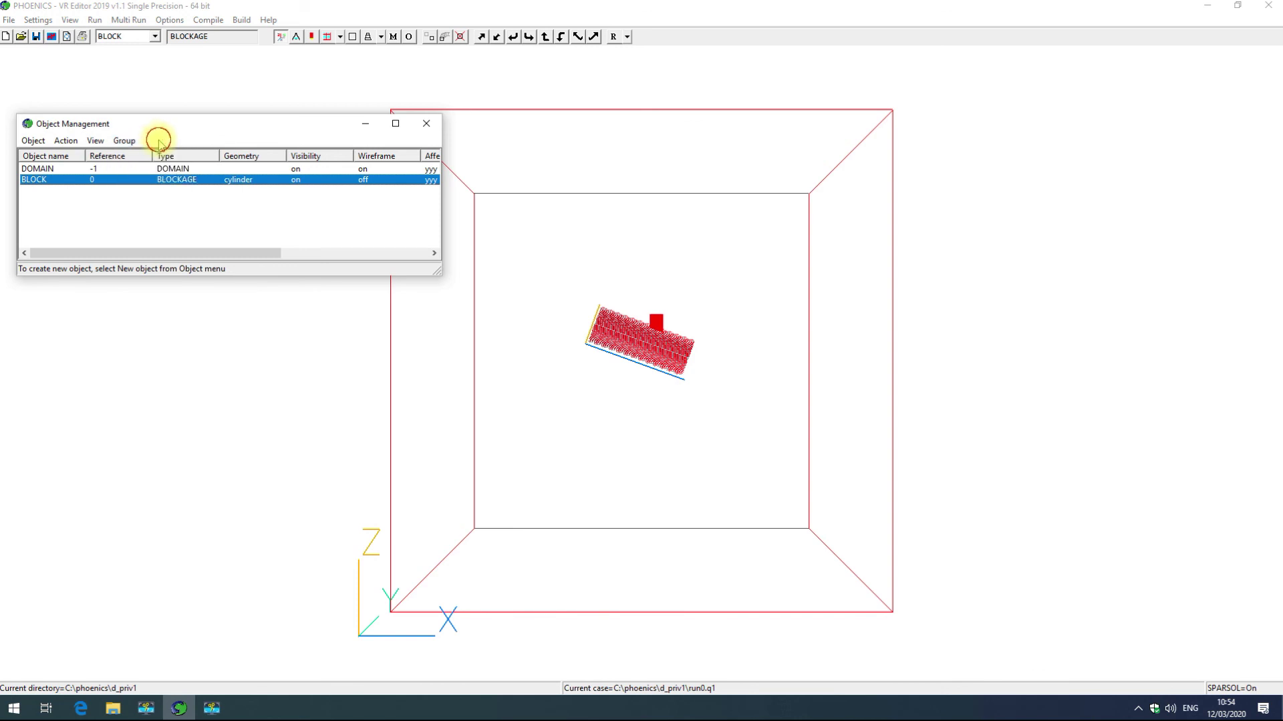
- Open BLOCK's object specification and review its Options, Size, Place, Shape and General tabs
{"action": "double_click", "coordinate": [44, 184]}
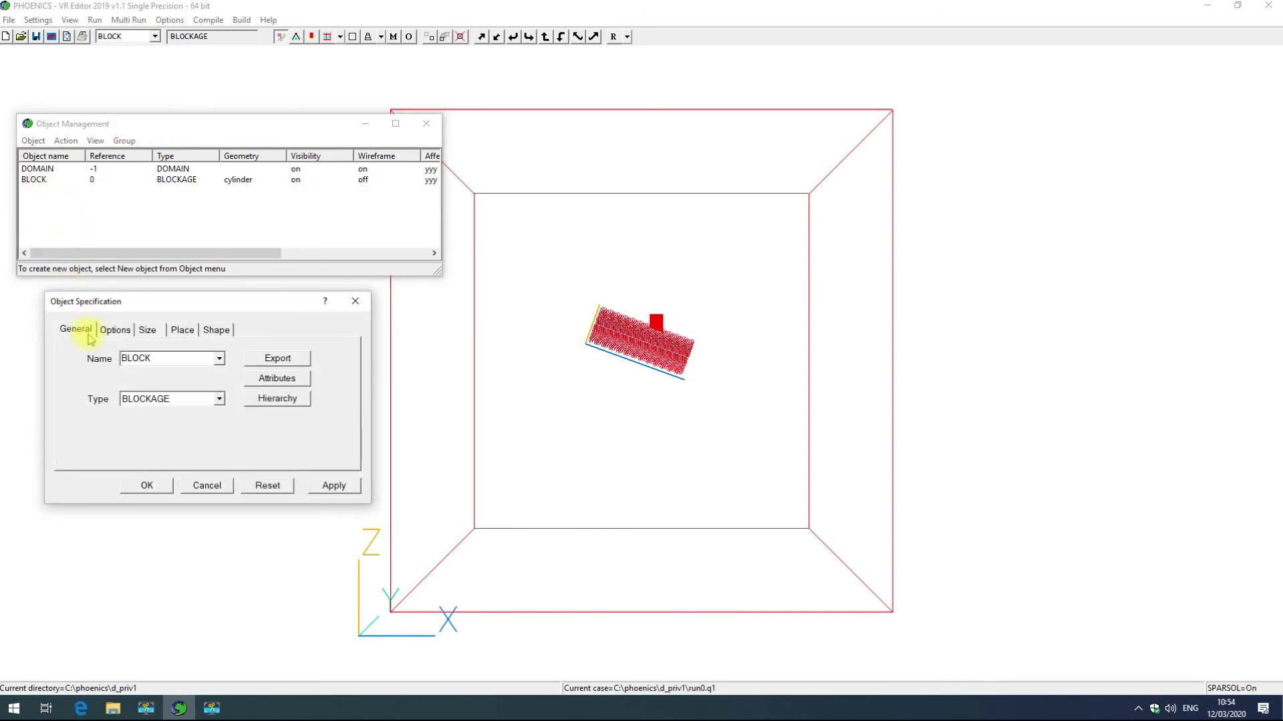
{"action": "left_click", "coordinate": [117, 331]}
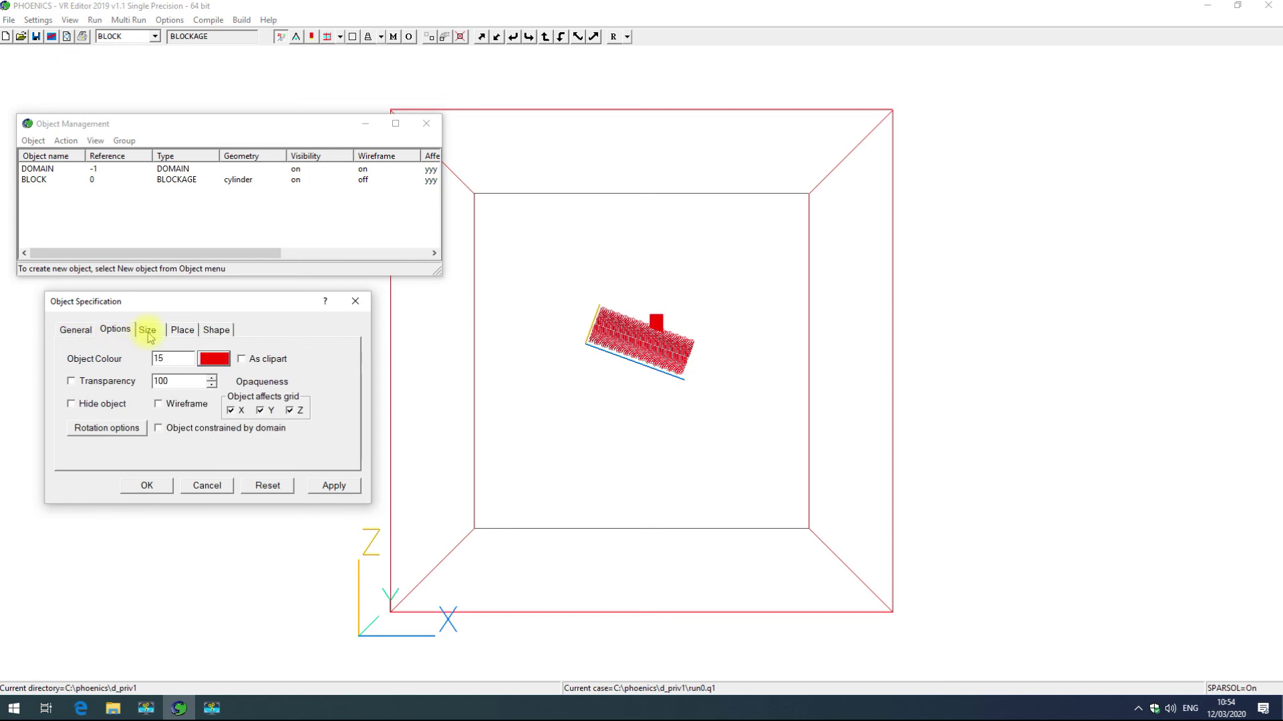
{"action": "left_click", "coordinate": [148, 331]}
{"action": "left_click", "coordinate": [182, 330]}
{"action": "left_click", "coordinate": [216, 330]}
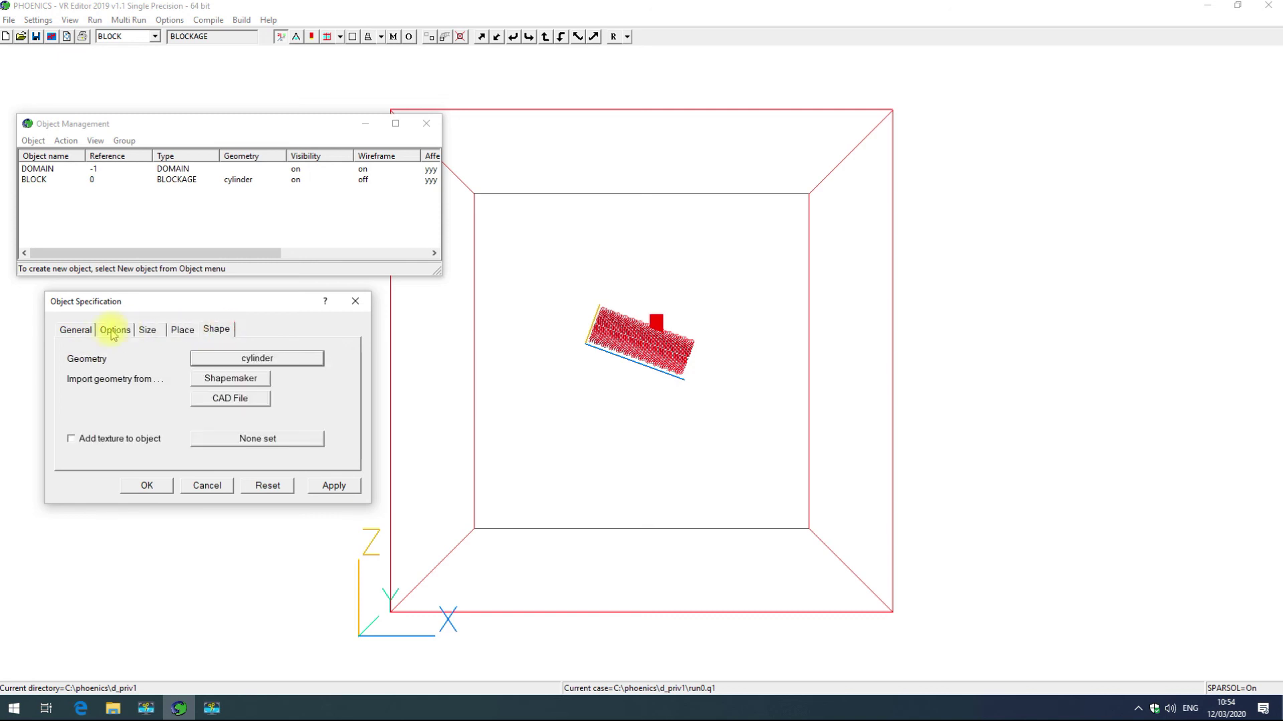
{"action": "left_click", "coordinate": [109, 330]}
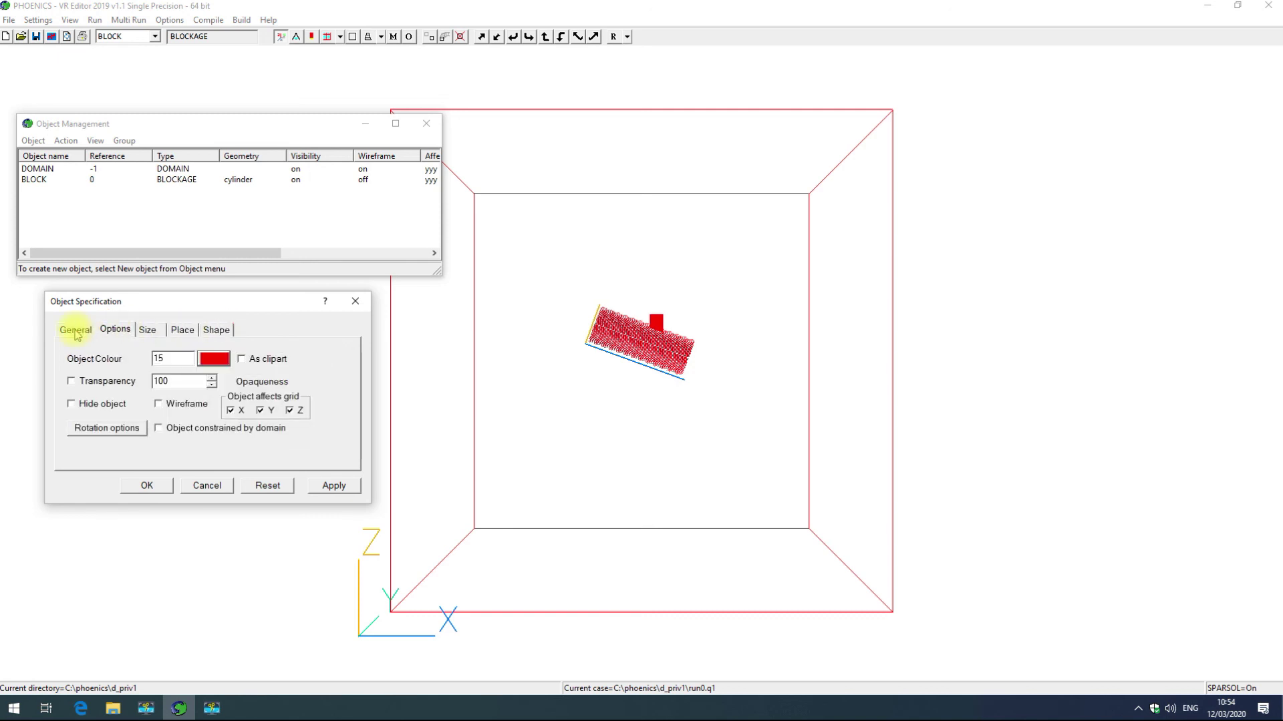
{"action": "left_click", "coordinate": [75, 331]}
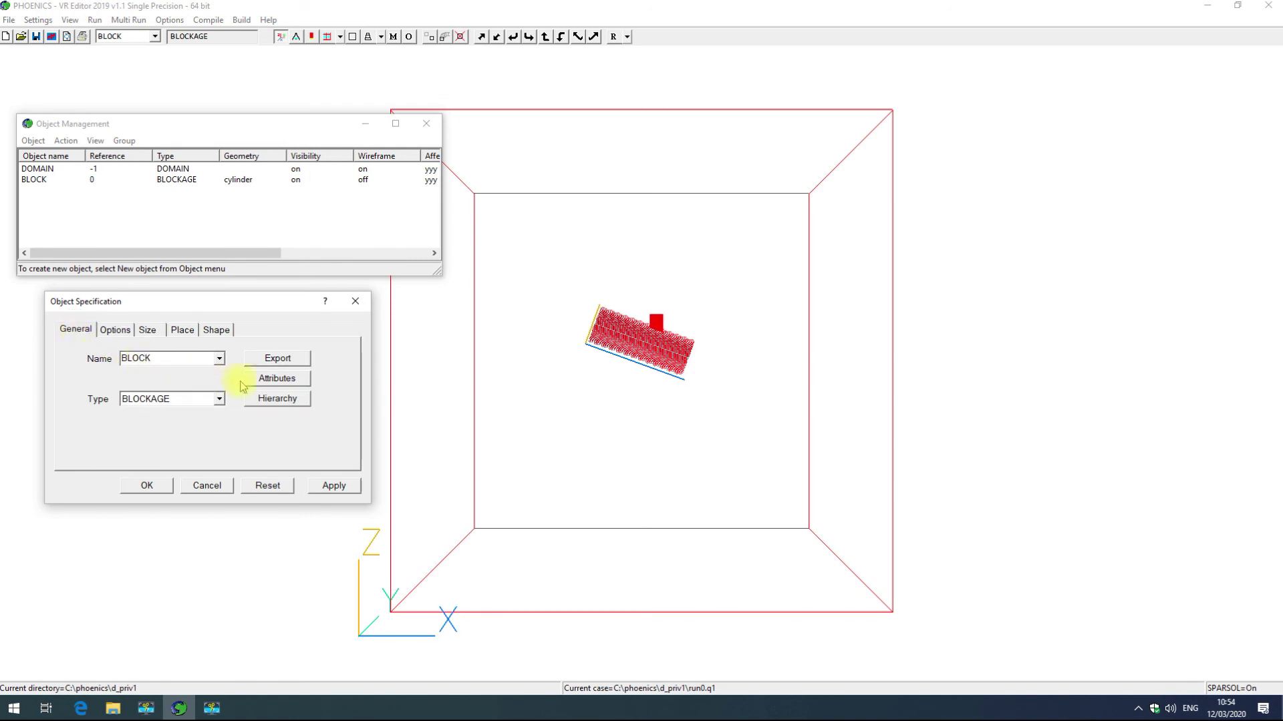